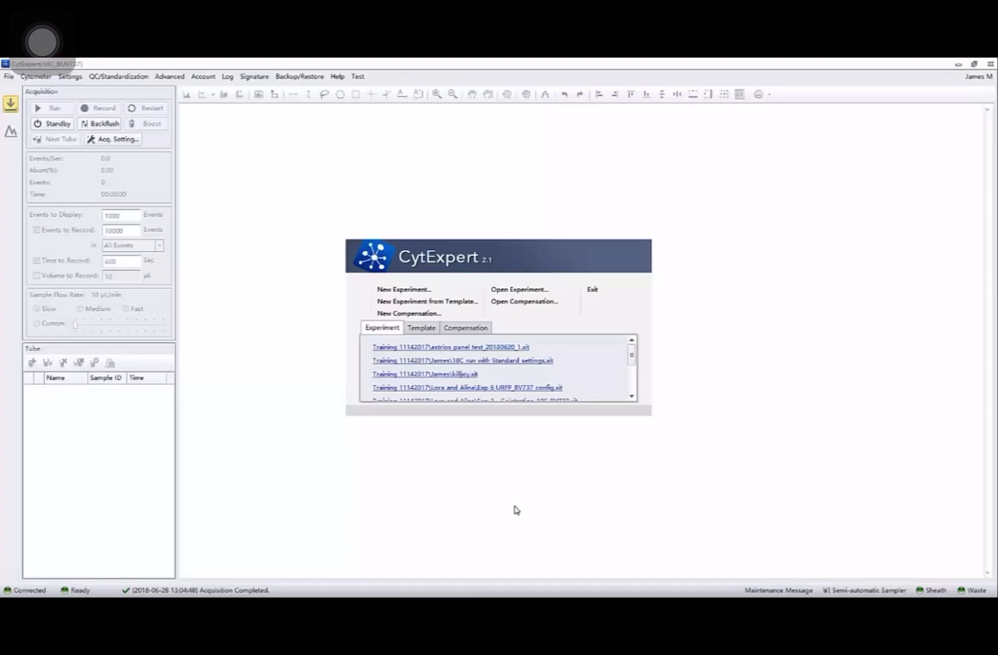
Step: Start a new compensation experiment and save it as '10 Color Human T cell Subset' in the James folder
left_click(415, 313)
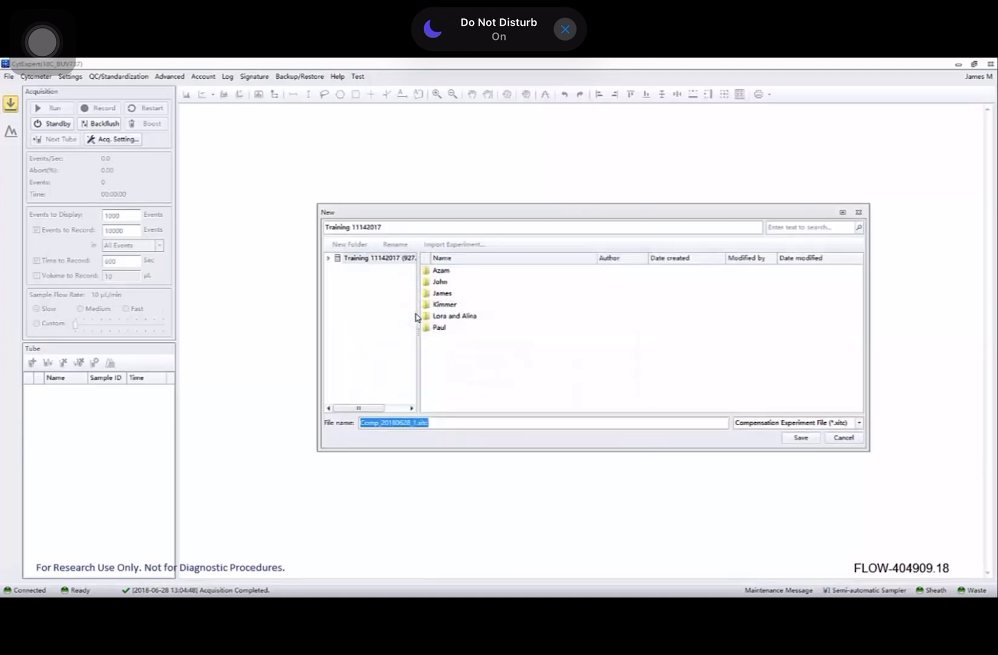
left_click(436, 297)
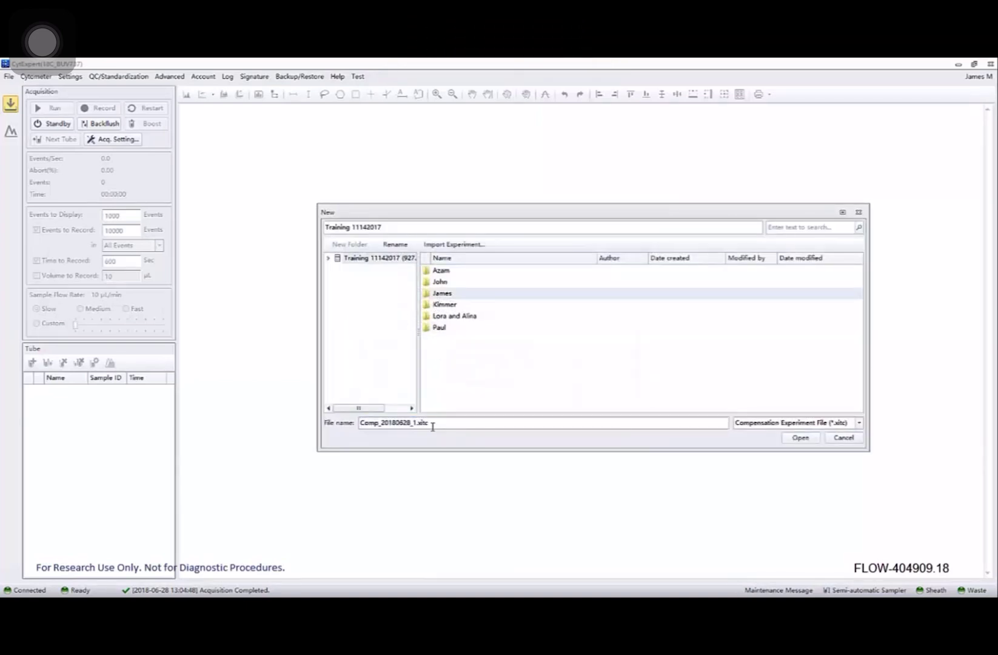
left_click_drag(416, 422, 271, 421)
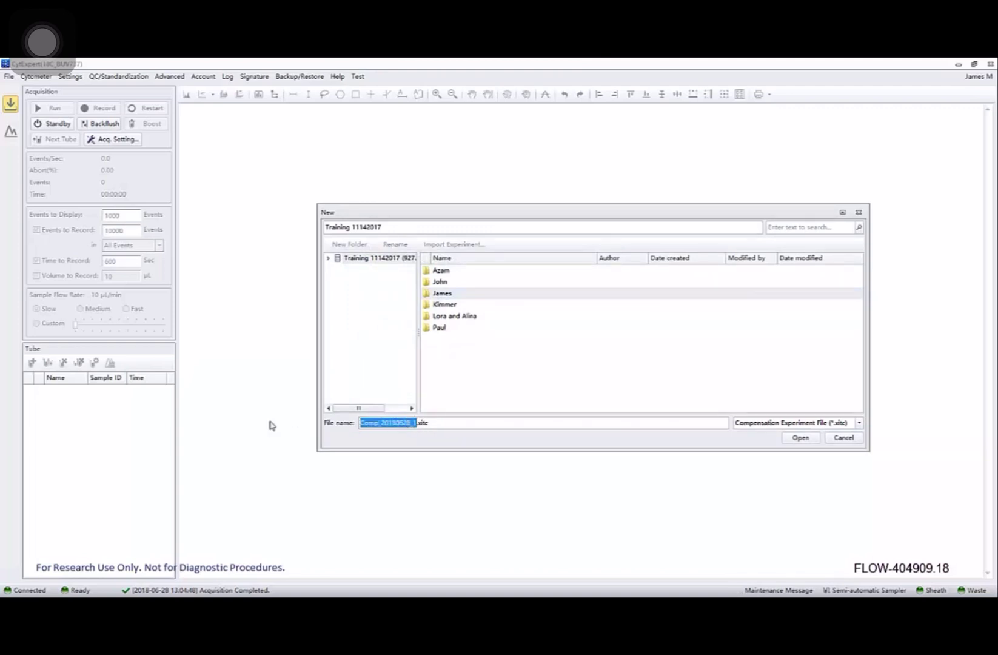
type("10 Colo")
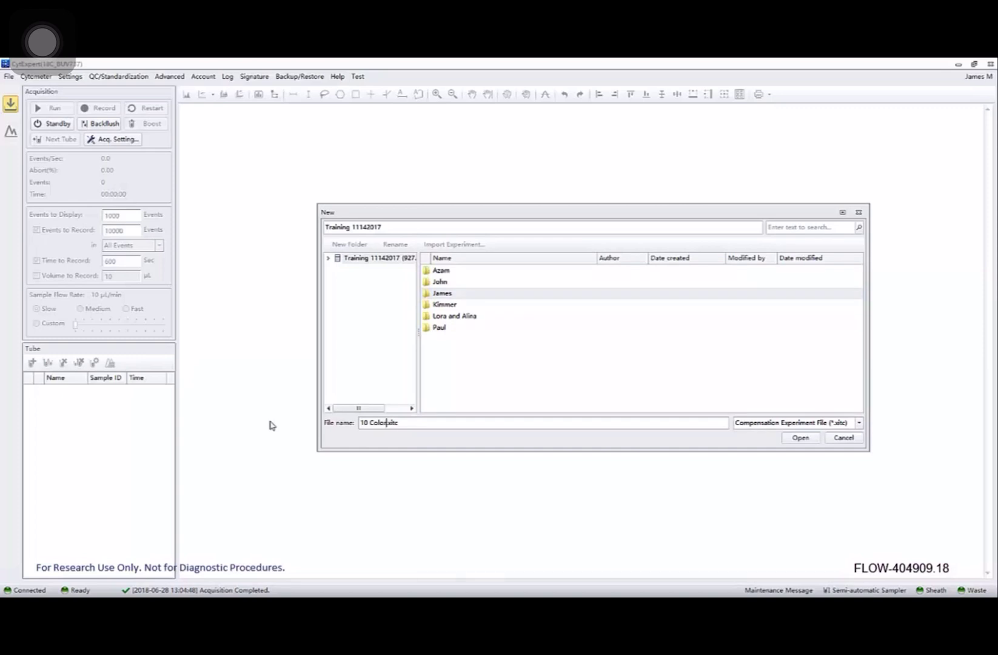
type("r Human T cell Subset")
key("Return")
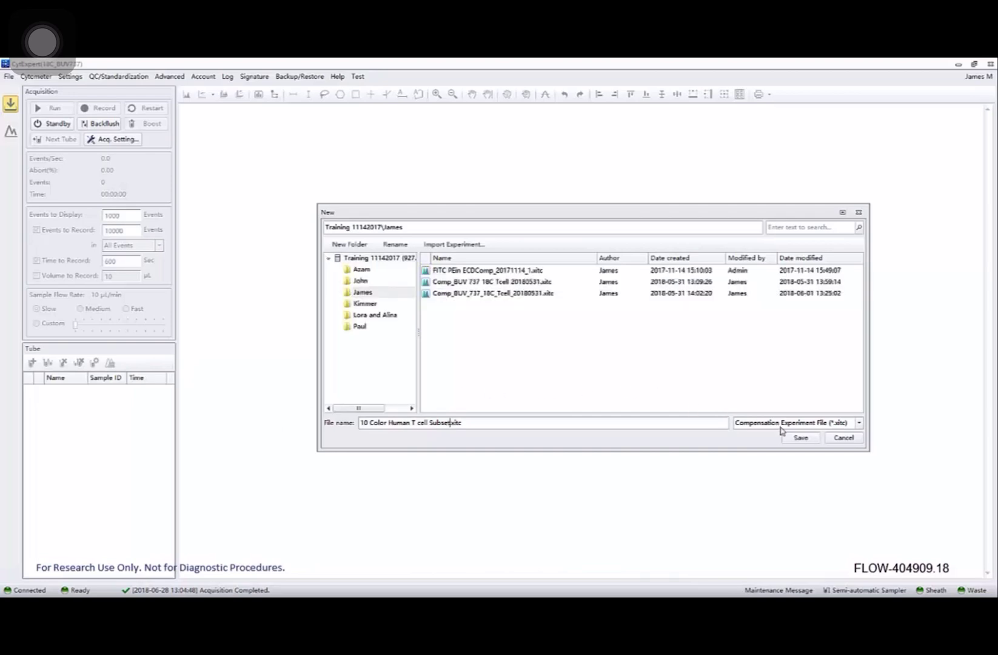
left_click(797, 438)
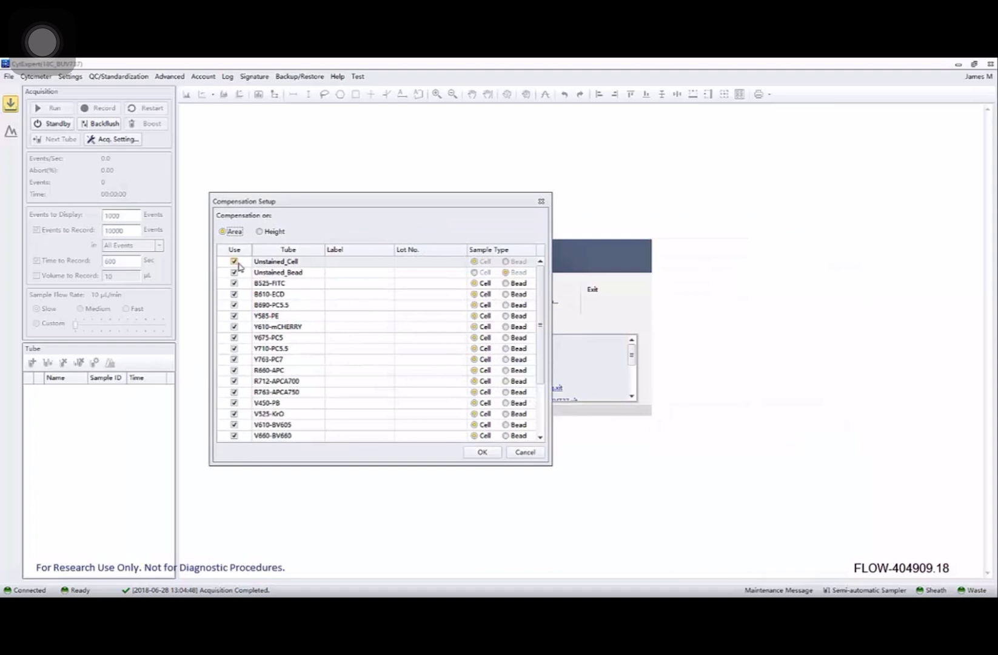
Step: Uncheck Use for the Unstained_Cell, Unstained_Bead and B690-PC5.5 tubes
scroll(245, 285, "down", 2)
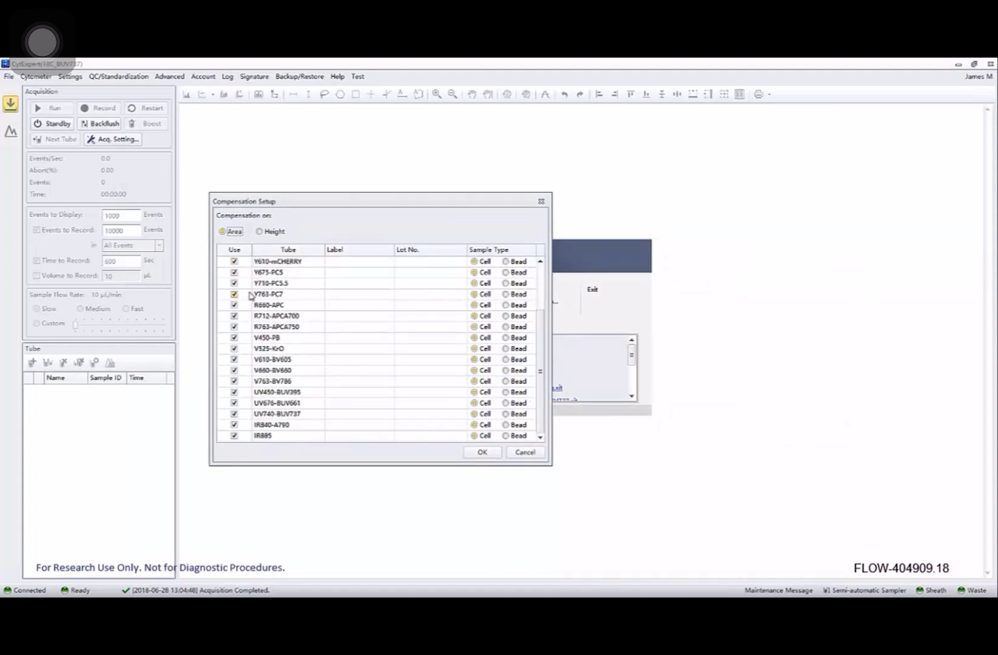
scroll(250, 296, "up", 2)
left_click(234, 261)
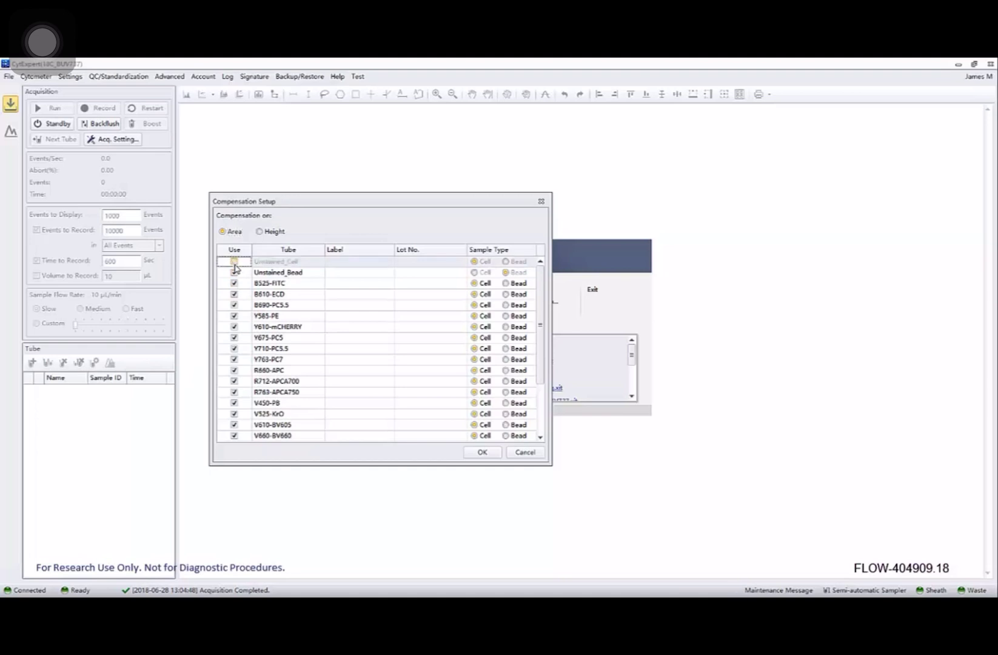
left_click(234, 272)
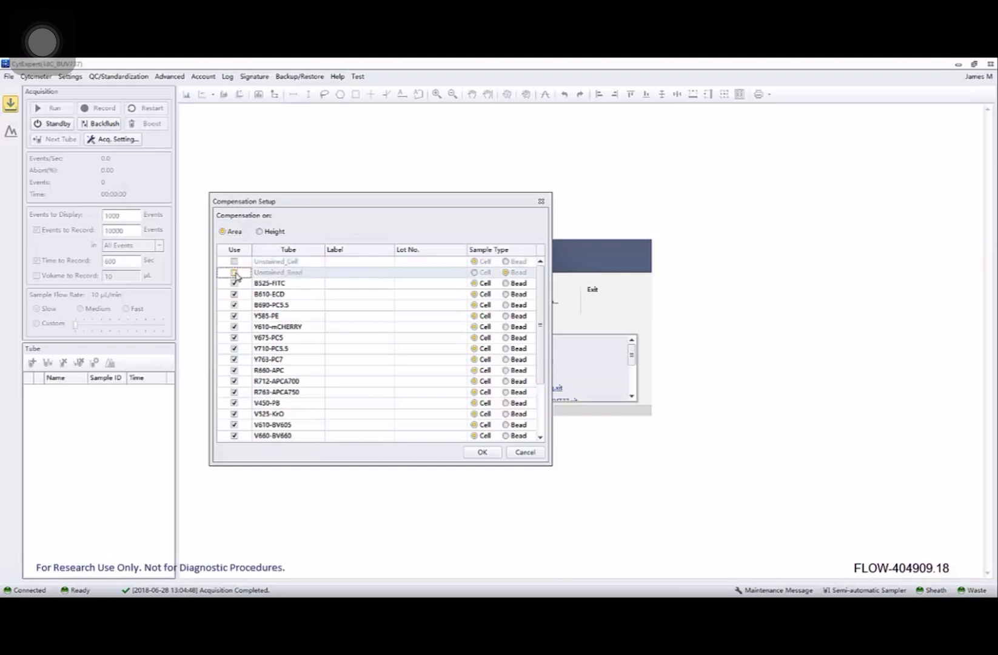
left_click(235, 306)
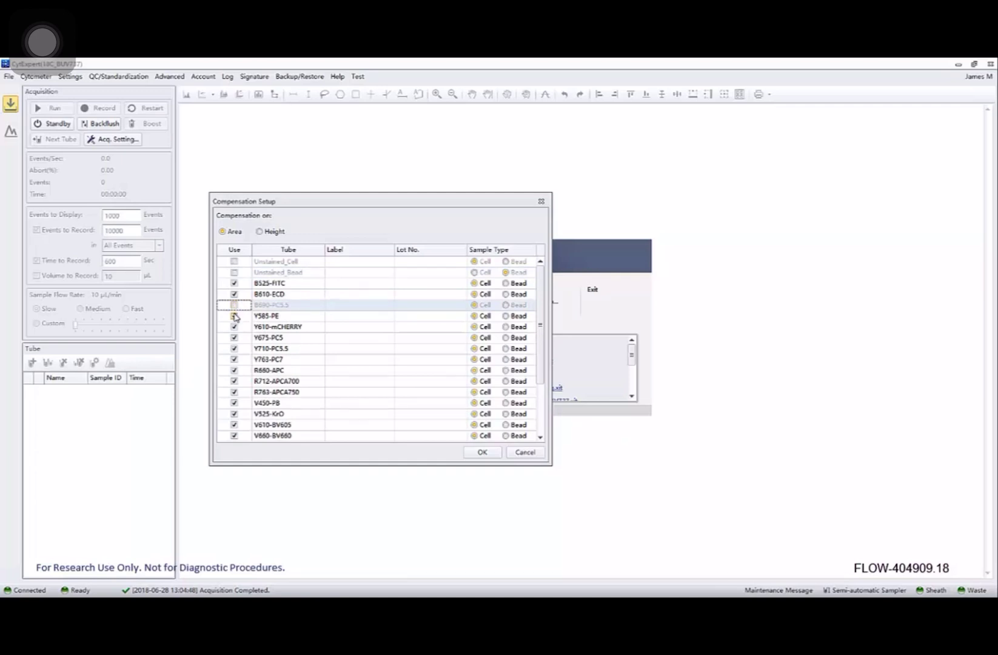
Step: Label the B525-FITC tube CD4, B610-ECD CD28 and Y585-PE CD4
left_click(356, 285)
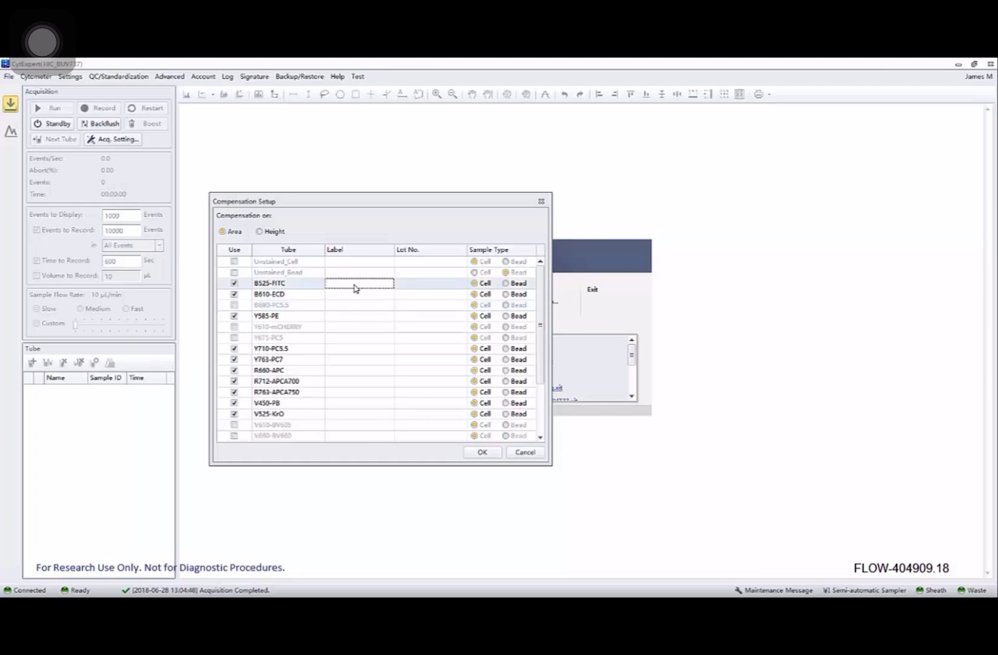
type("CD4")
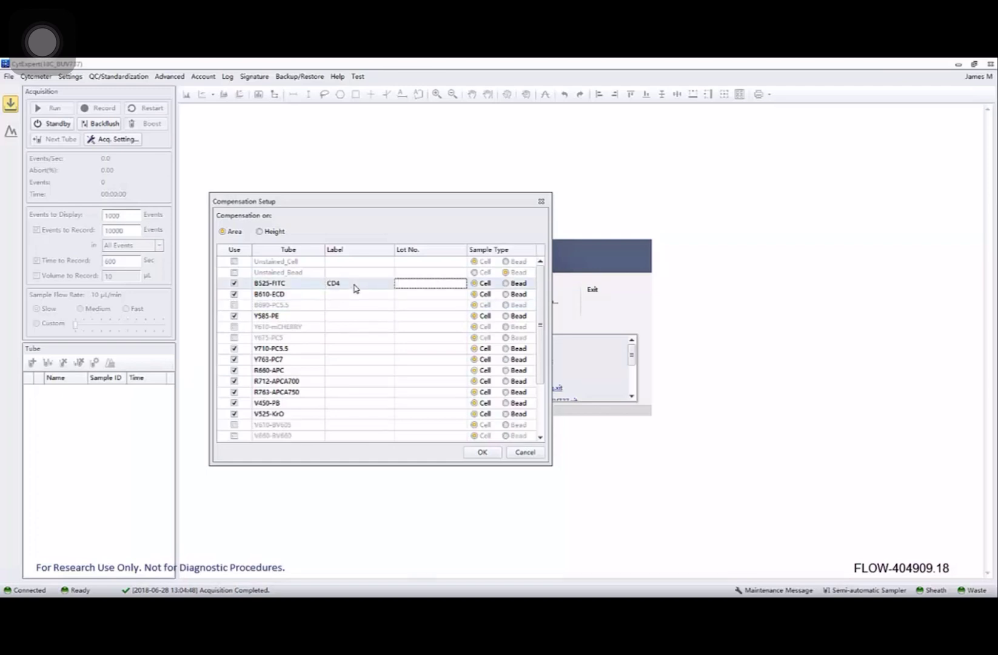
key("Return")
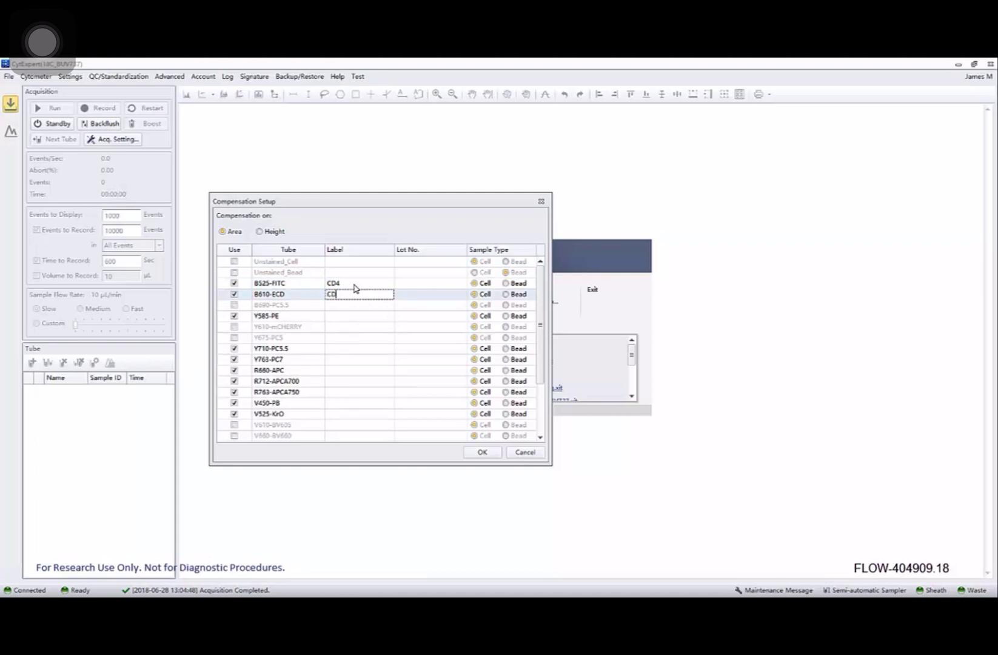
type("CD28")
key("Return")
key("Down")
key("Down")
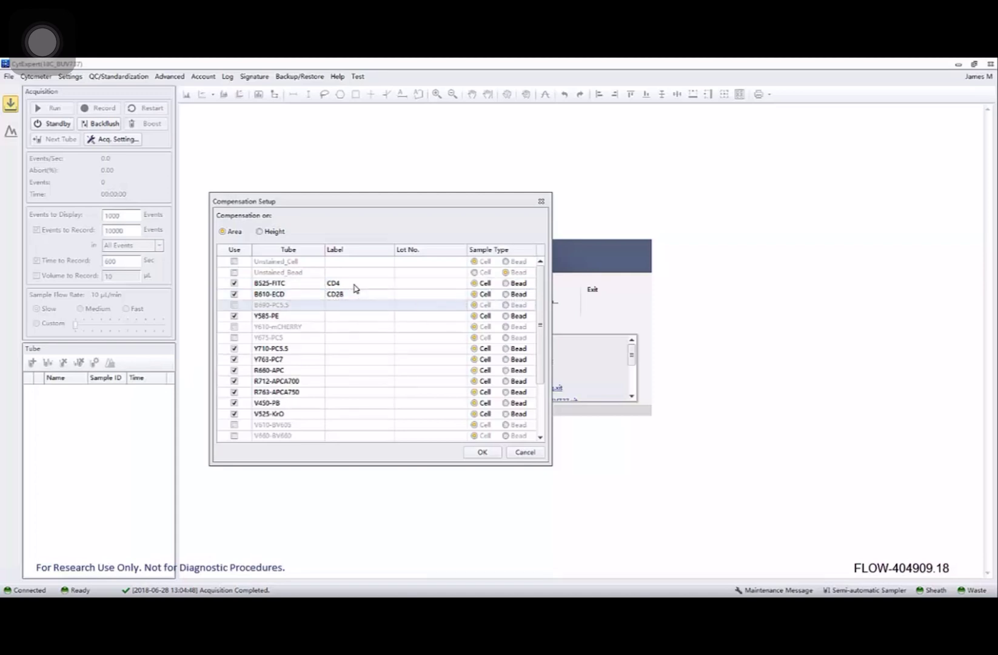
key("Right")
key("Right")
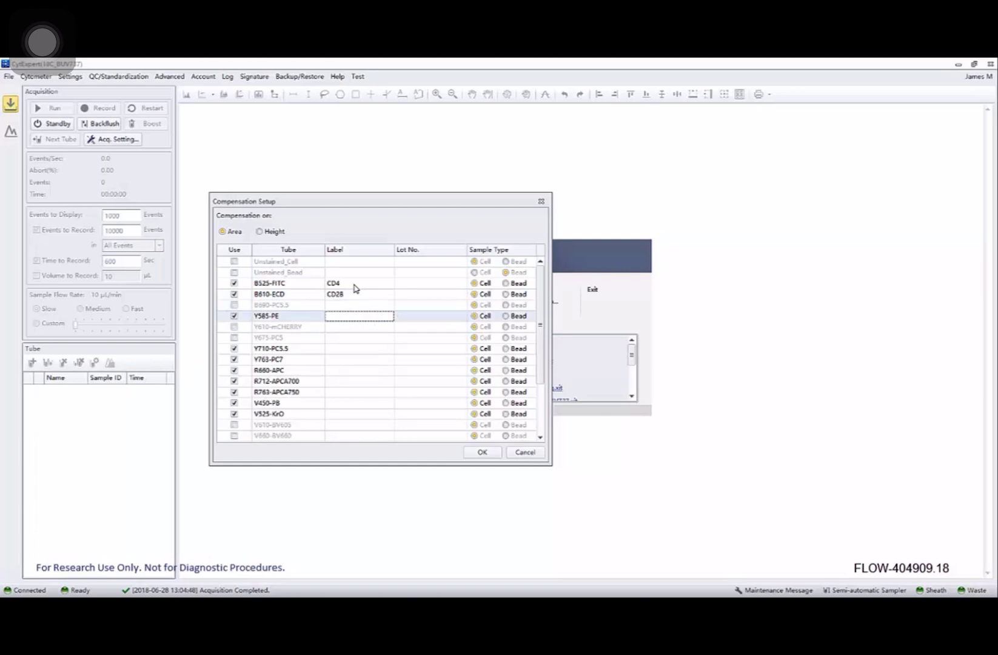
key("Return")
Step: Label the tubes from Y710-PC5.5 onward with PD1, CD27, CD4, CD8, CD3 and CD4
key("Down")
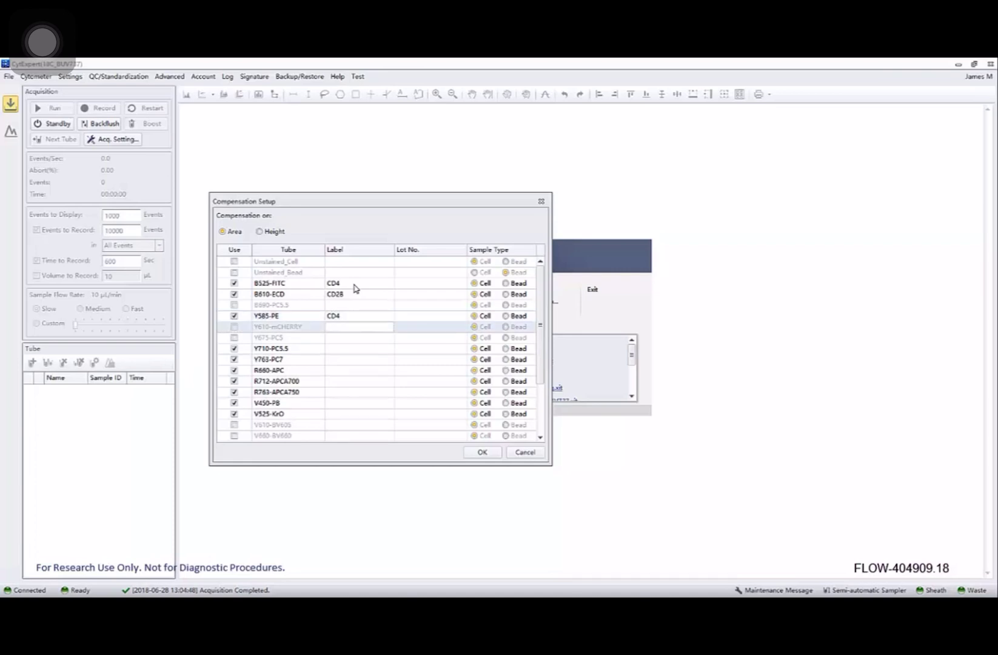
key("Down")
key("Right")
key("Down")
key("Left")
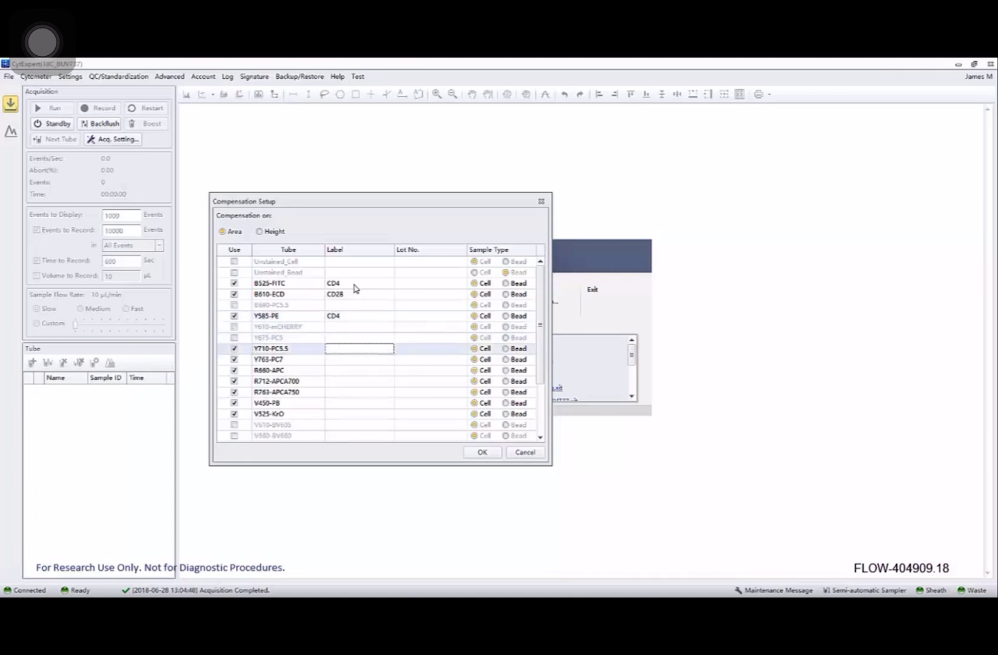
type("PD1 CD27 CD4 CD8 CD3 CD")
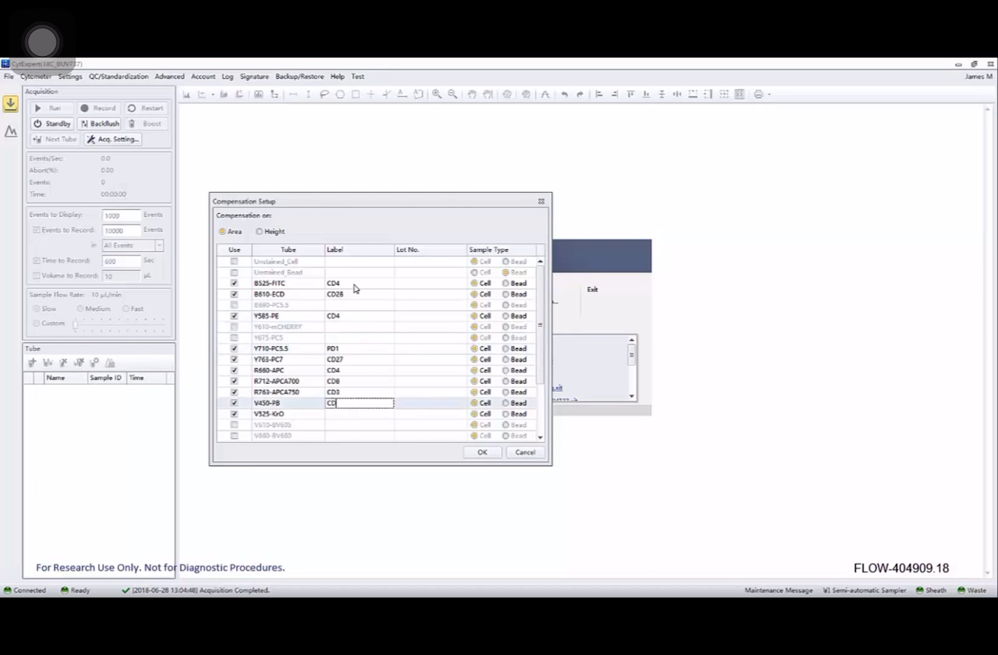
type("4")
key("Return")
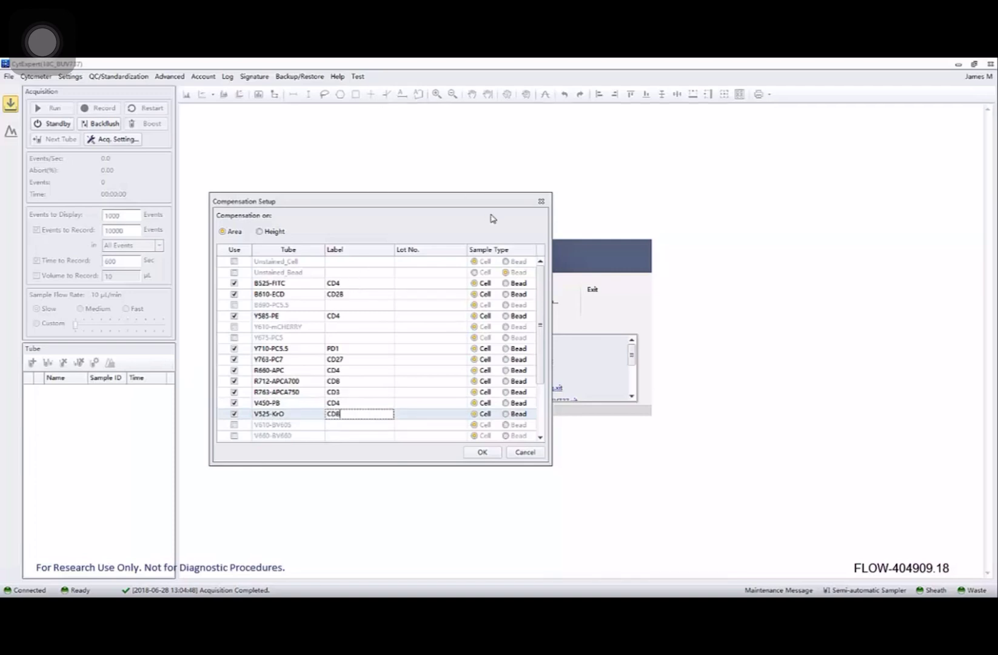
Step: Set all ten used tubes, B525-FITC through V525-KrO, to Bead and create the experiment
left_click(508, 284)
left_click(508, 294)
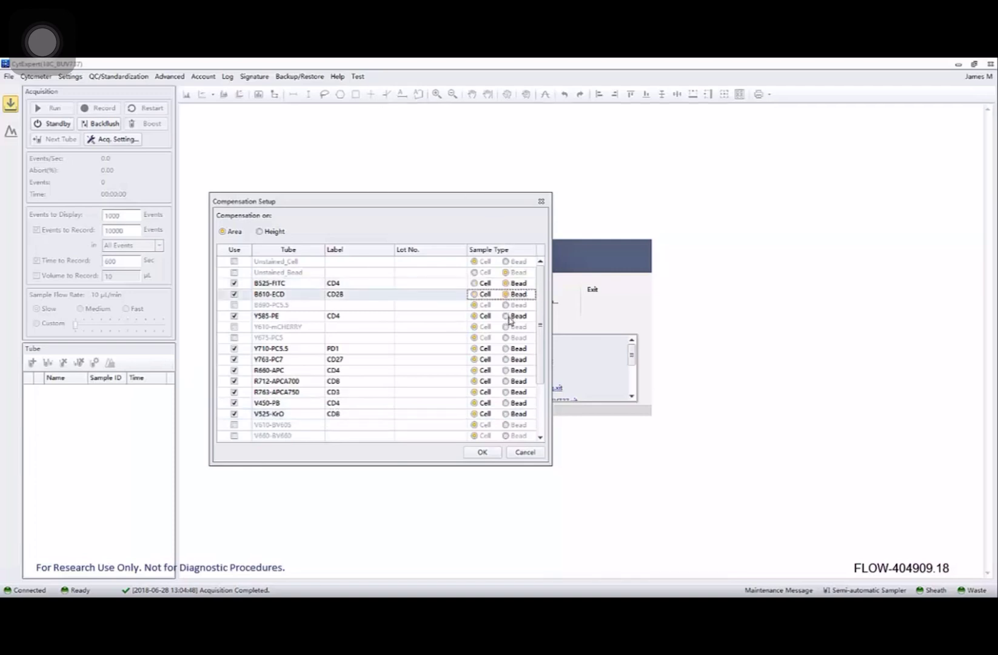
left_click(508, 316)
left_click(507, 349)
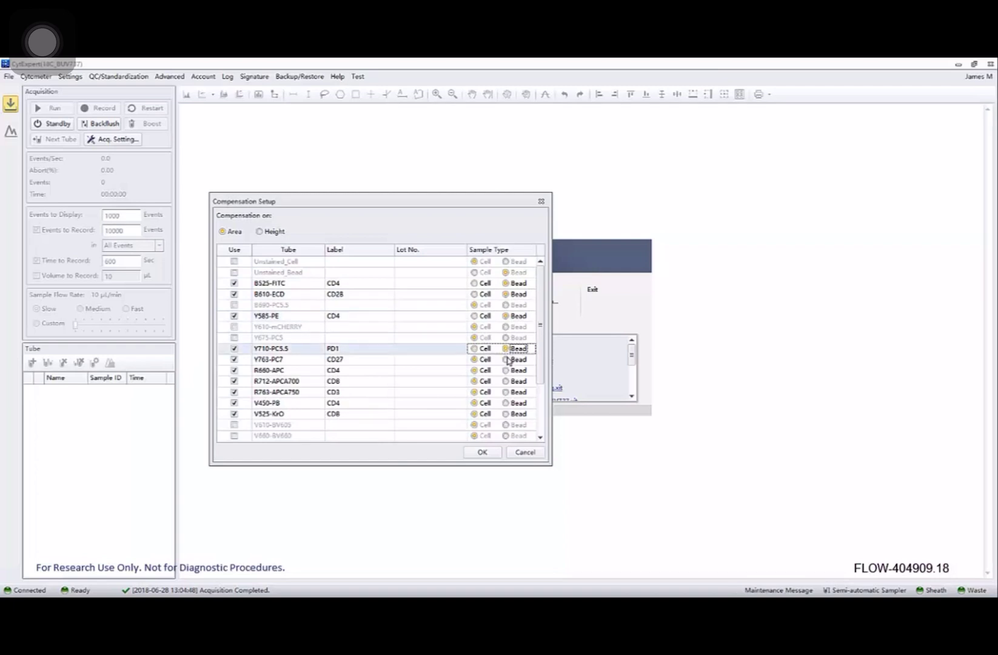
left_click(507, 359)
left_click(506, 370)
left_click(507, 381)
left_click(506, 393)
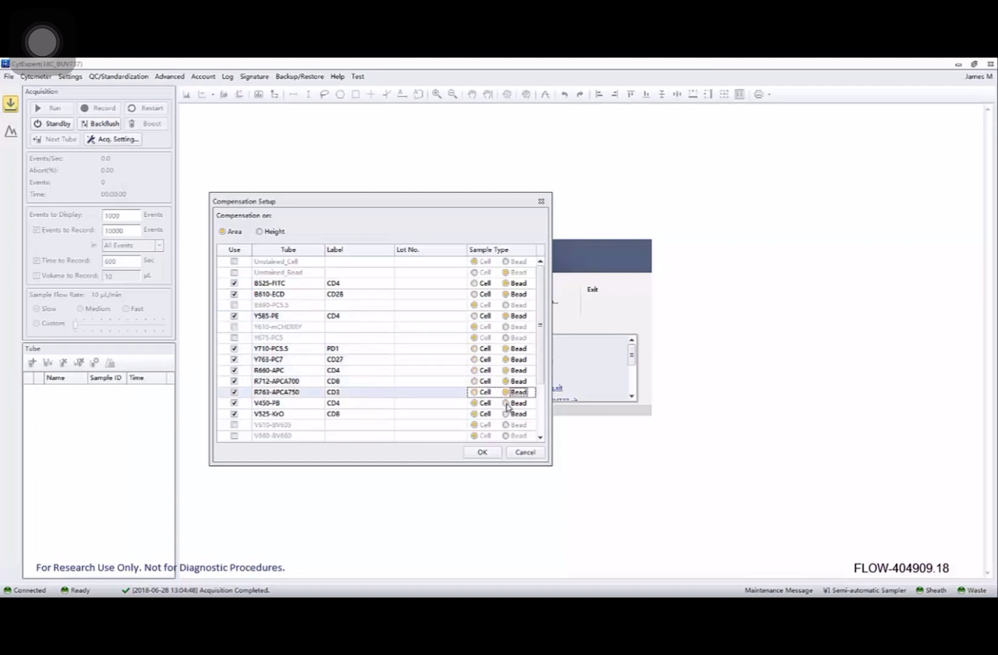
left_click(507, 403)
left_click(506, 414)
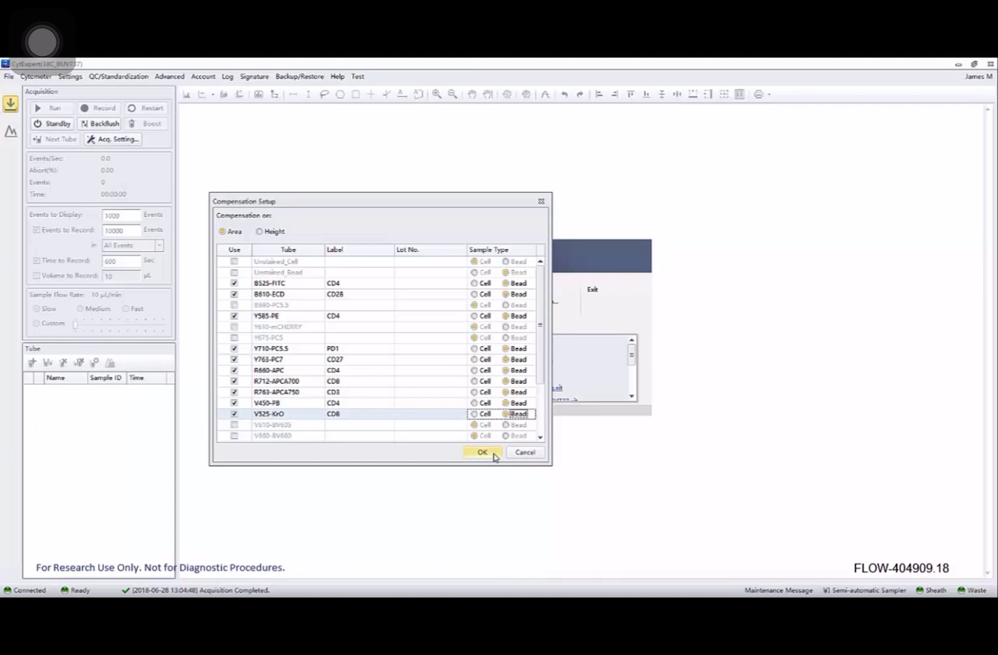
left_click(482, 452)
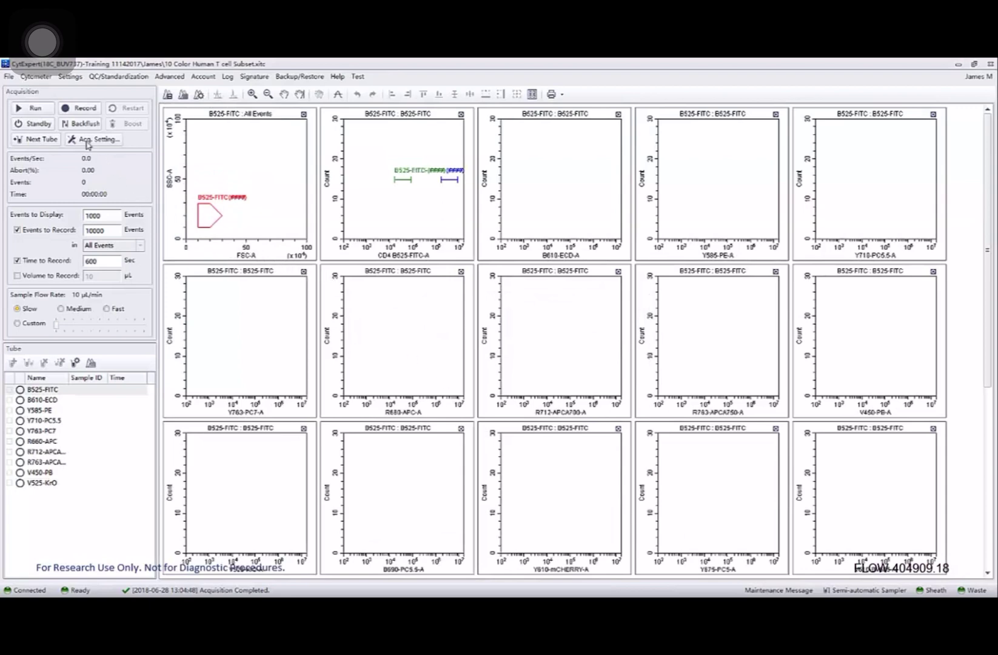
Step: Run the B525-FITC tube and move its scatter gate up onto the bead cluster
left_click(47, 113)
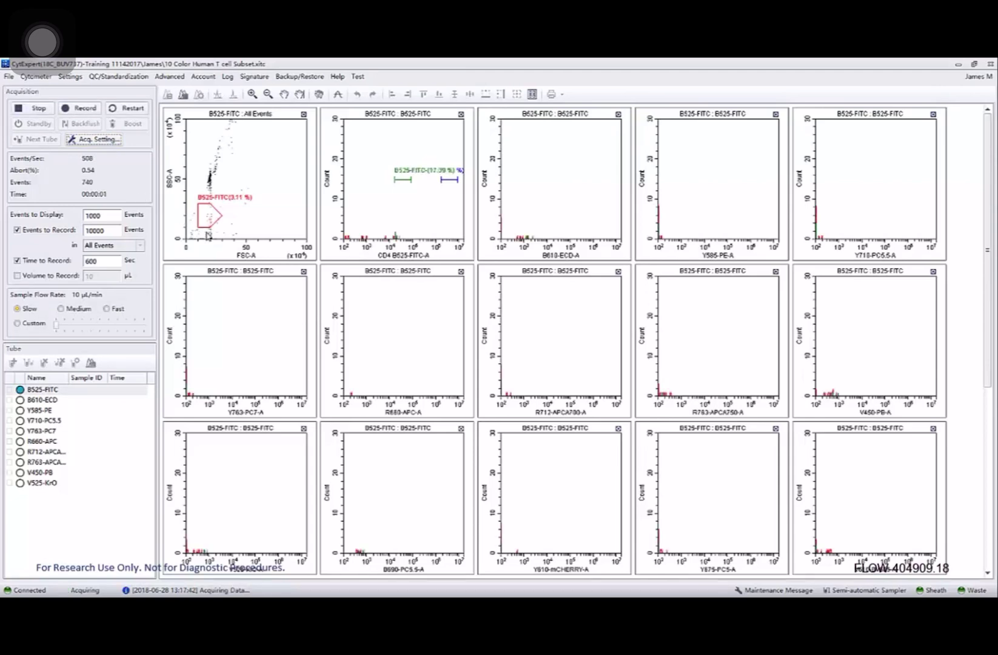
left_click(203, 209)
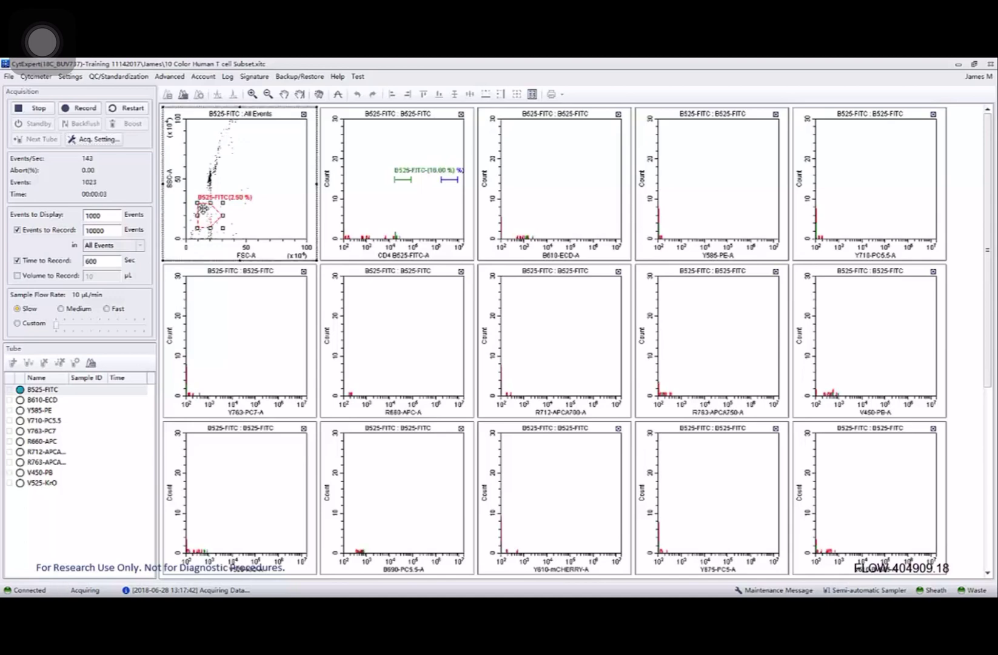
left_click_drag(201, 209, 207, 175)
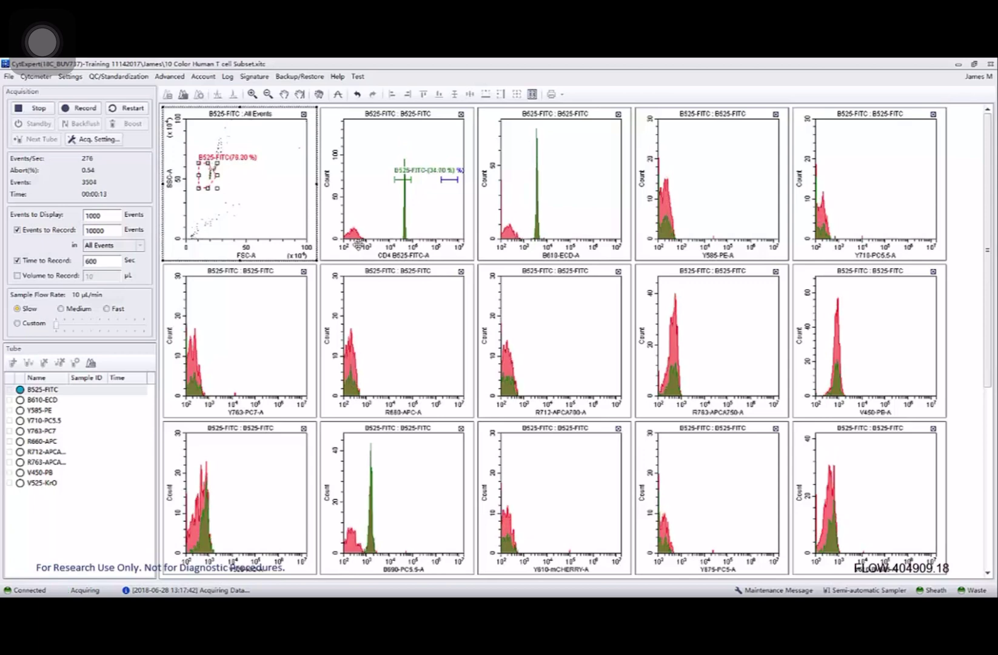
Step: Rescale the CD4 histogram, place the FITC- and FITC+ gates on the peaks, and record 10000 events
left_click(357, 245)
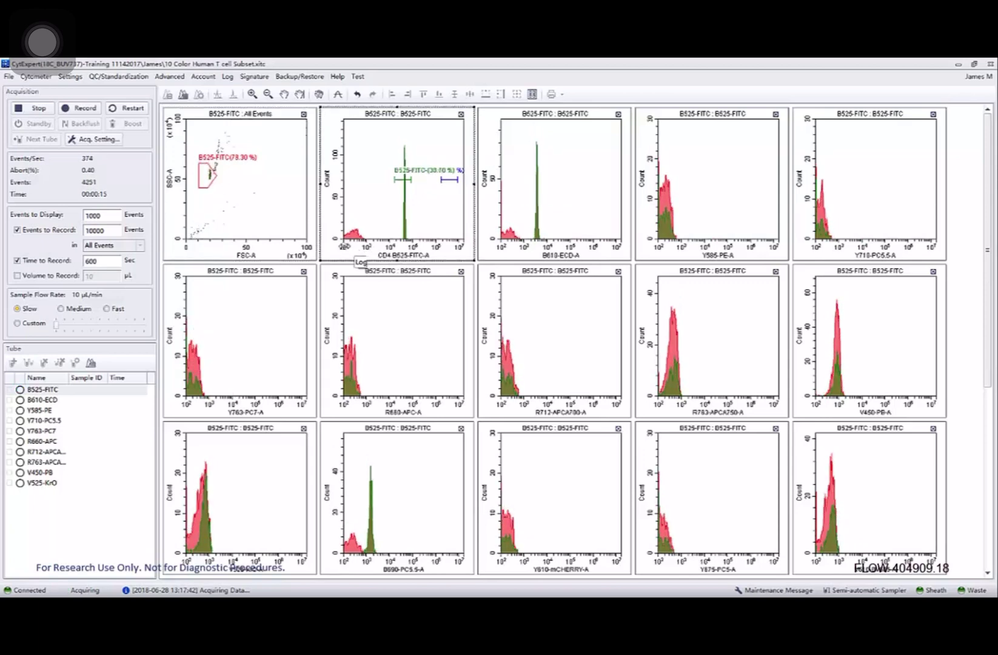
left_click_drag(343, 246, 363, 246)
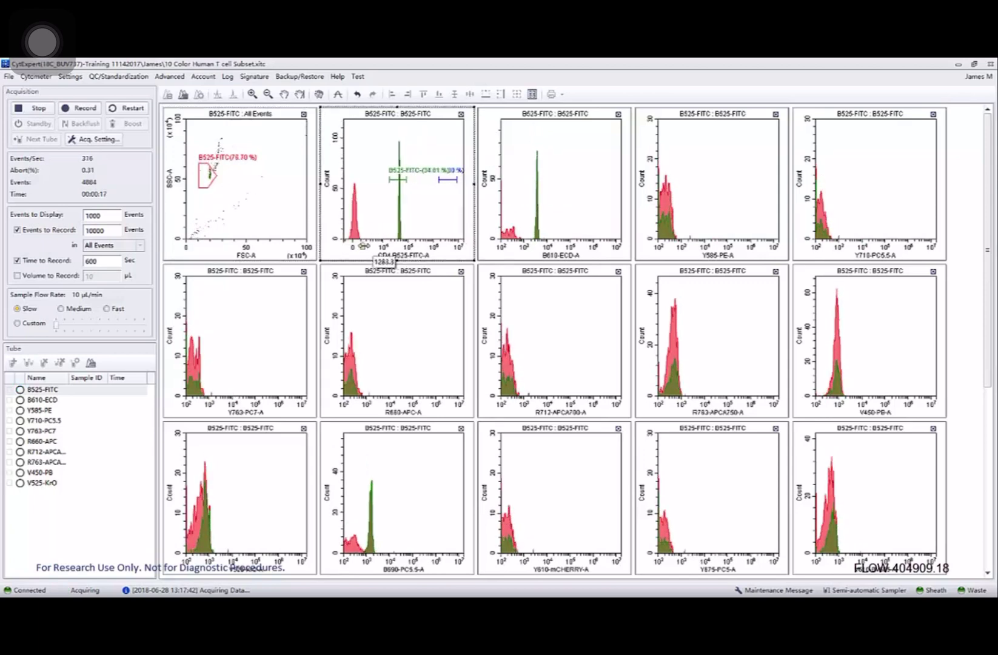
left_click(395, 180)
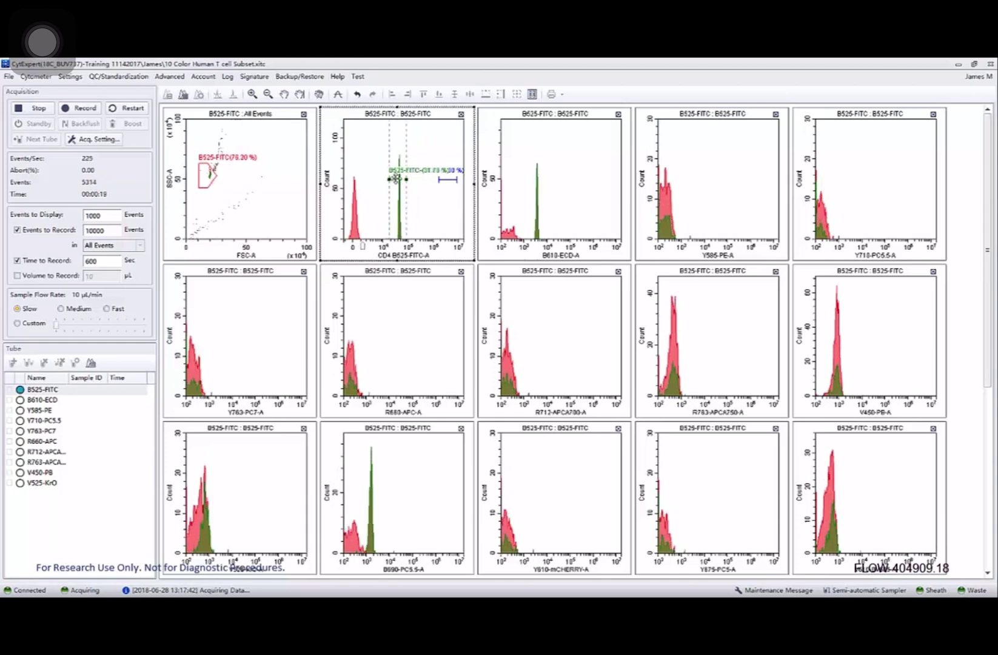
left_click_drag(395, 179, 360, 184)
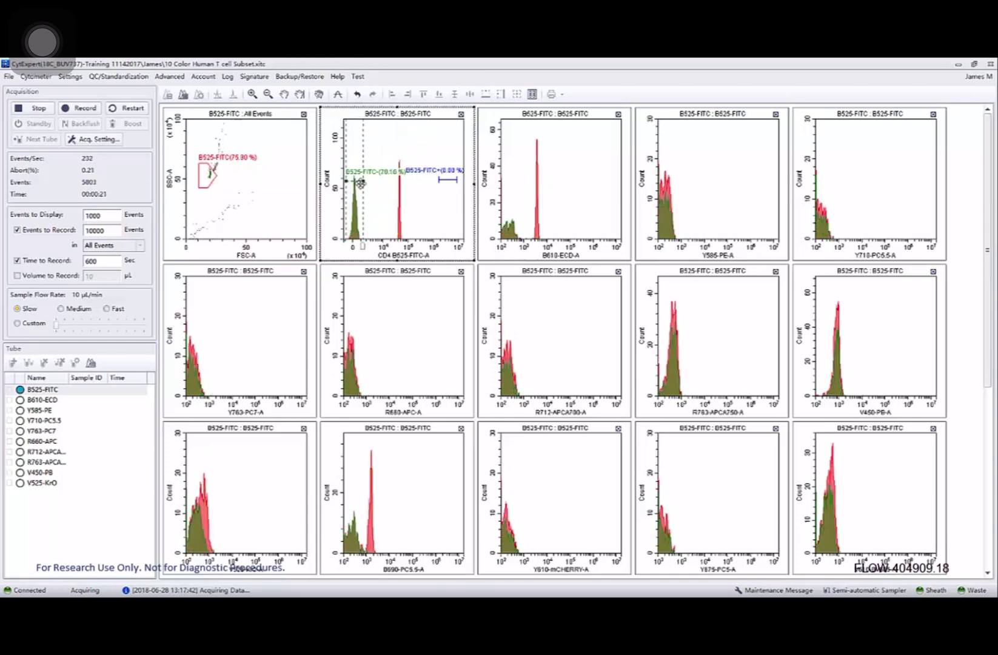
left_click(447, 180)
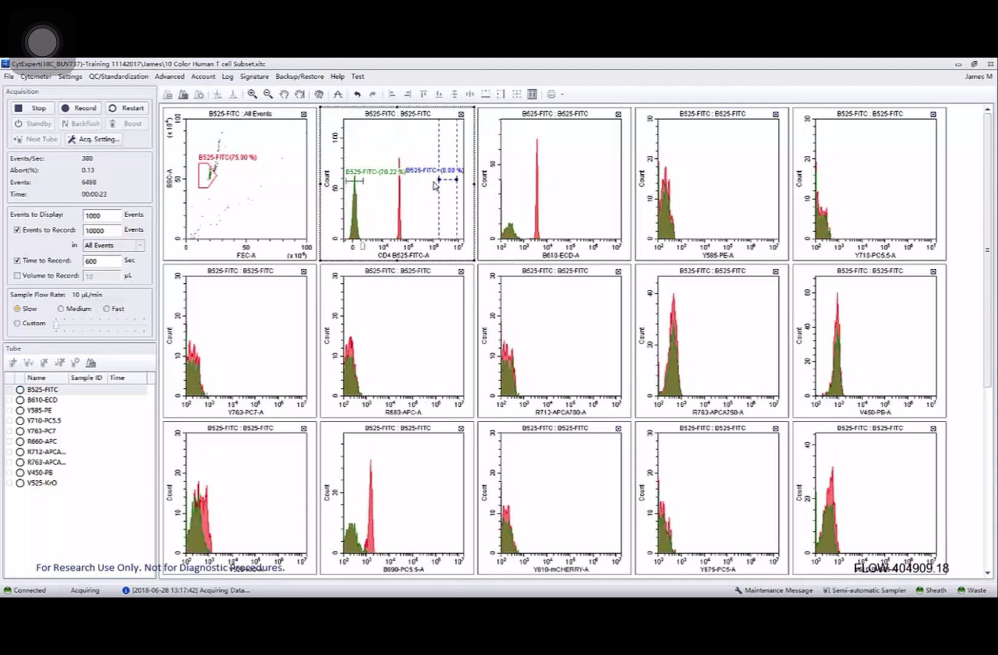
left_click_drag(446, 181, 403, 182)
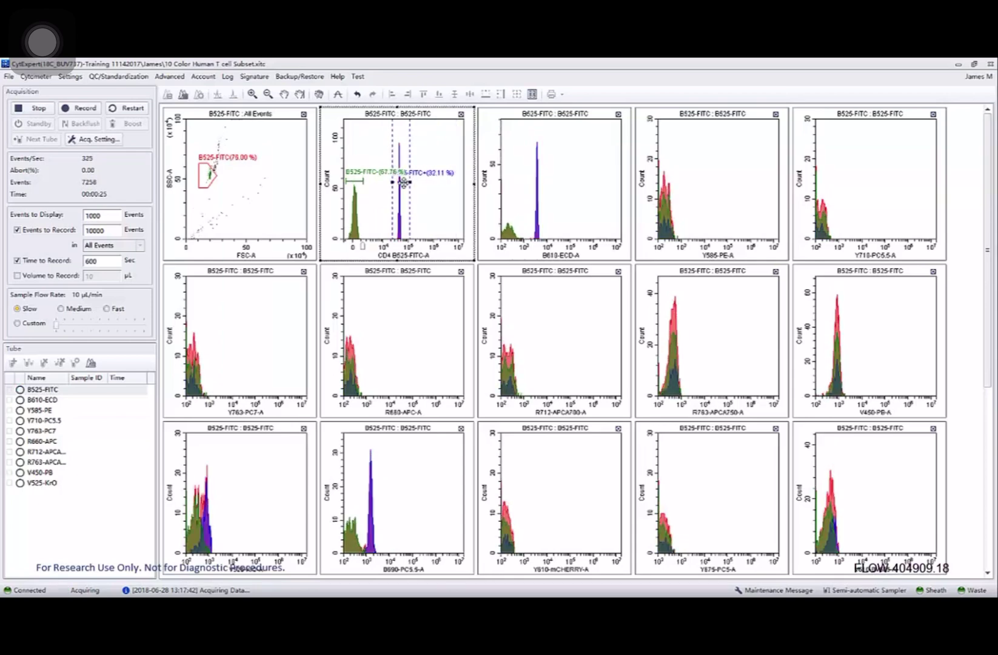
left_click(67, 110)
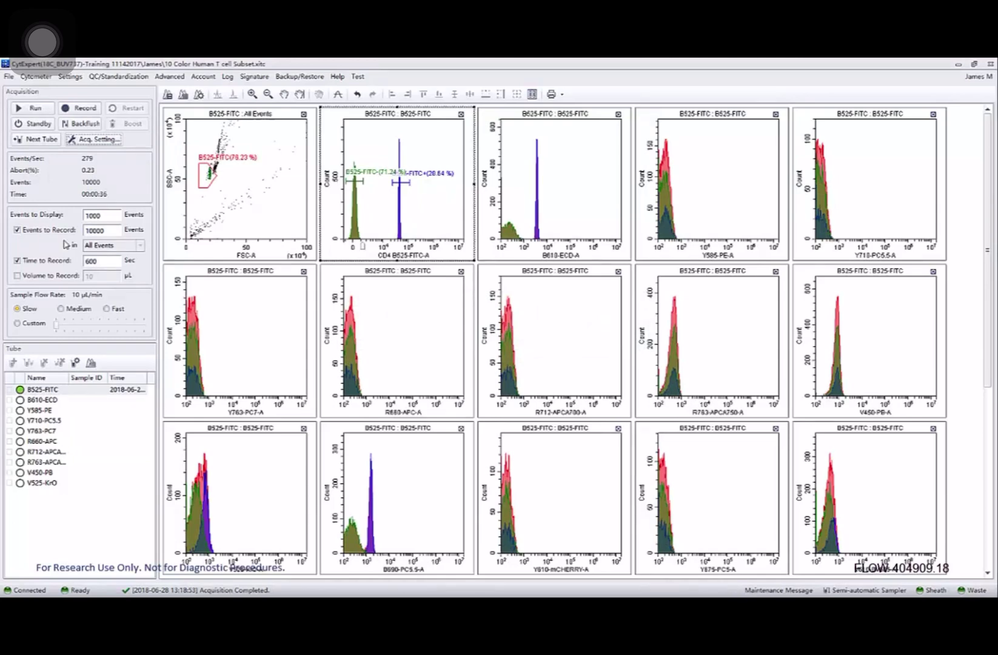
left_click(31, 139)
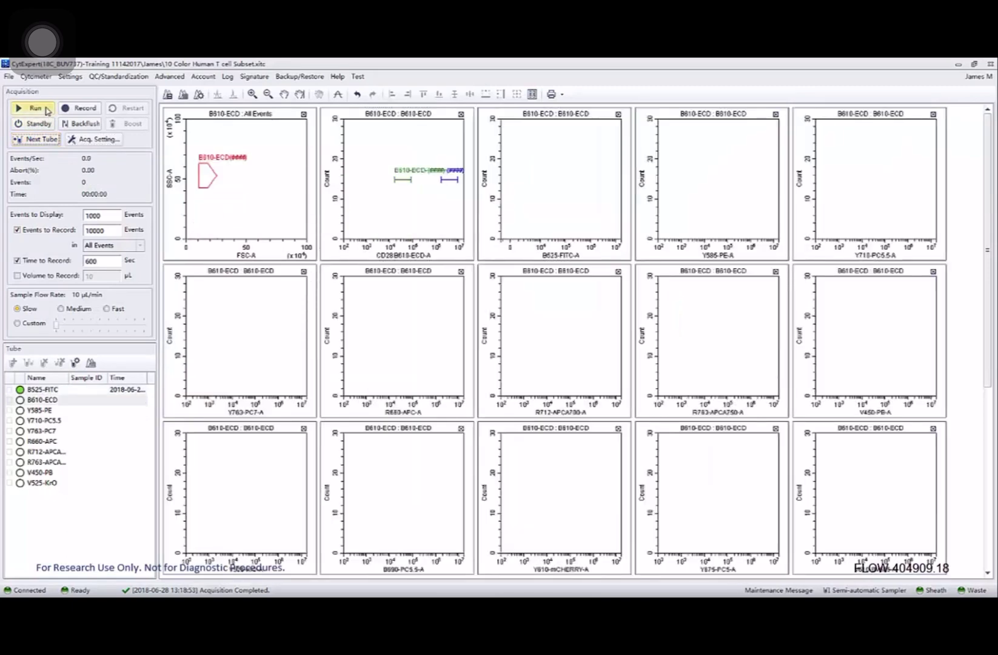
Step: Run the B610-ECD tube, rescale the CD28 axis, and drag the ECD- and ECD+ gates onto the peaks
left_click(66, 109)
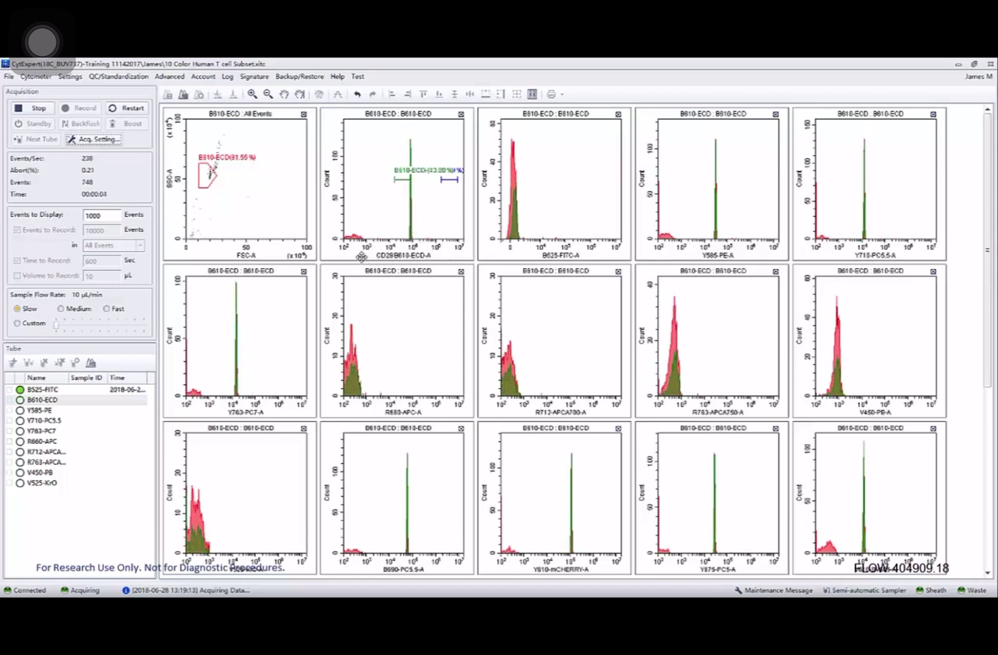
left_click(344, 246)
left_click_drag(344, 246, 364, 246)
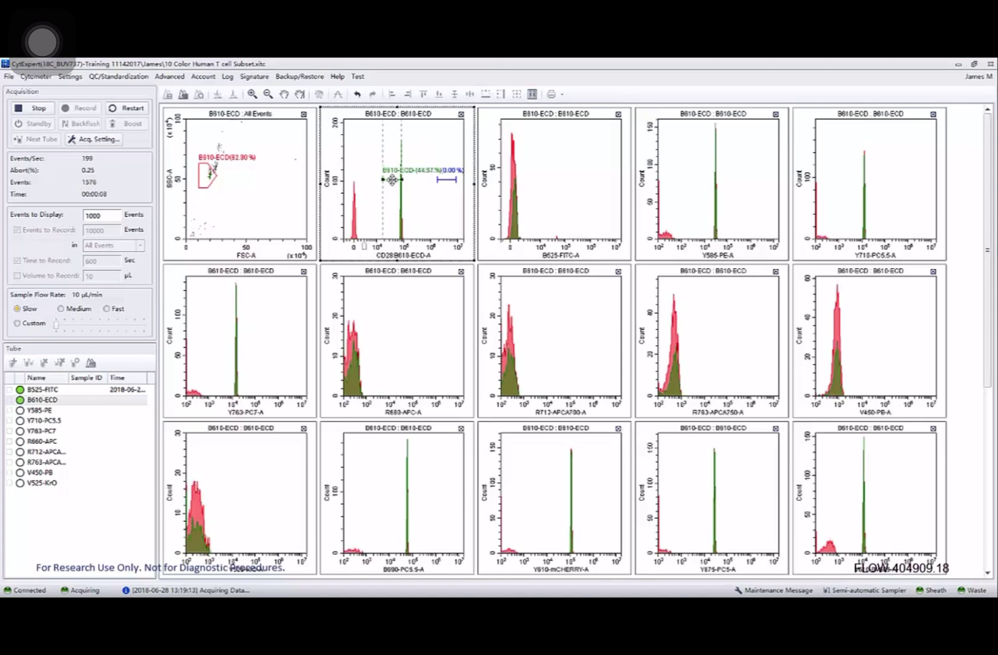
left_click_drag(391, 181, 357, 182)
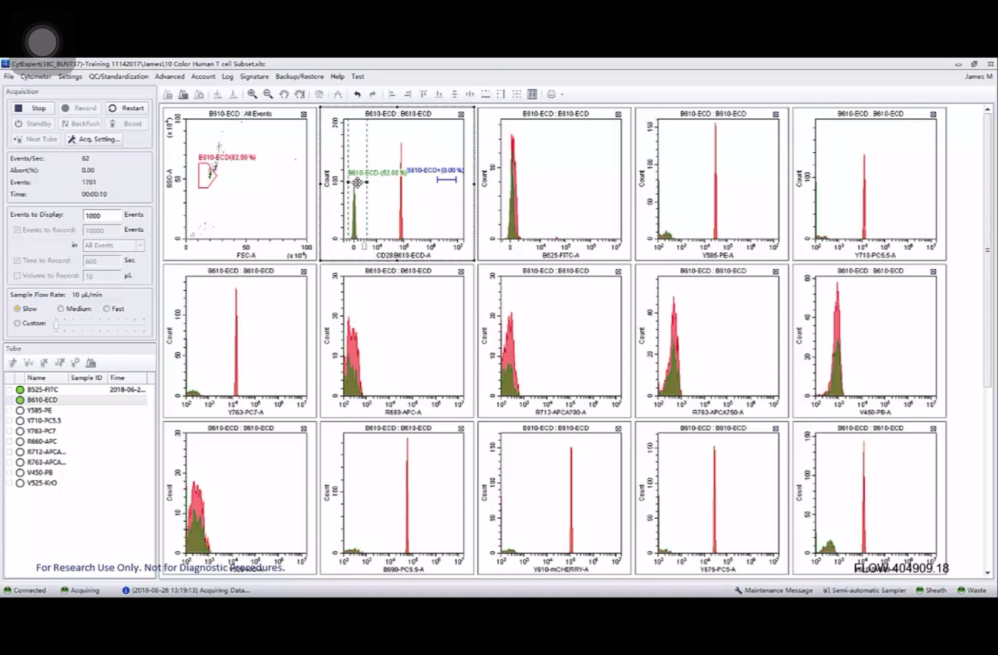
left_click_drag(444, 182, 401, 182)
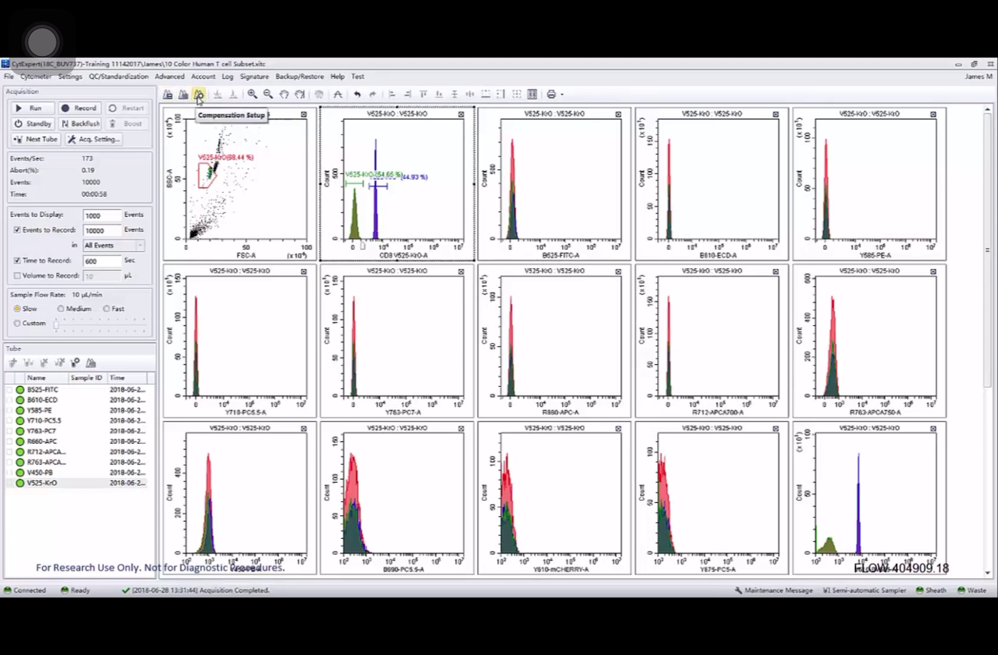
Step: Calculate compensation from the single-stain tubes and enlarge the matrix window to show all channels
left_click(199, 97)
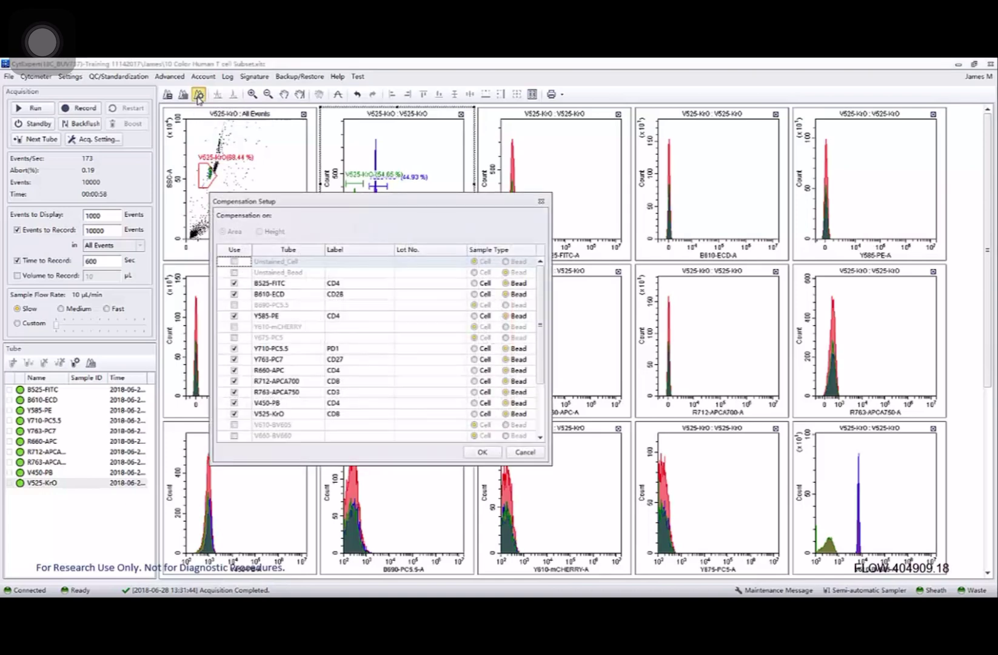
left_click(539, 204)
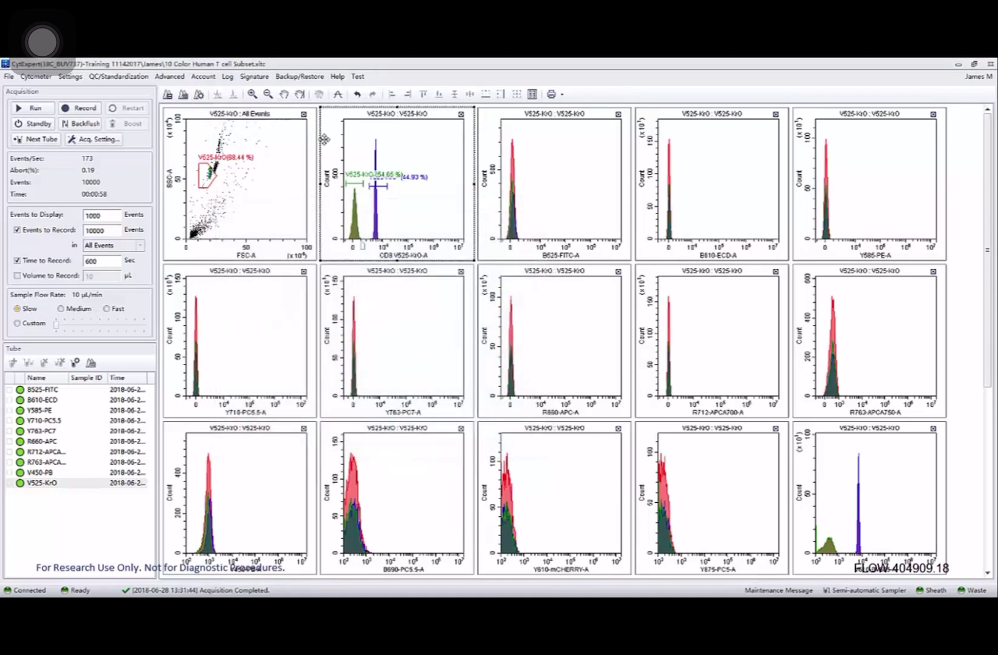
left_click(183, 95)
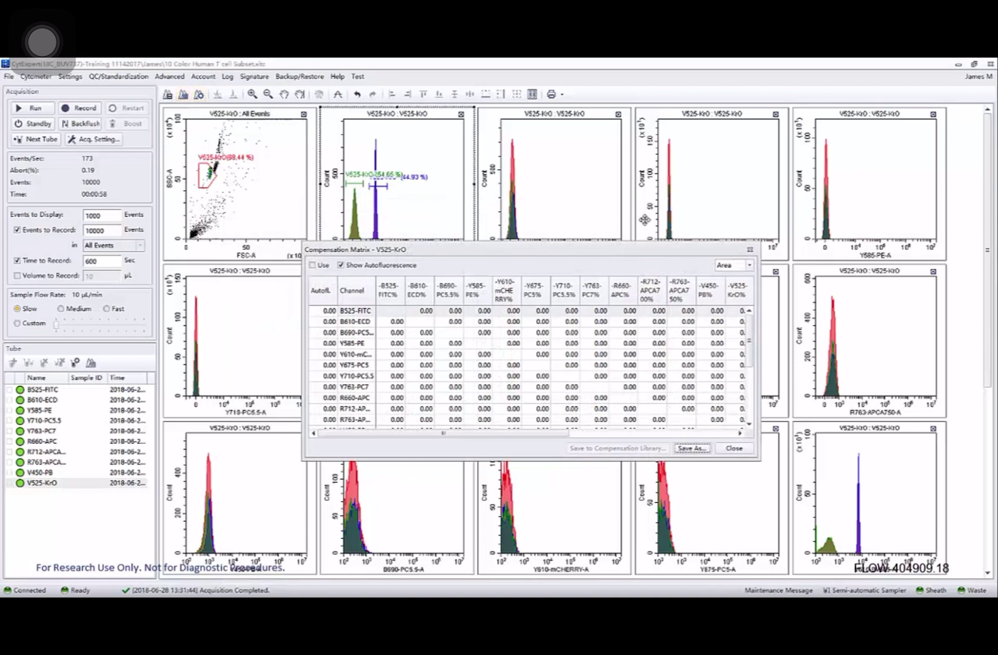
left_click(749, 250)
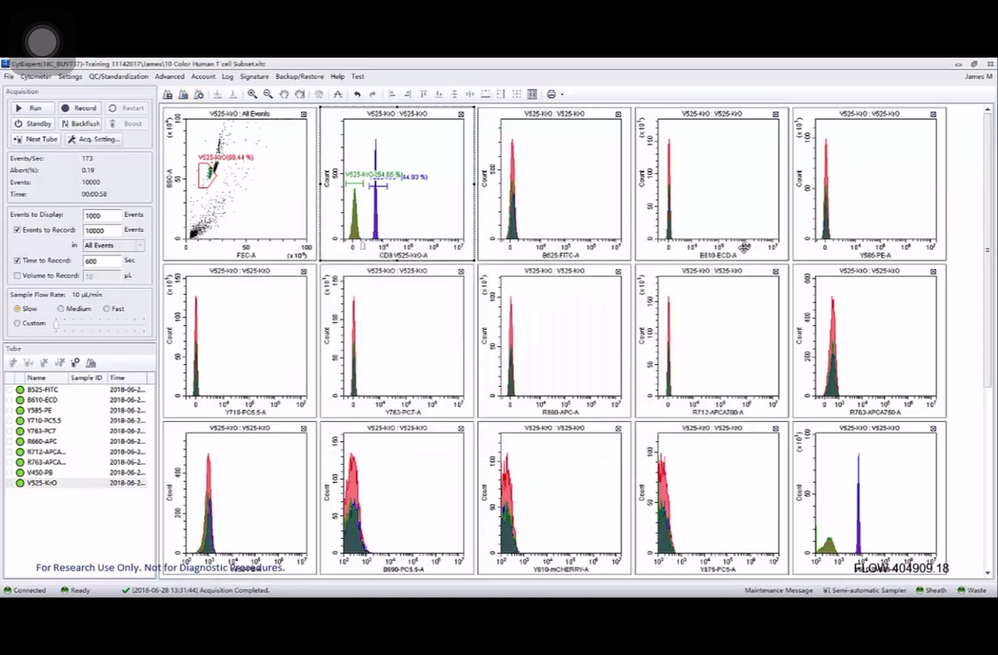
left_click(167, 95)
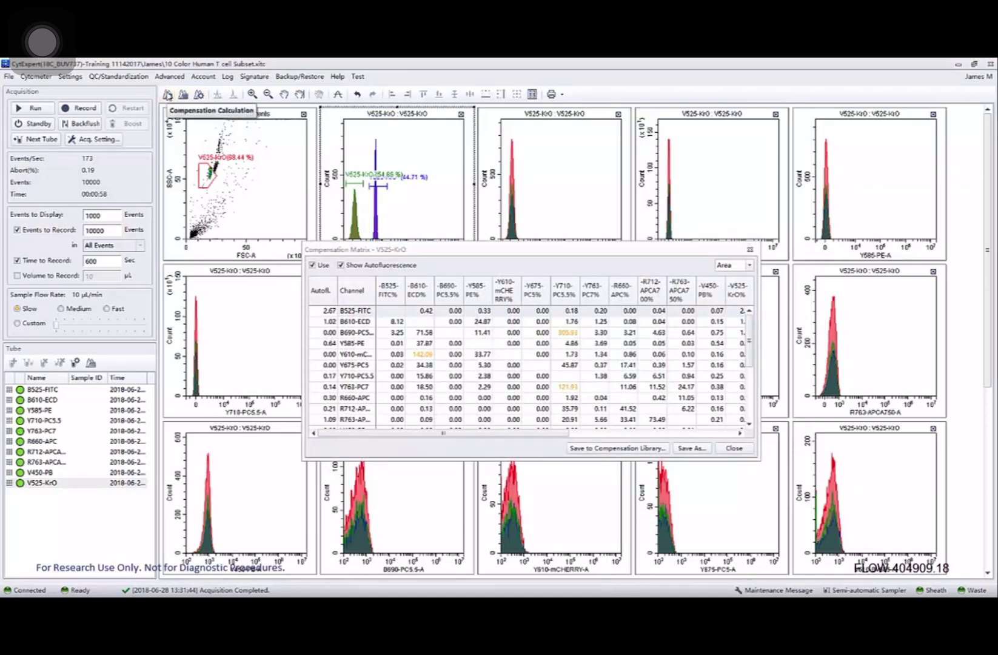
left_click_drag(591, 252, 473, 159)
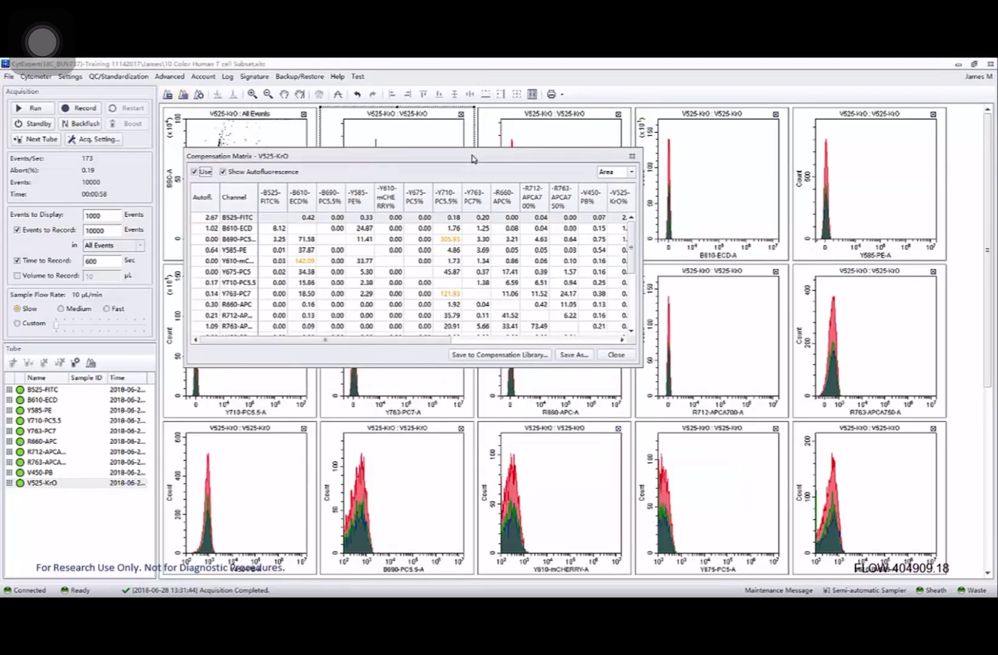
left_click_drag(640, 365, 884, 512)
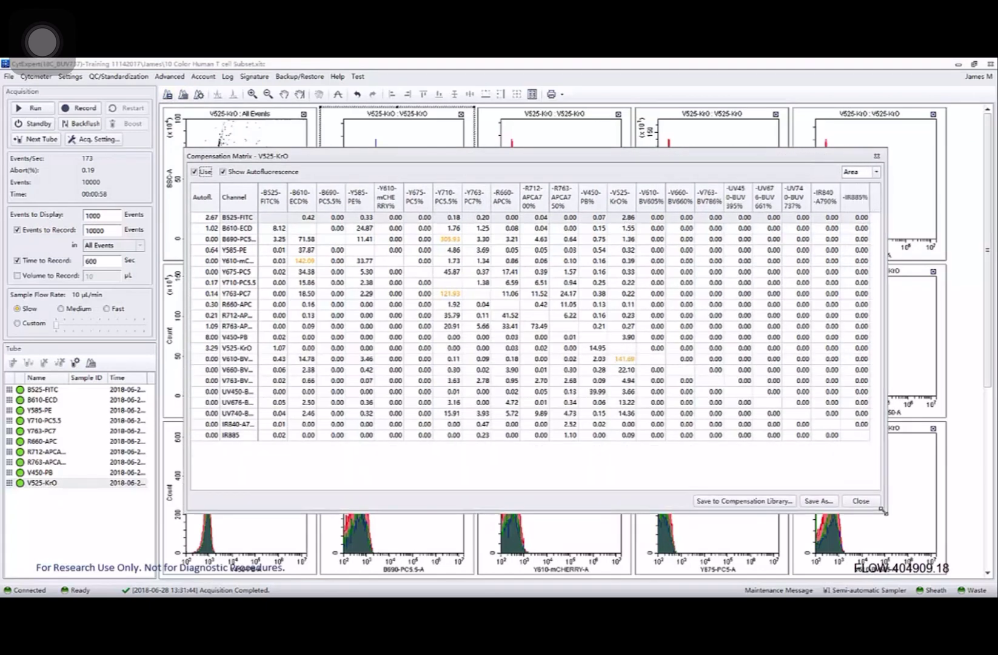
Step: Save the calculated compensation matrix as a file on the Desktop
left_click(818, 501)
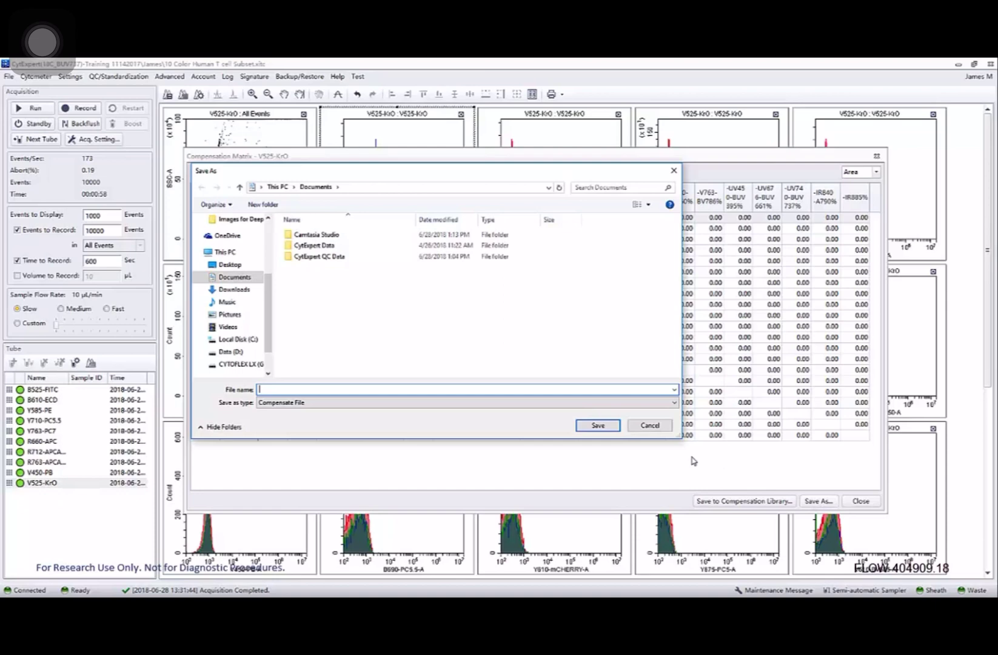
left_click(234, 264)
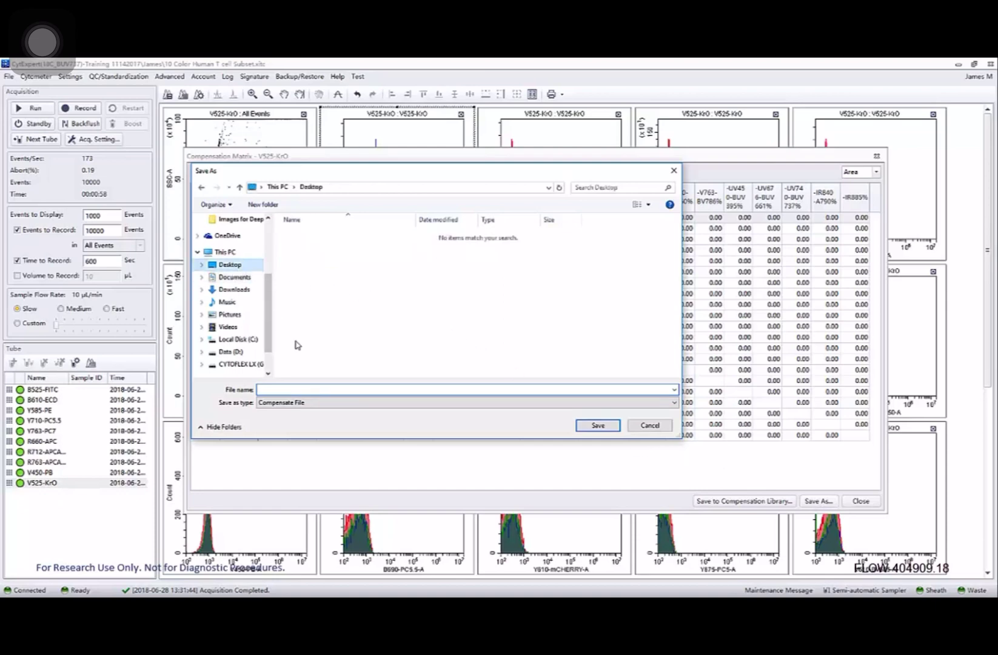
left_click(316, 389)
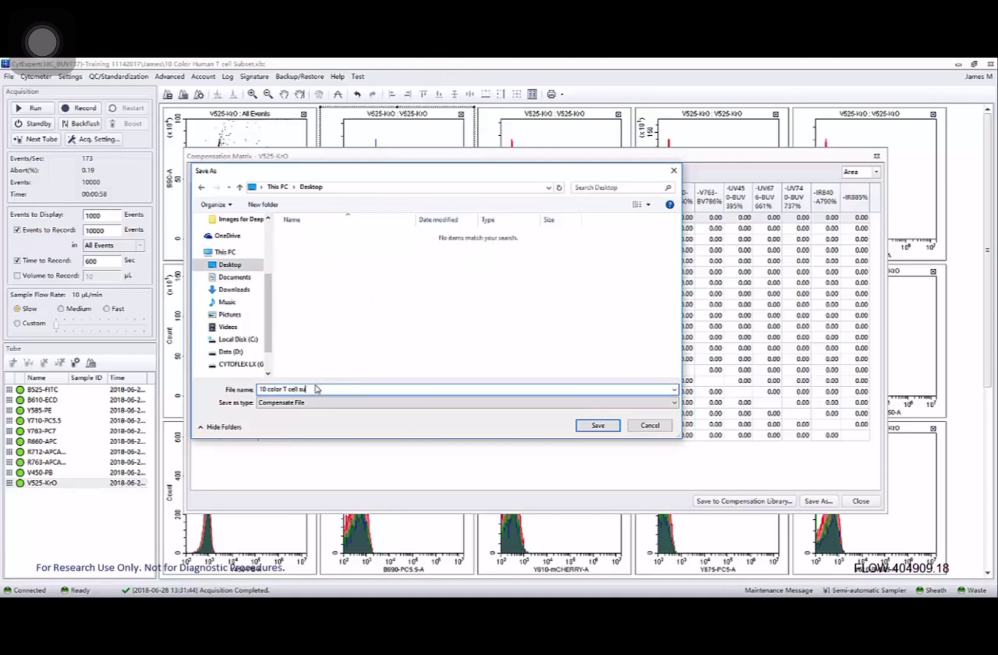
key("Return")
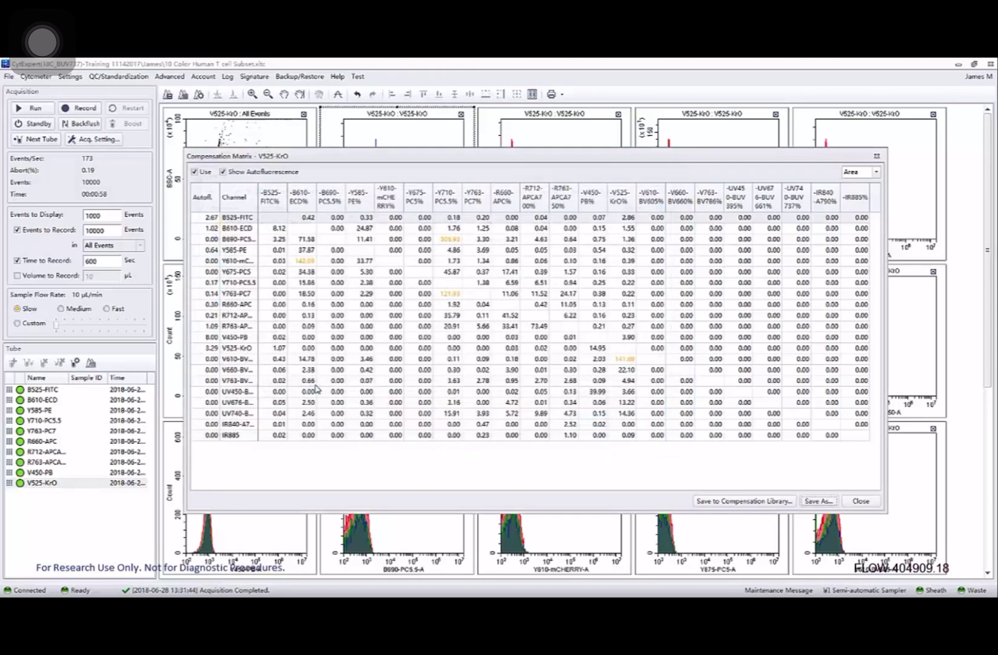
left_click(705, 502)
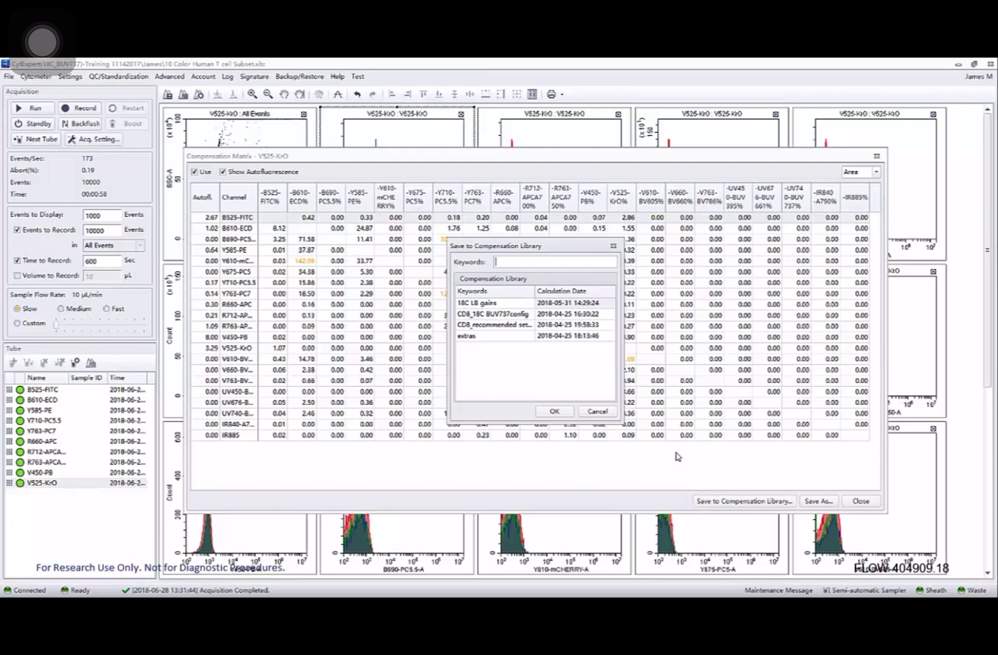
Step: Add the compensation to the library with keyword '10 Color T cell subset' and close the matrix
type("10 Color T cell subset")
left_click(554, 411)
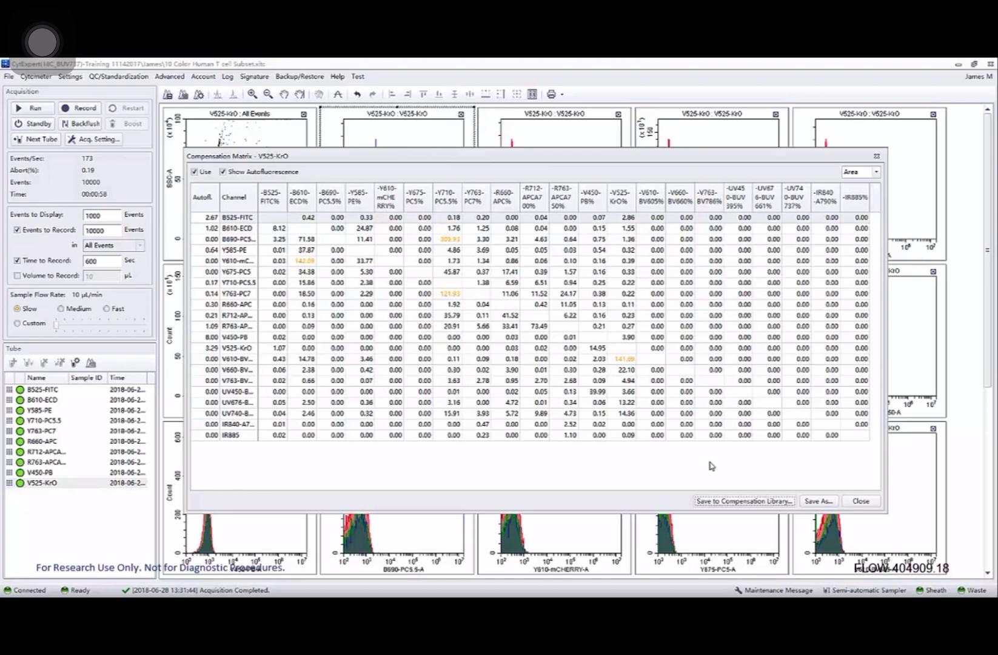
left_click(866, 503)
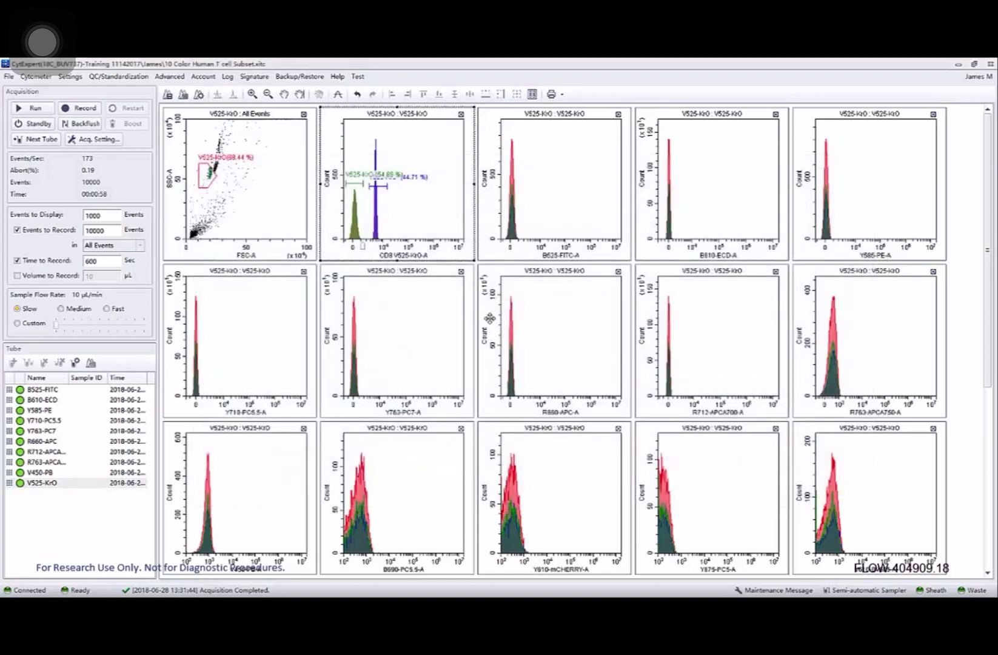
Step: Save the current experiment, then create a new one named '10 color T cells subset IT' in James
left_click(9, 77)
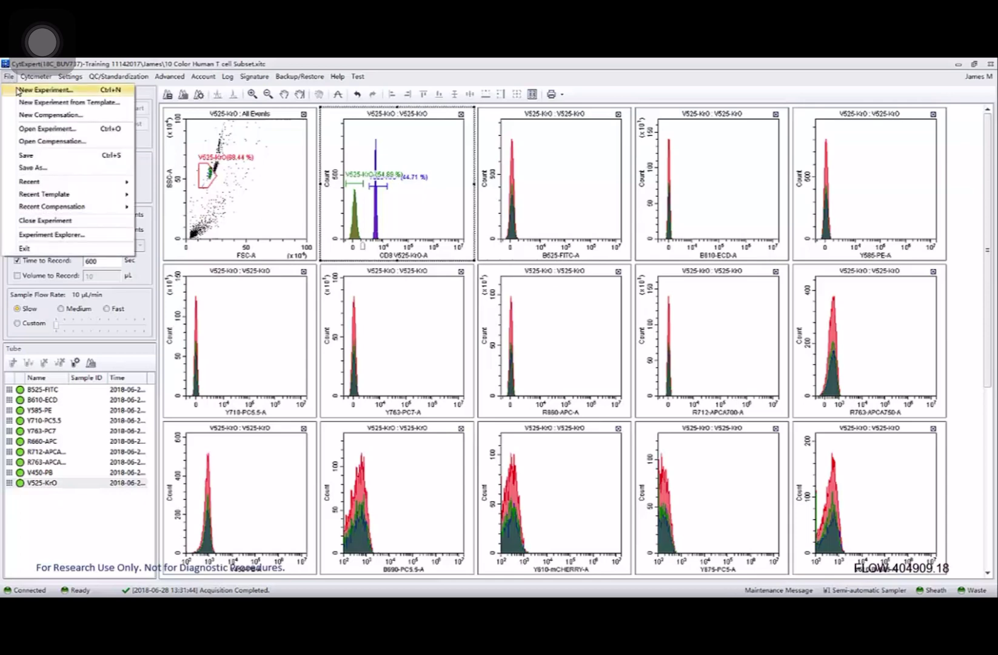
left_click(17, 91)
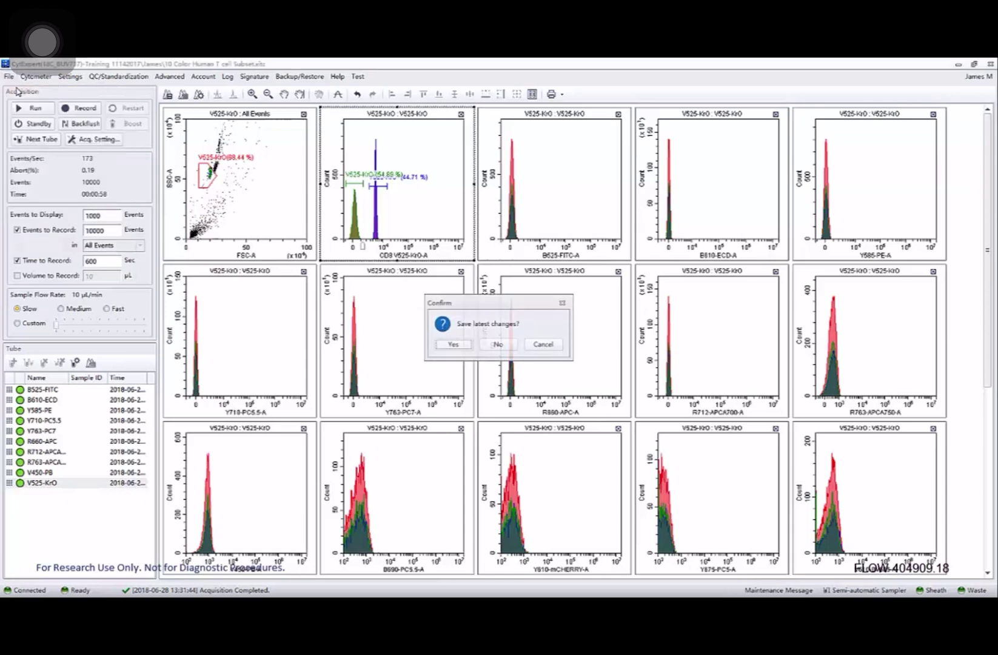
left_click(453, 344)
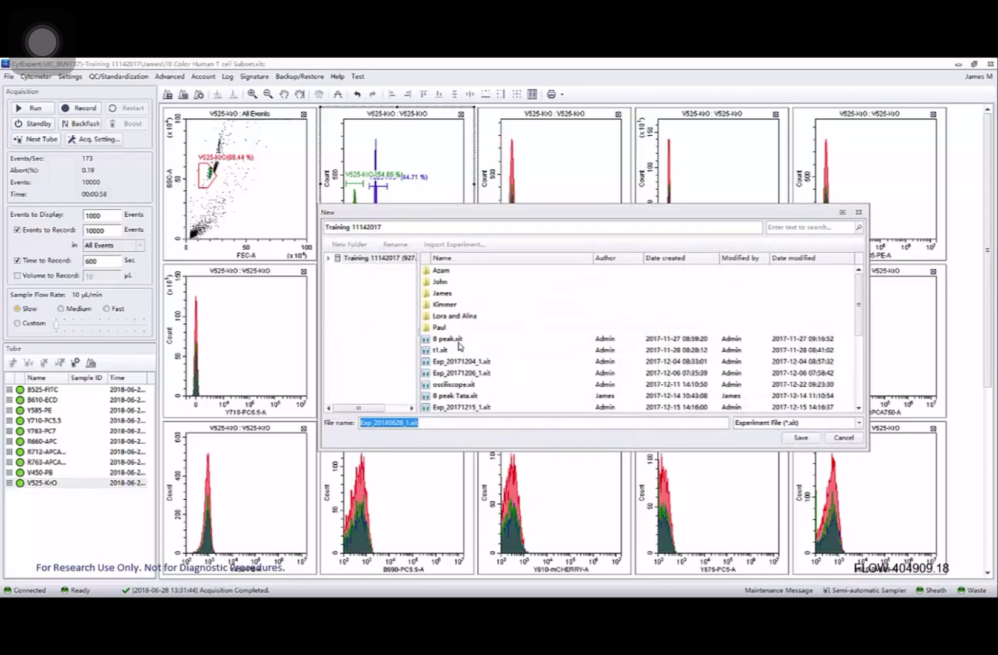
double_click(440, 294)
left_click(440, 293)
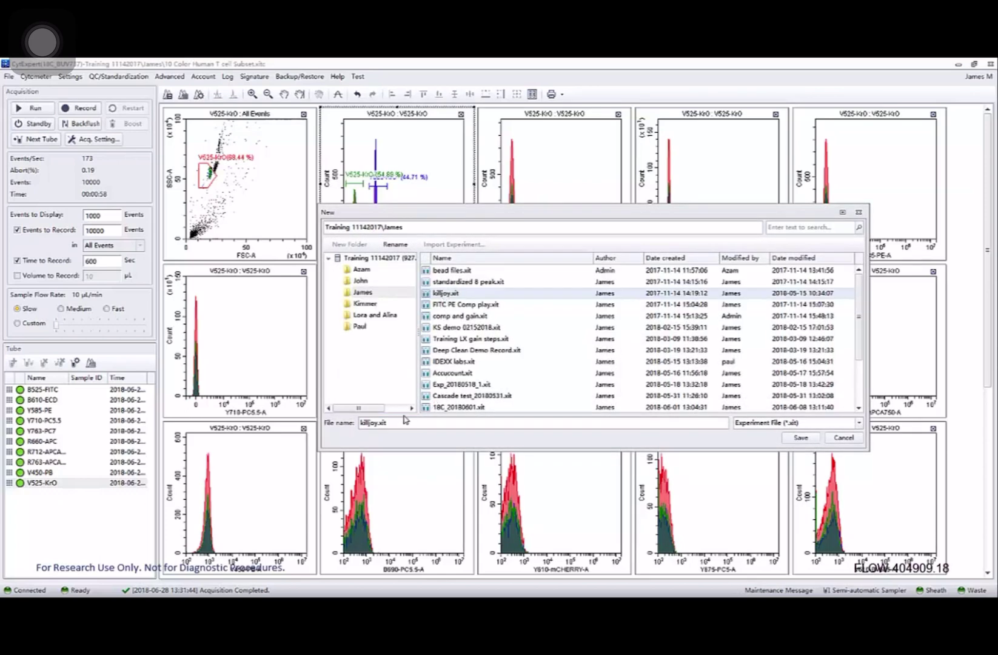
left_click_drag(374, 422, 343, 423)
type("10 color T cells subset IT")
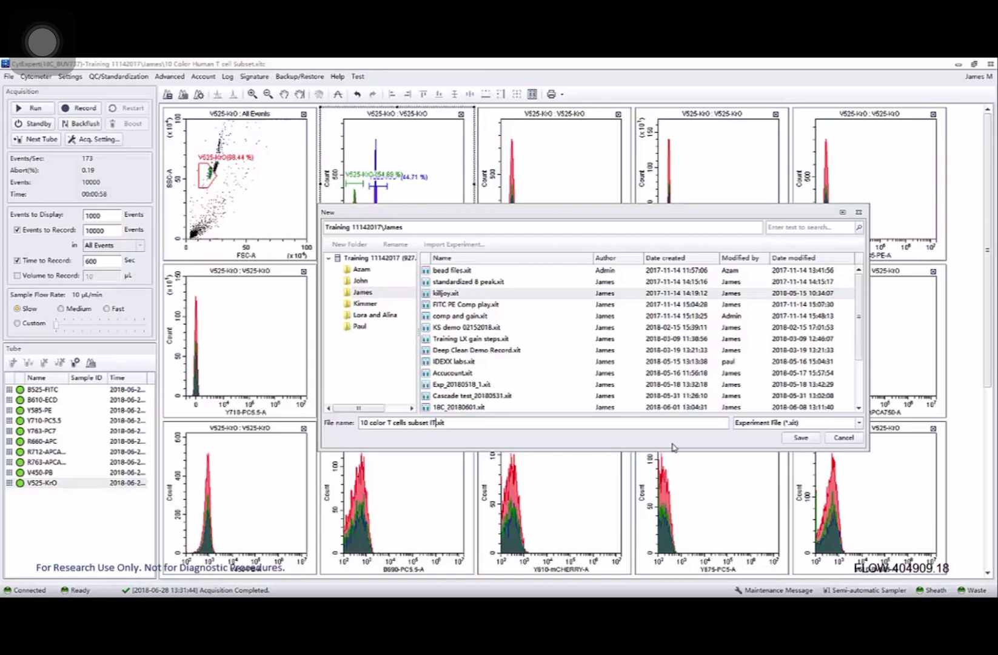
left_click(809, 438)
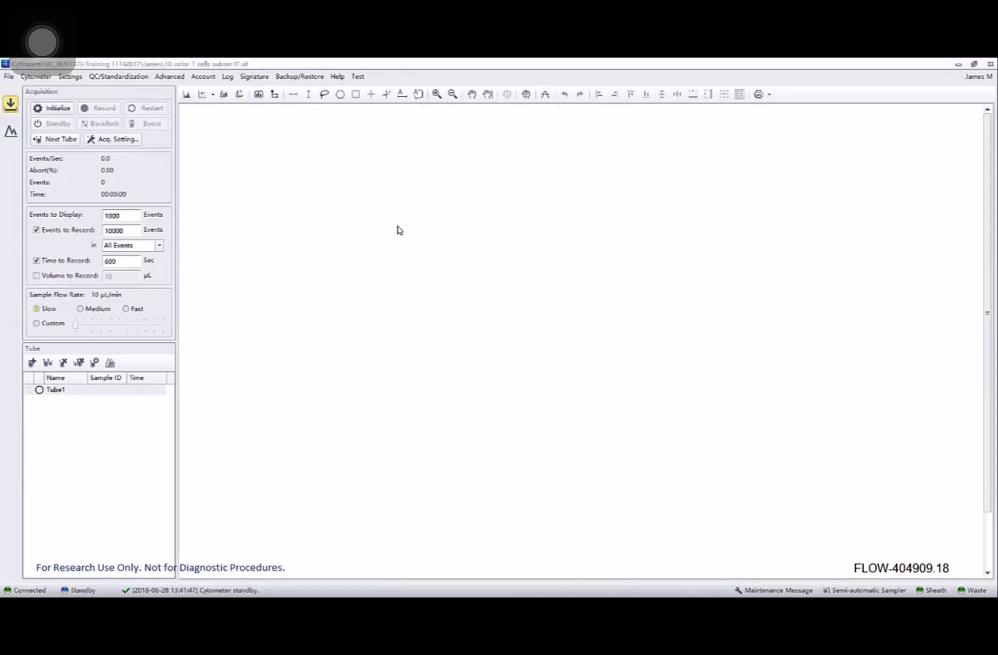
Step: Import Tube1's gains from the catalog's CF DQC 18C setting, e.g. B525-FITC 298, Y585-PE 499
left_click(126, 143)
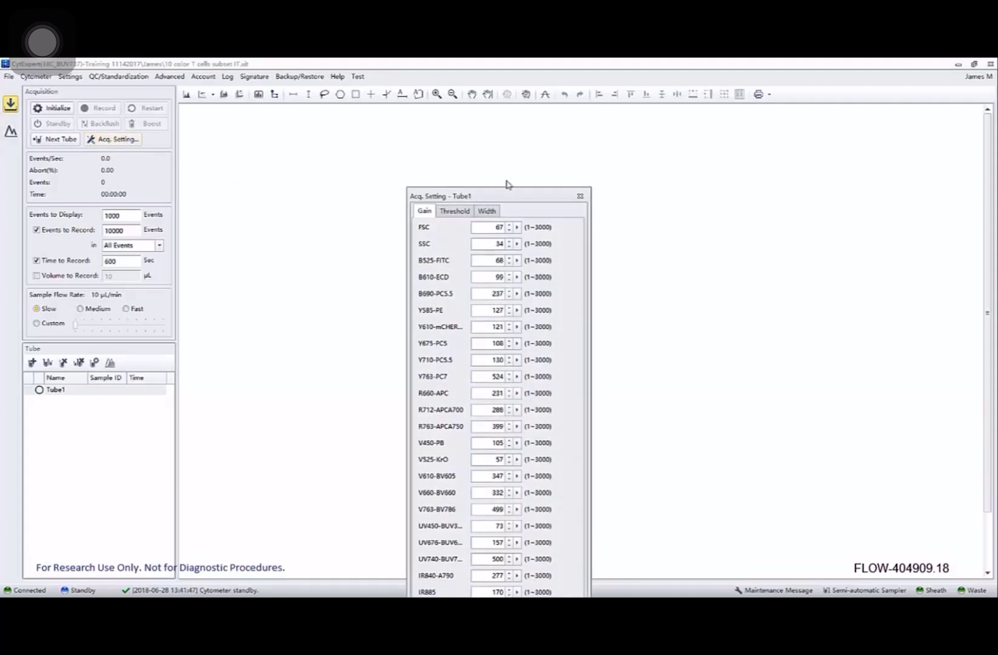
left_click_drag(521, 195, 467, 114)
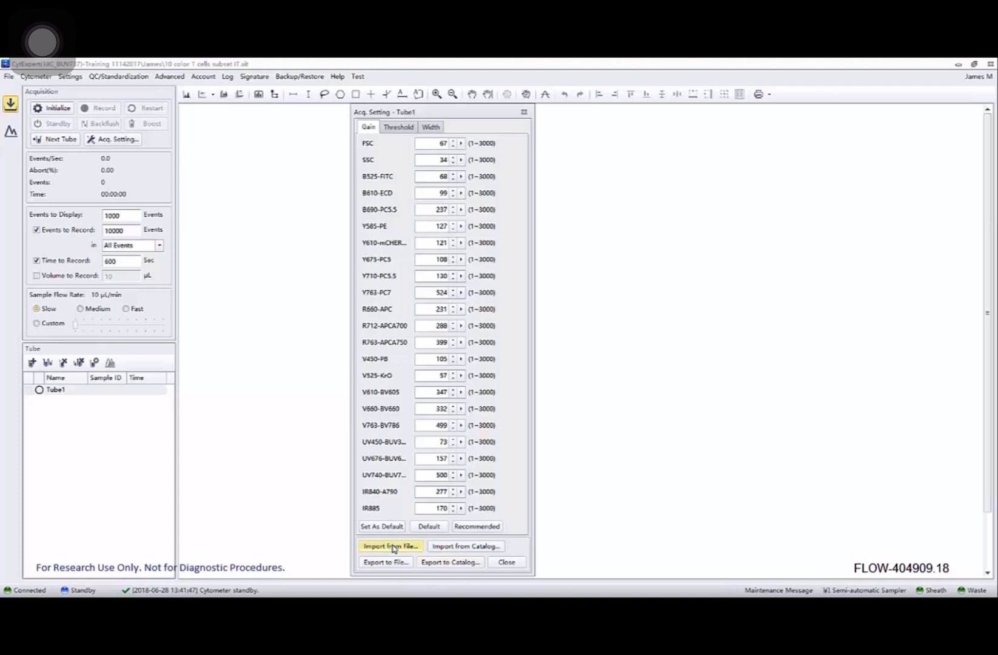
left_click(434, 549)
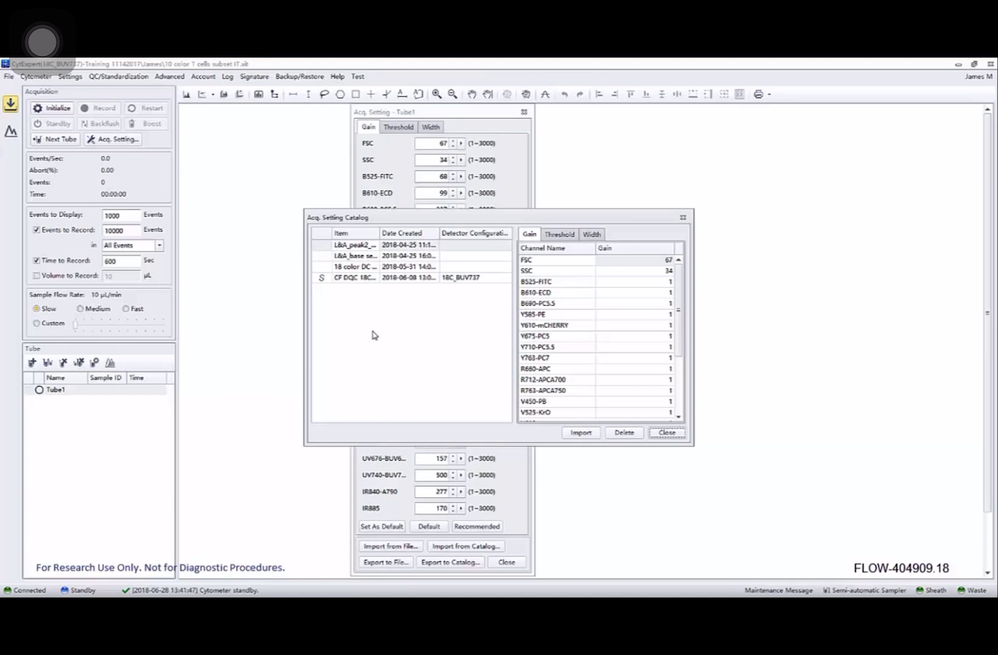
left_click(393, 279)
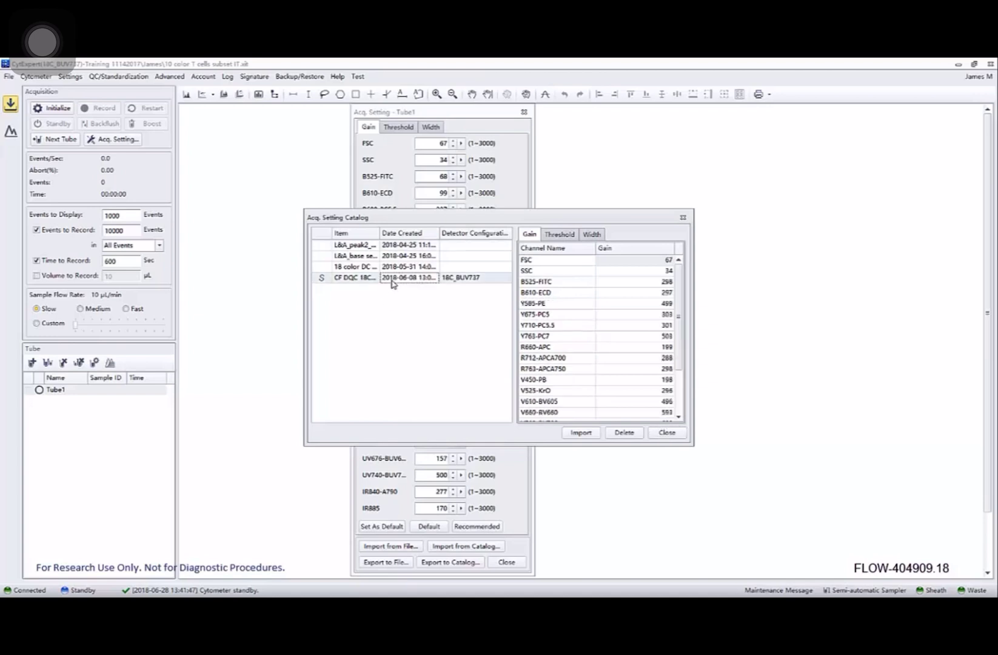
left_click(591, 436)
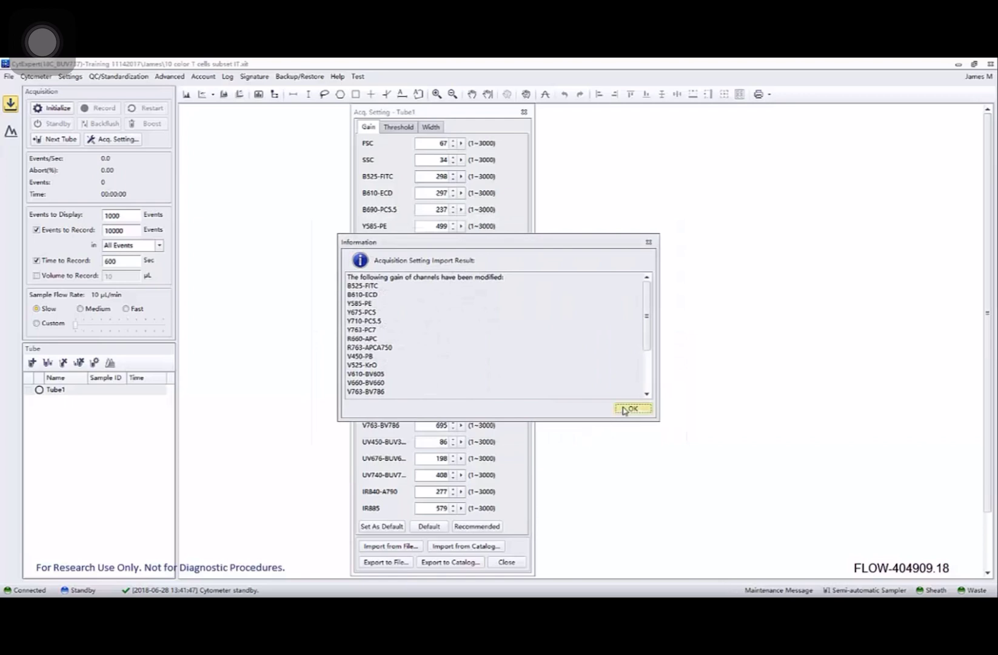
left_click(627, 408)
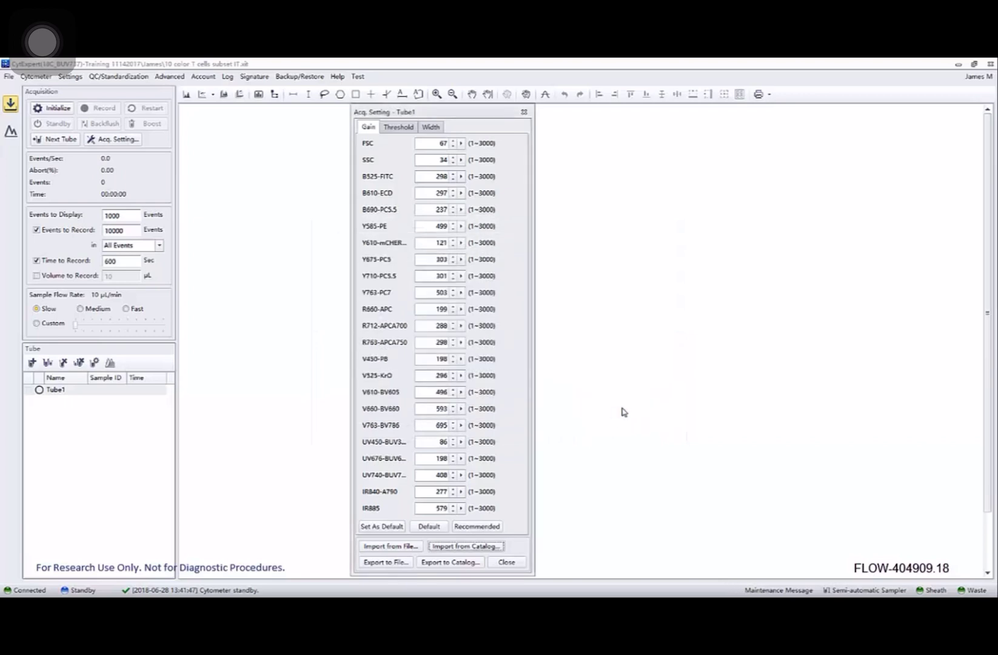
left_click(506, 562)
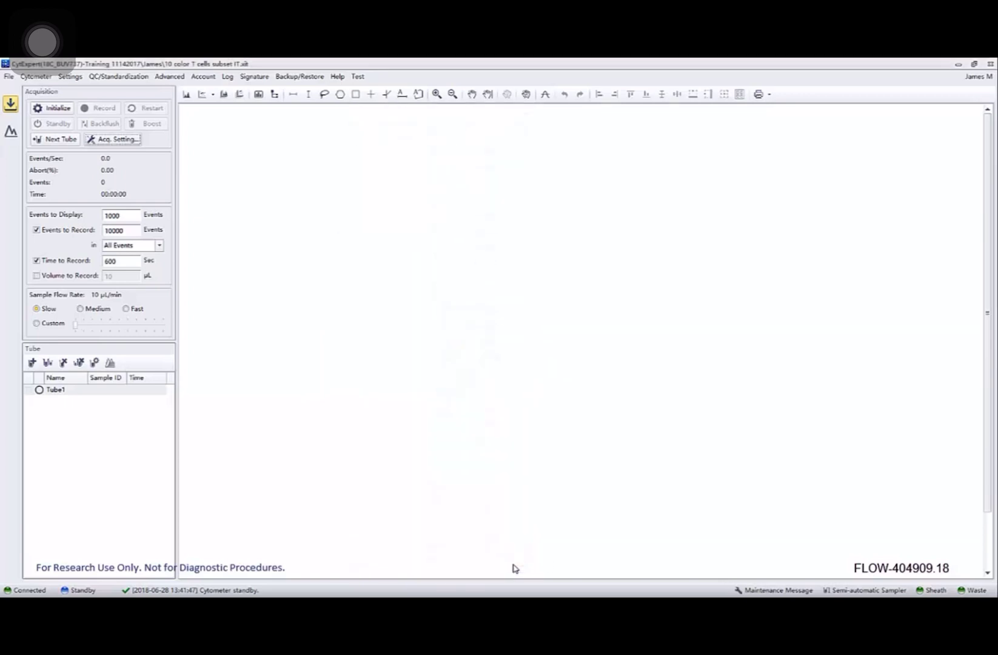
Step: In Set Channel, switch off an unused channel and label B525-FITC as CD45RA
left_click(70, 76)
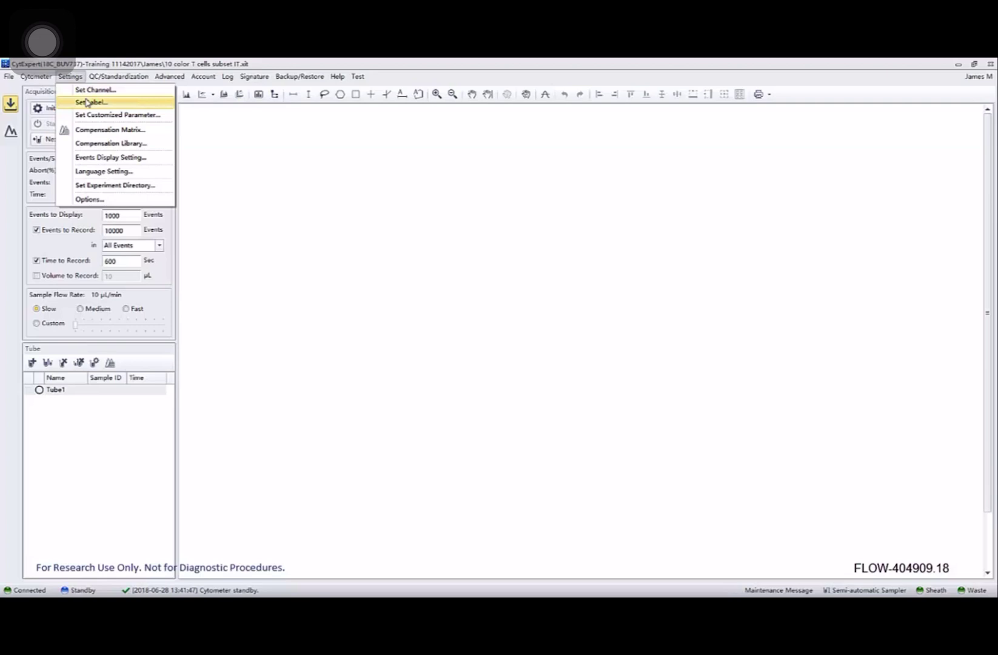
left_click(91, 90)
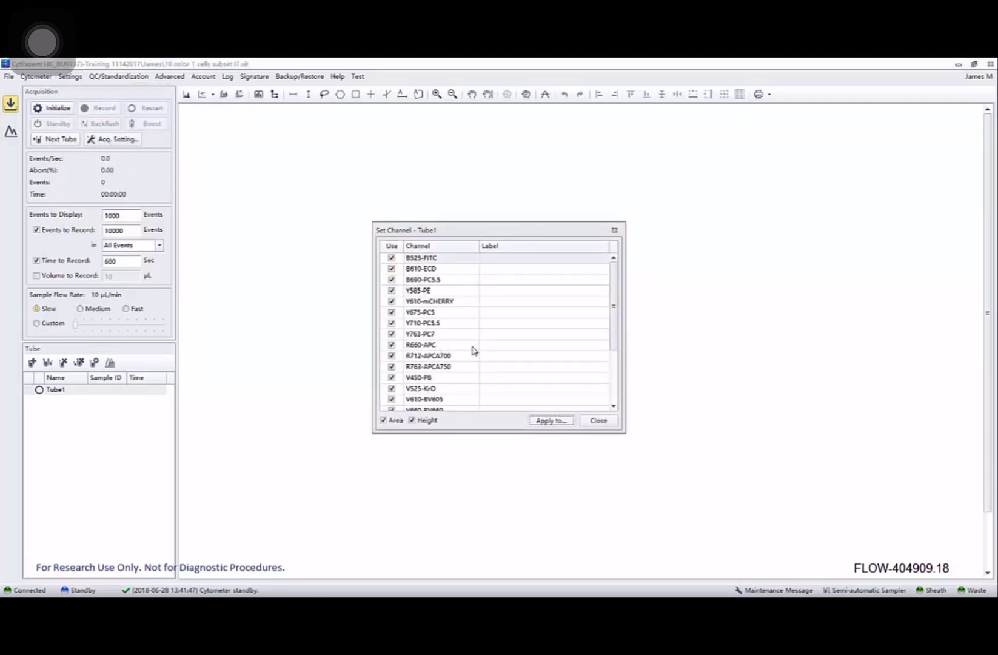
left_click_drag(617, 340, 619, 394)
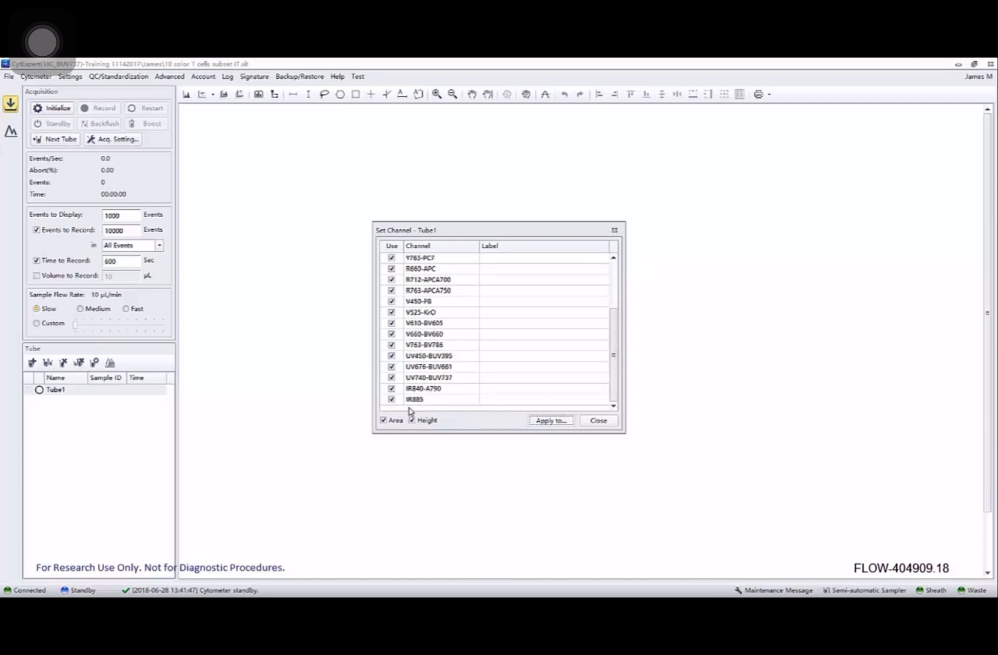
left_click(391, 399)
left_click(498, 263)
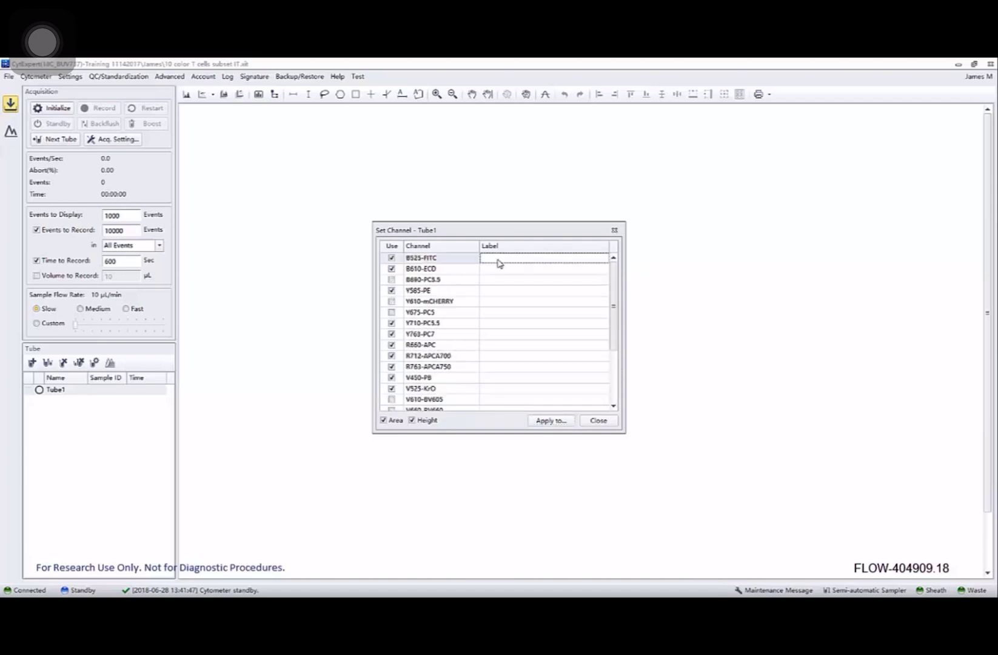
type("CD45RA")
key("Return")
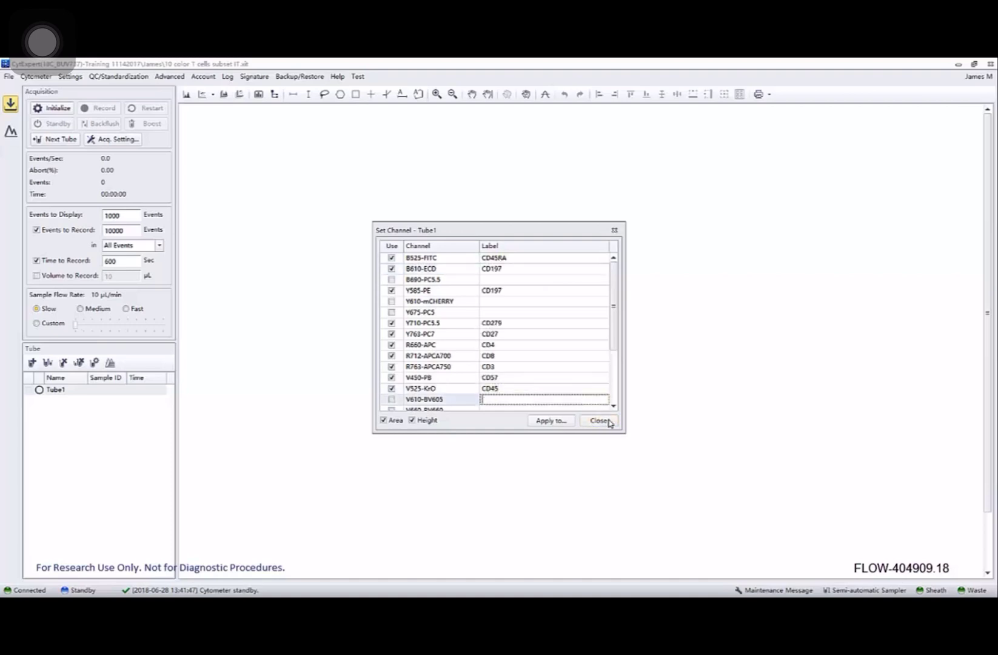
left_click(604, 421)
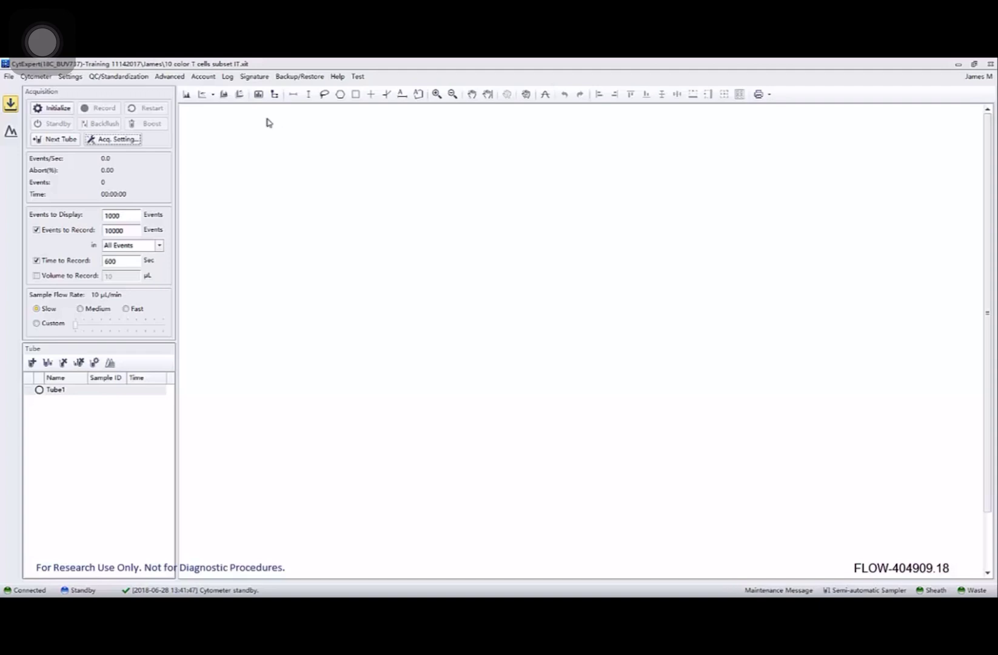
Step: Add a pseudo-colour plot of all events with CD45 on its x-axis
left_click(212, 95)
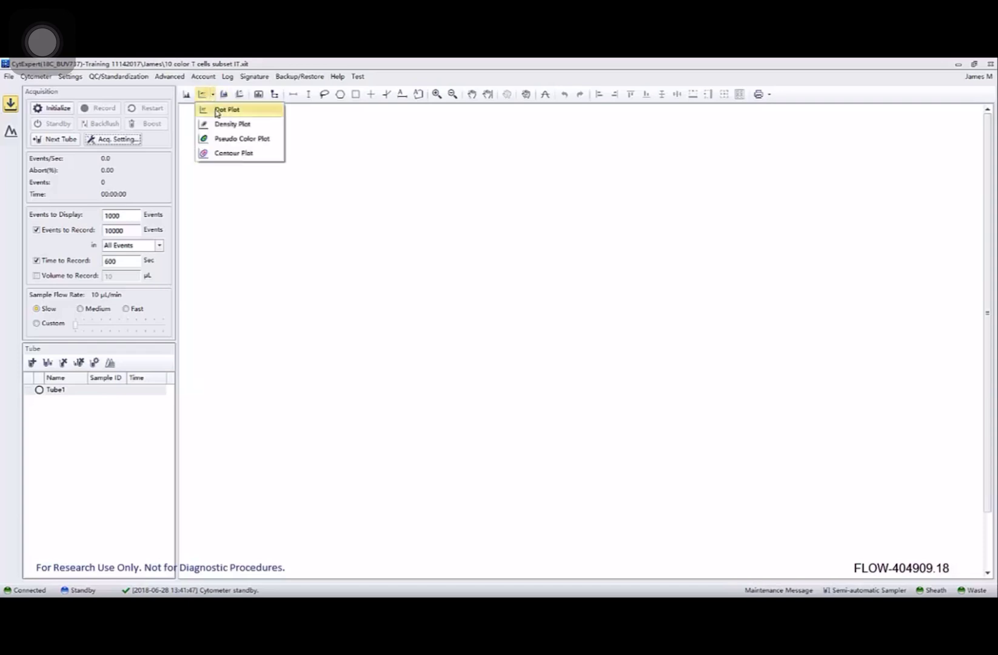
left_click(218, 140)
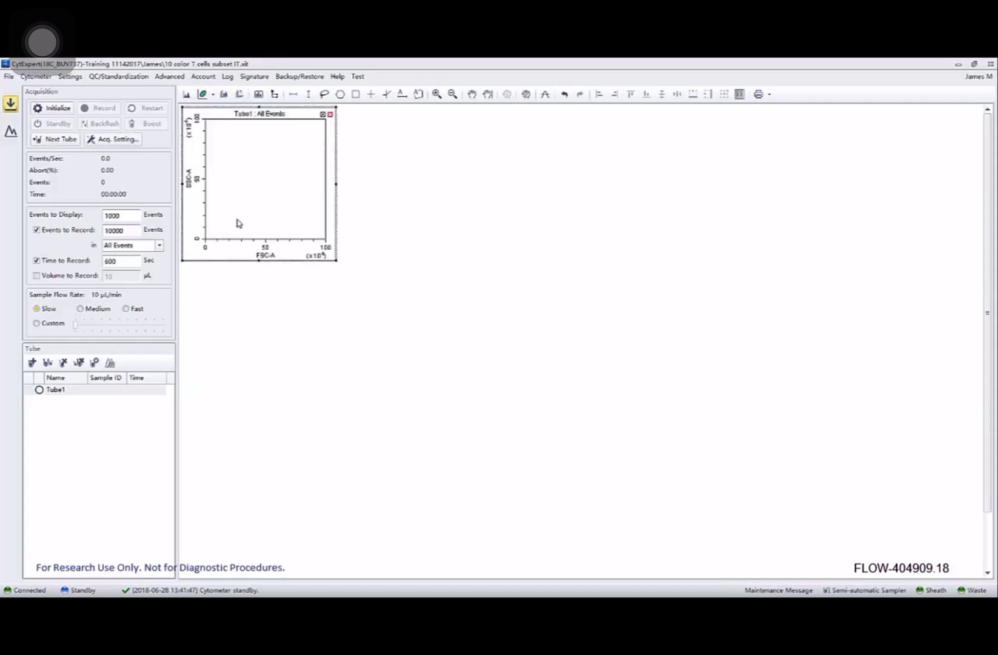
left_click(265, 257)
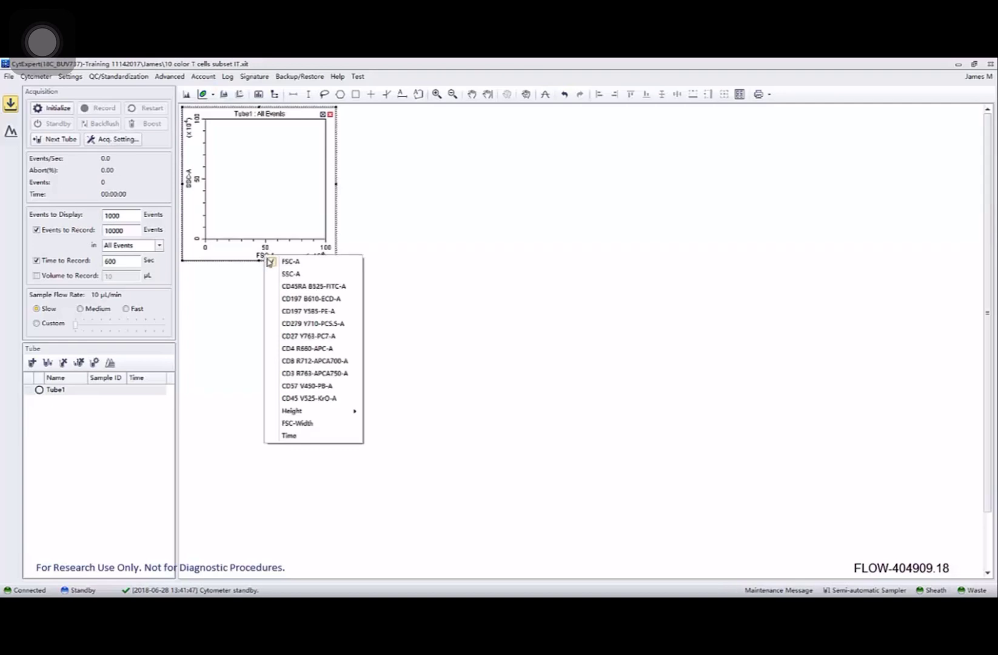
left_click(292, 400)
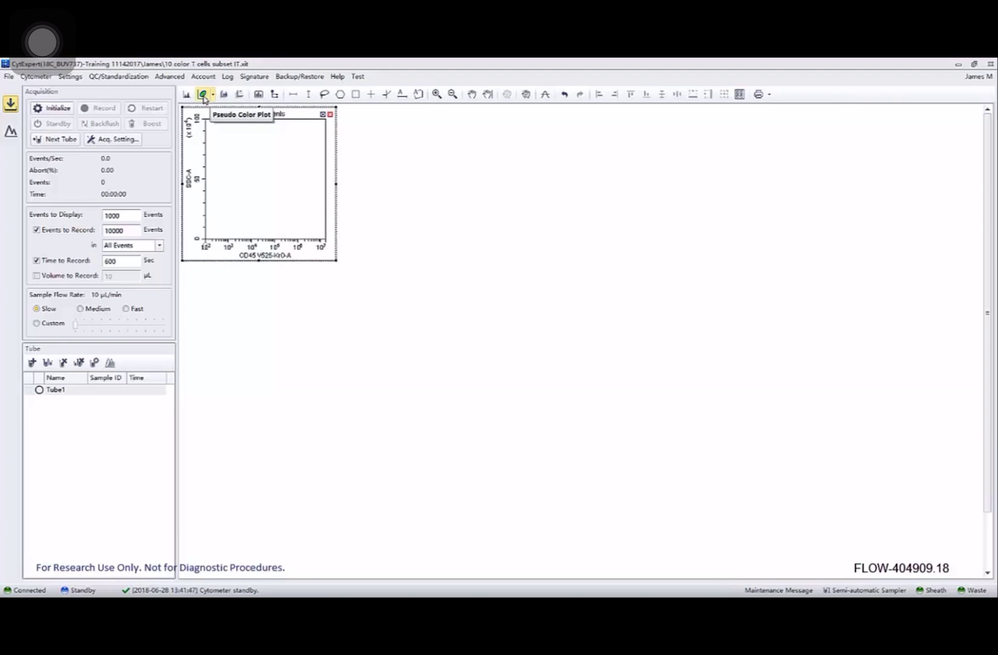
Step: Add two more pseudo-colour plots, with CD45 and CD3 on their x-axes
left_click(203, 95)
left_click(429, 259)
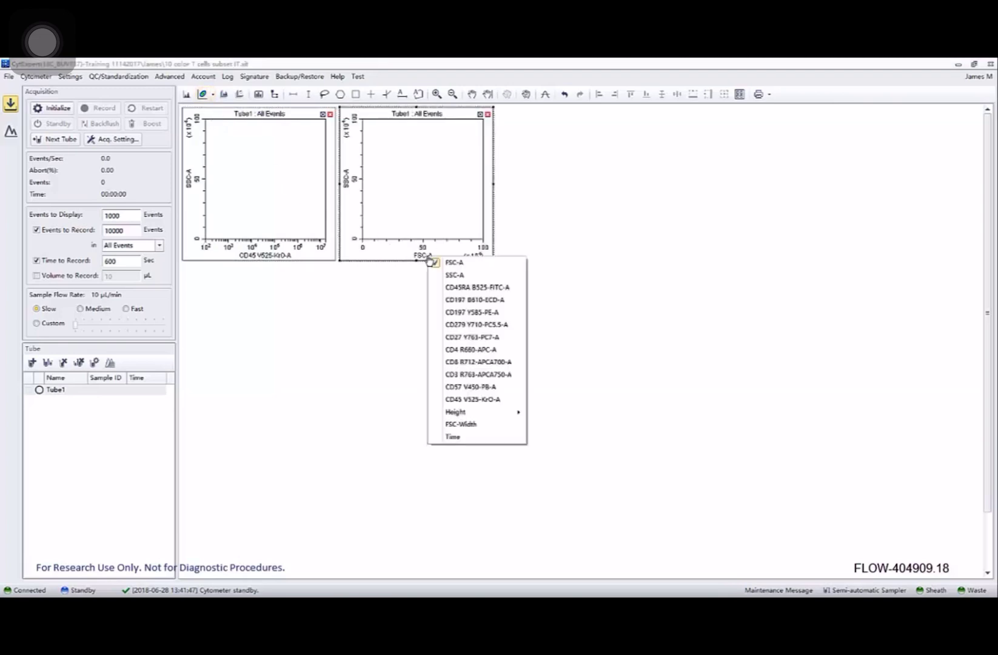
left_click(458, 400)
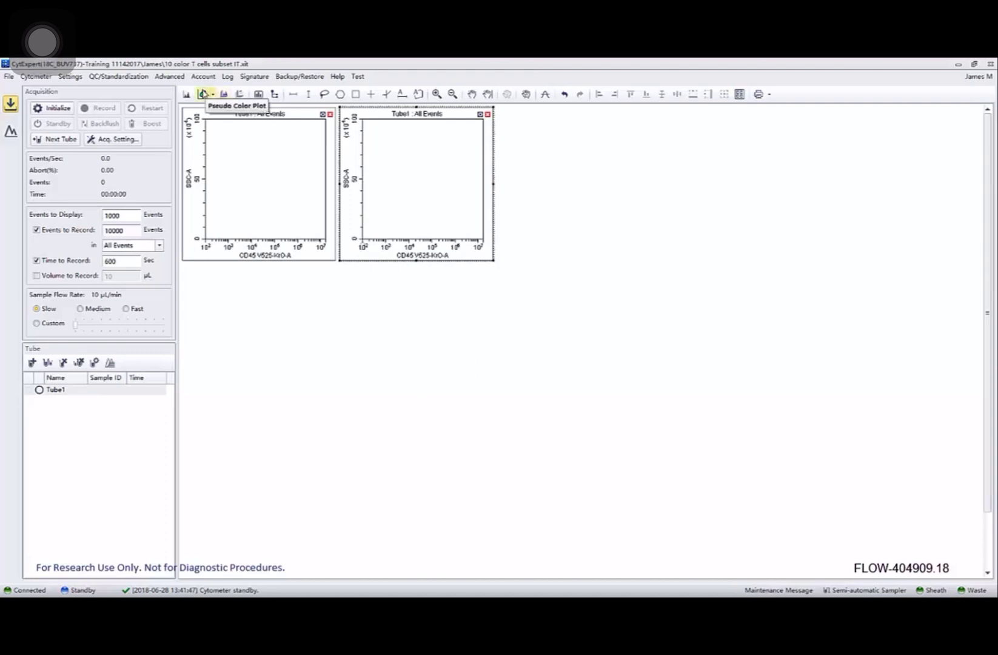
left_click(204, 94)
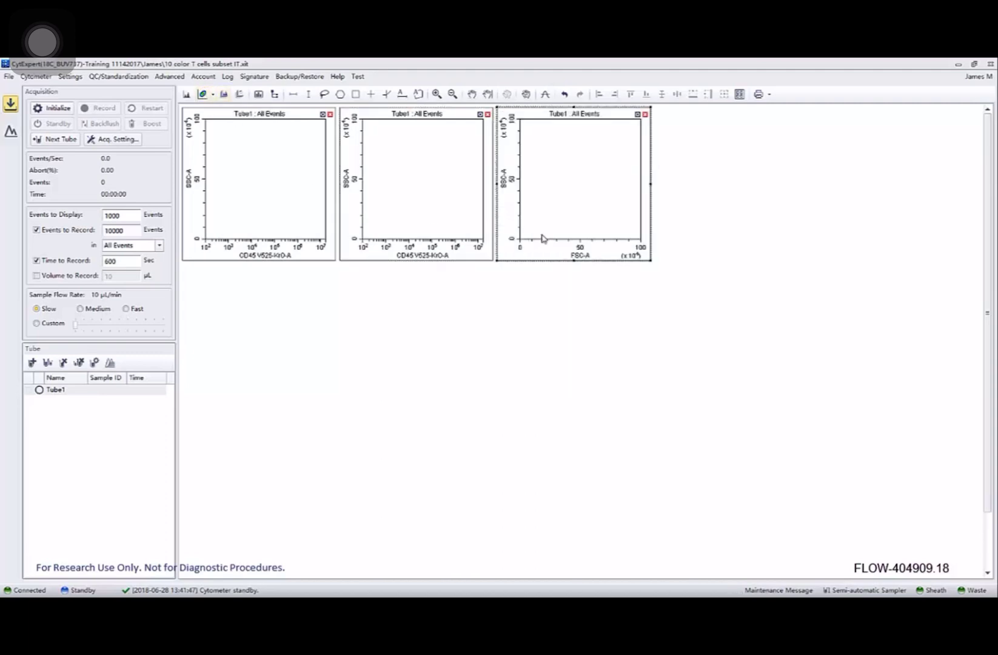
left_click(577, 261)
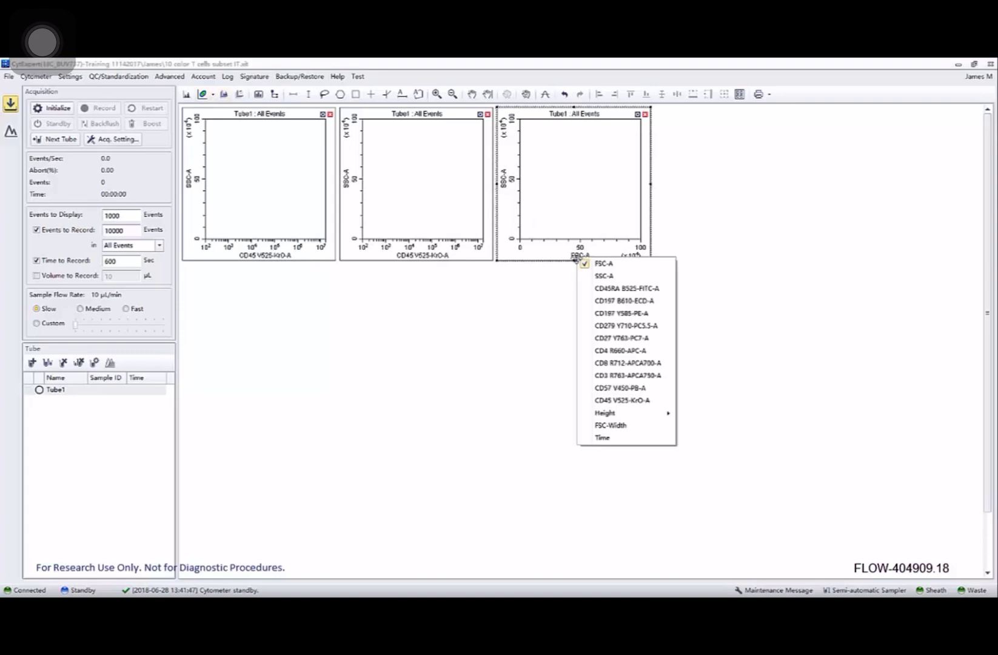
left_click(600, 376)
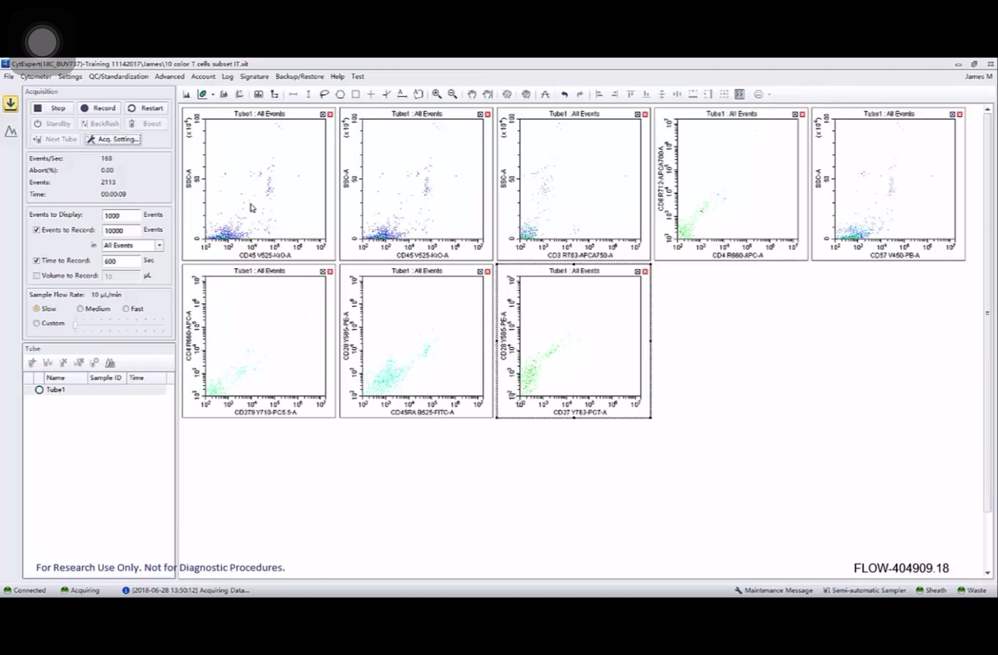
Step: Edit the events-to-record count and rescale the first CD45 versus SSC plot's x-axis
left_click(134, 231)
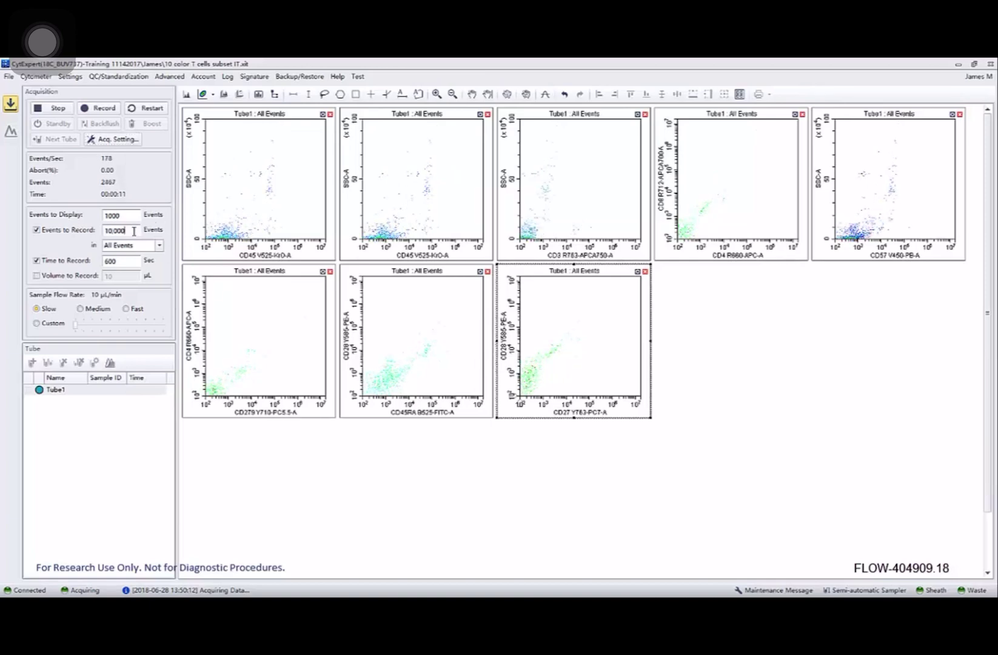
type("0")
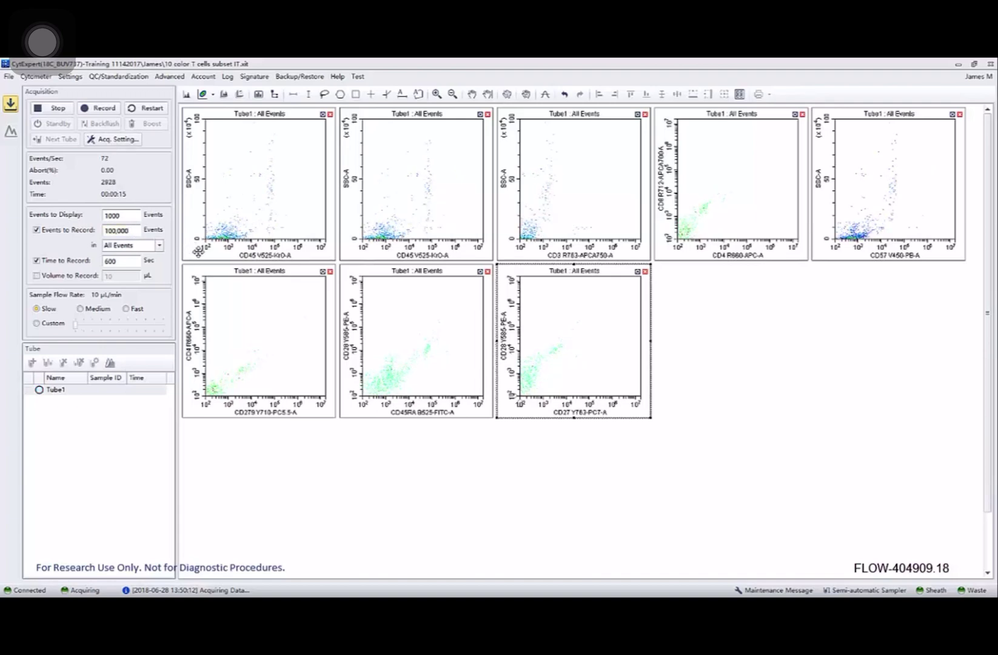
left_click(196, 249)
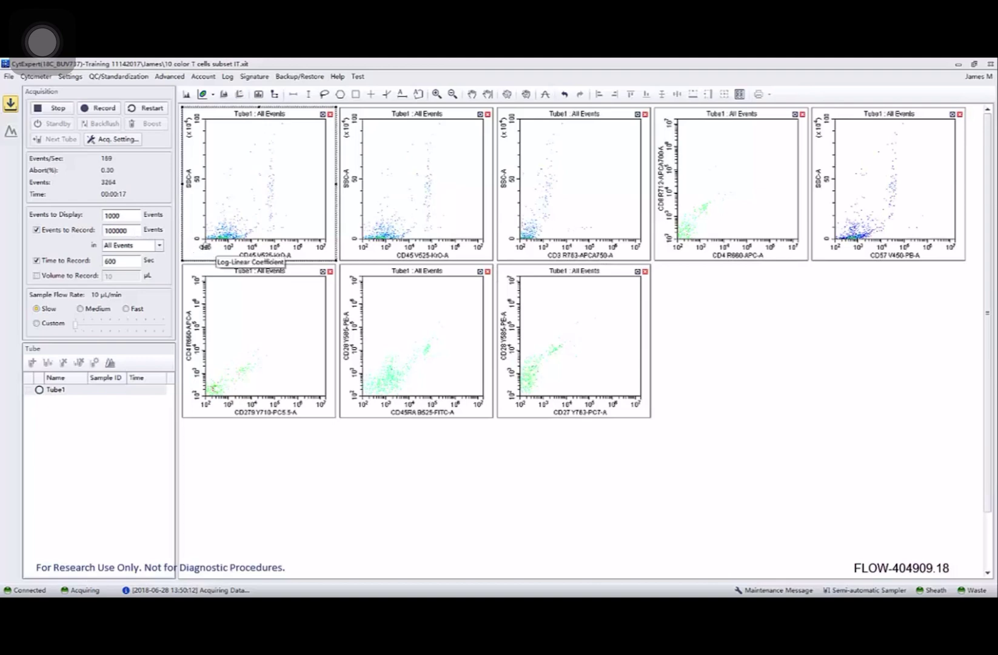
left_click_drag(209, 248, 225, 245)
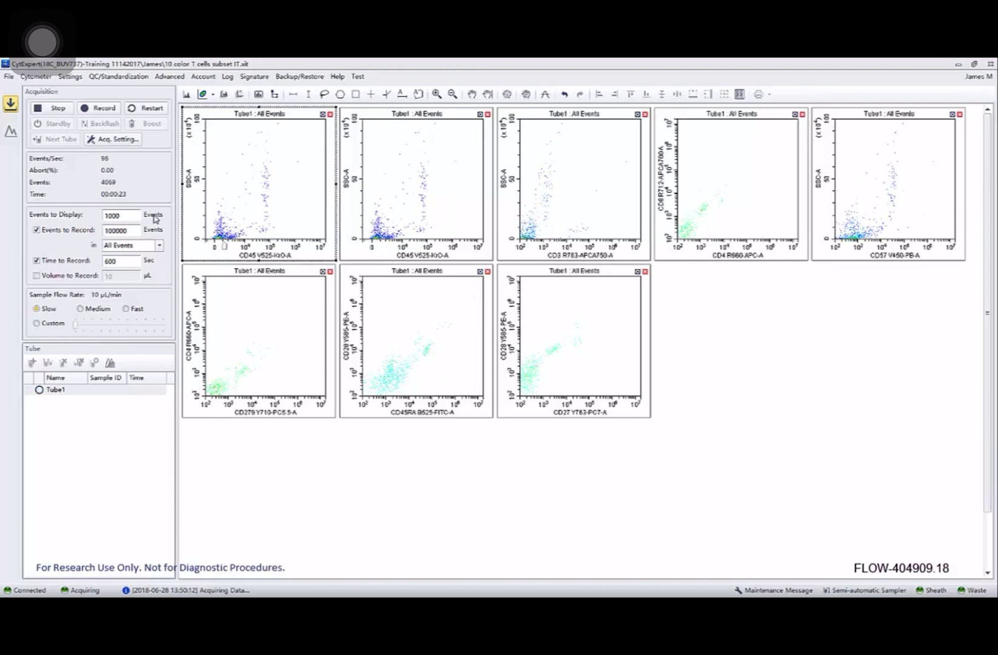
Step: Raise flow rate to Medium, set the trigger threshold on the CD45 plot, then stop acquiring
left_click(86, 310)
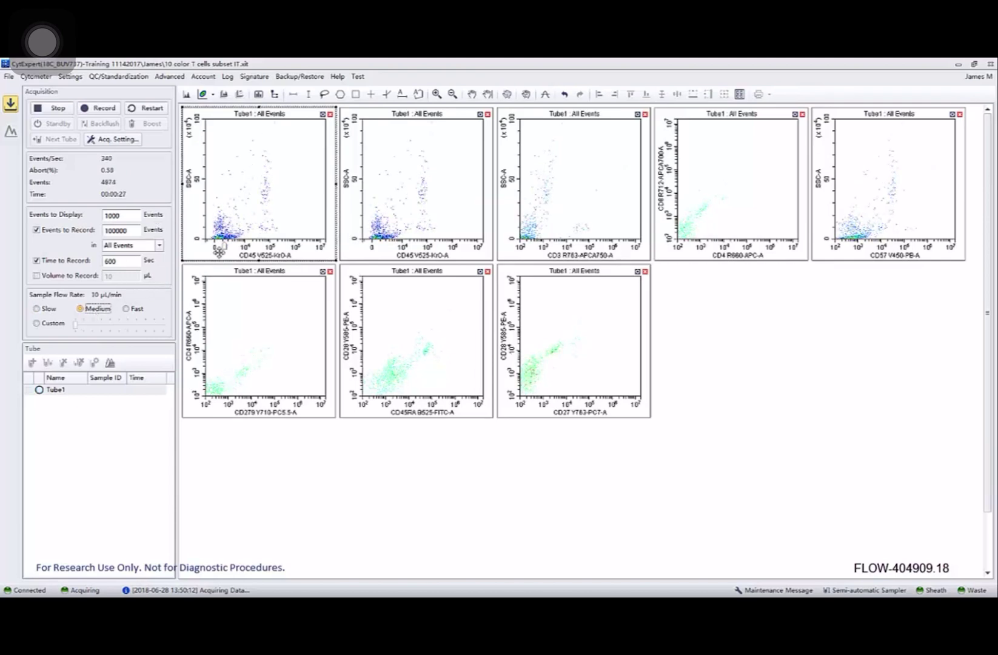
left_click(545, 95)
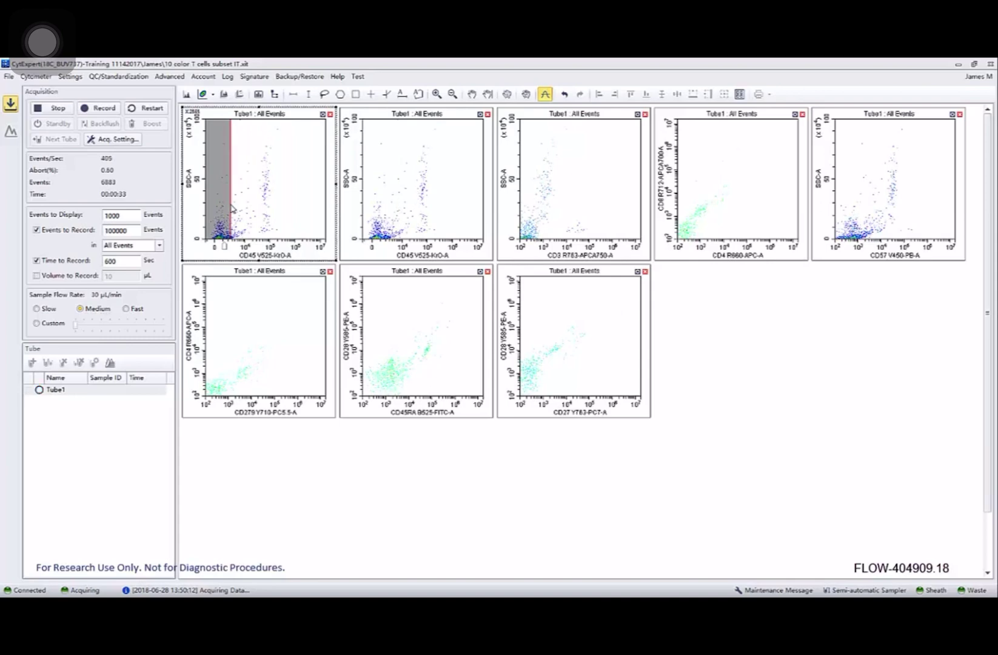
left_click(231, 208)
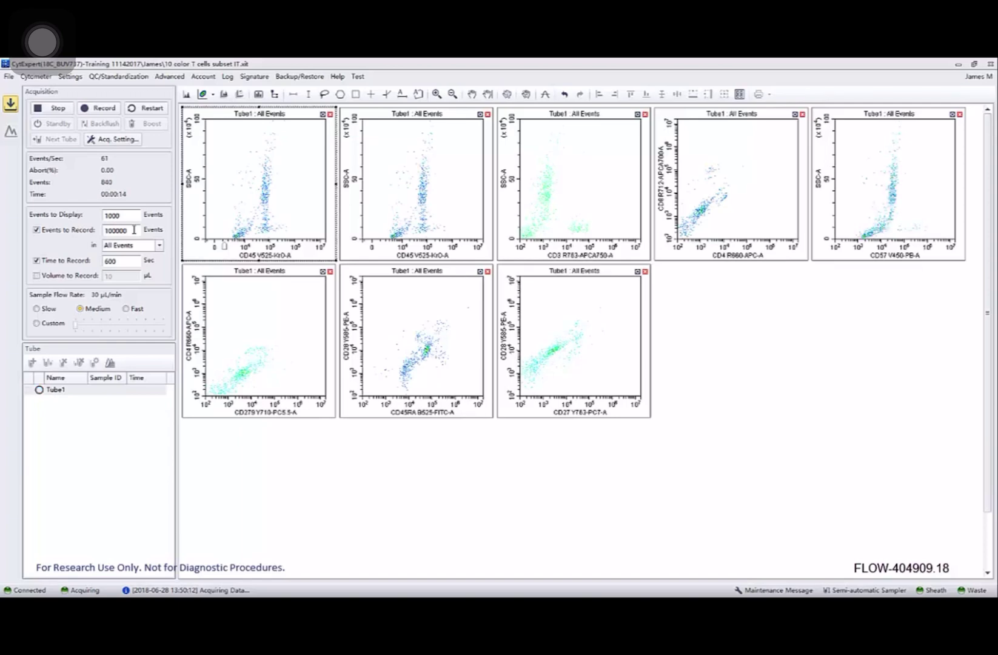
left_click(54, 110)
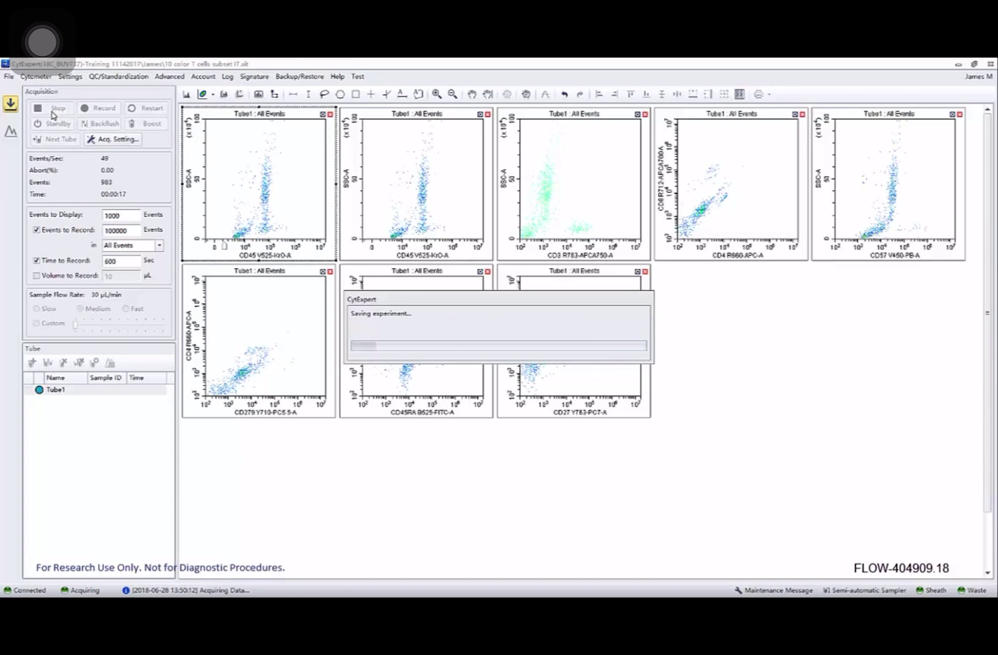
Step: Draw a rectangular P1 gate around the CD45-bright events on the CD45 plot
right_click(306, 154)
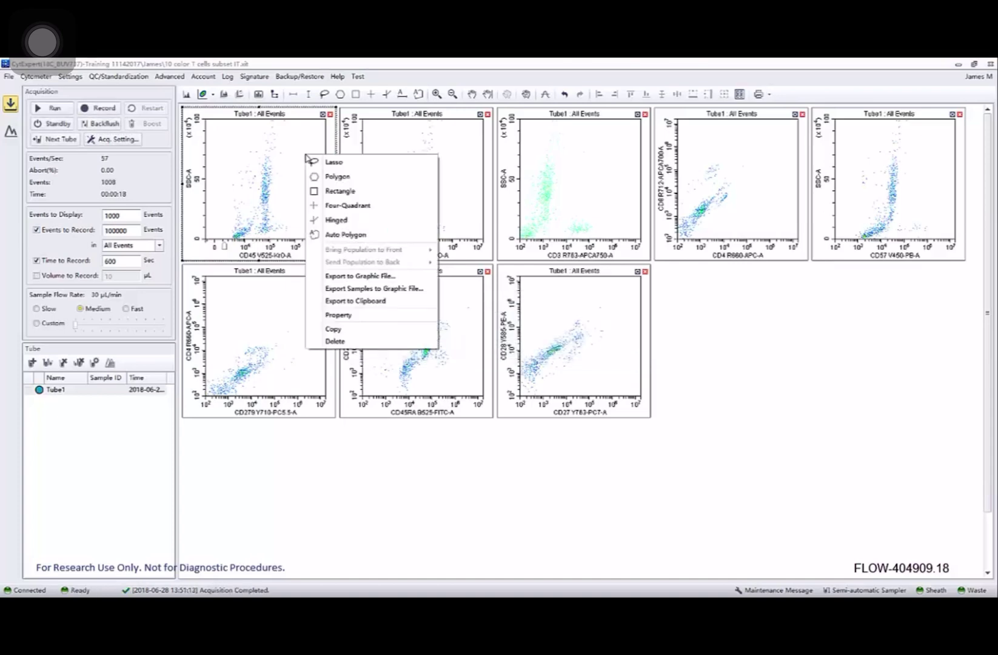
left_click(320, 191)
mouse_move(296, 131)
left_mouse_down()
mouse_move(288, 188)
mouse_move(263, 238)
mouse_move(251, 237)
left_mouse_up()
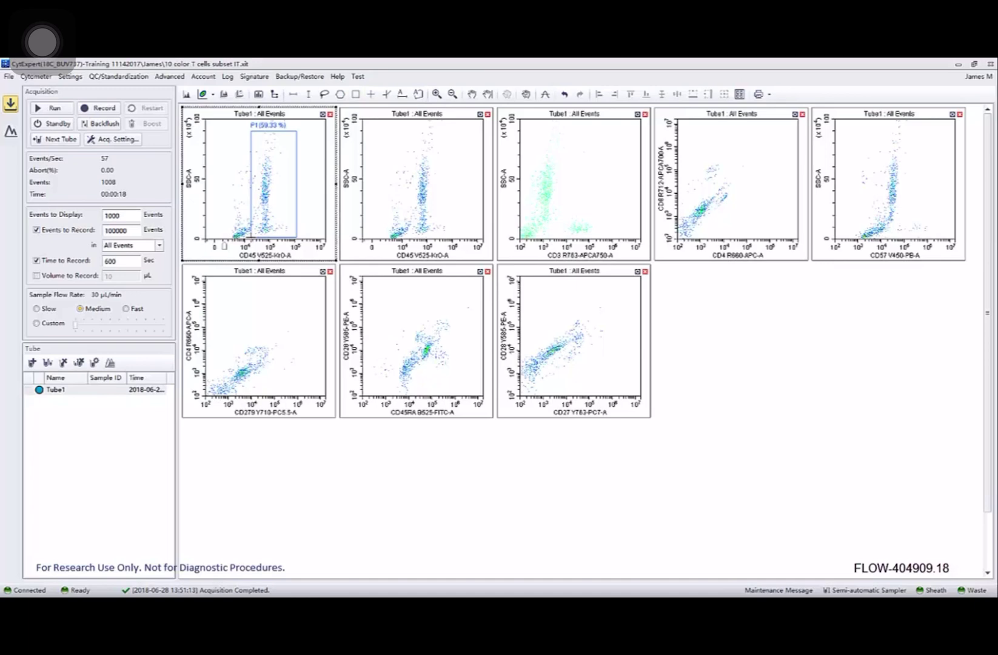
Step: Show P1 on the second plot, rescale its CD45 axis, and gate the low-SSC cluster as P2
left_click(426, 115)
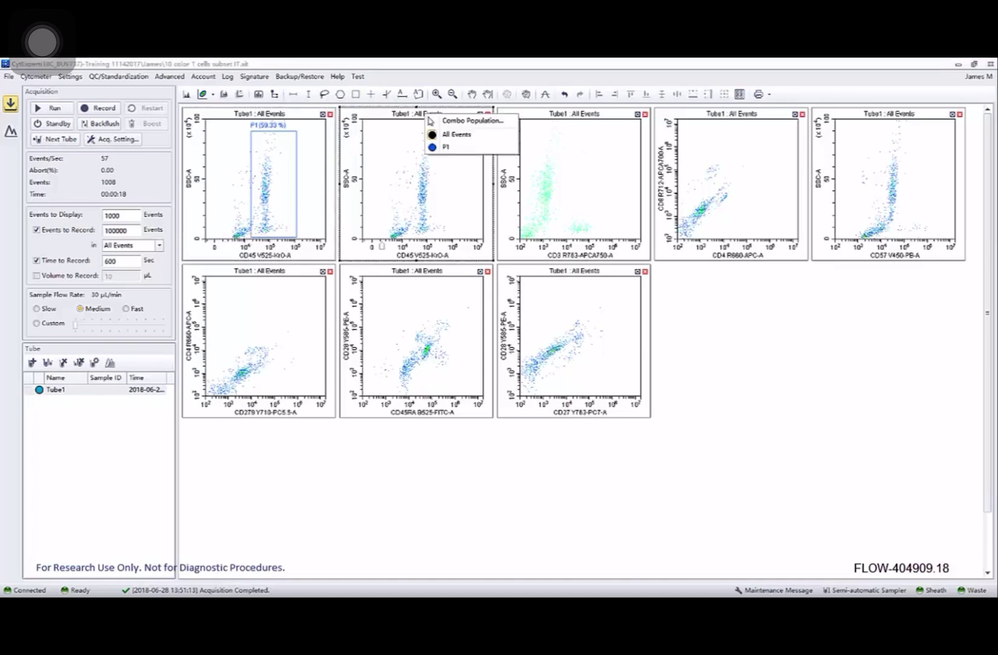
left_click(442, 147)
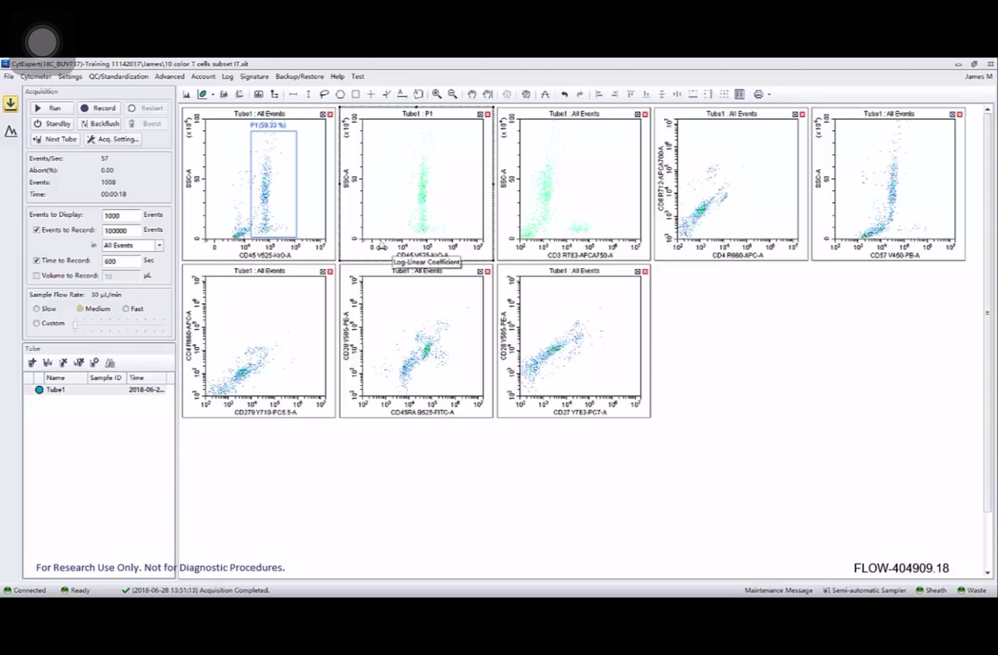
left_click_drag(382, 246, 388, 246)
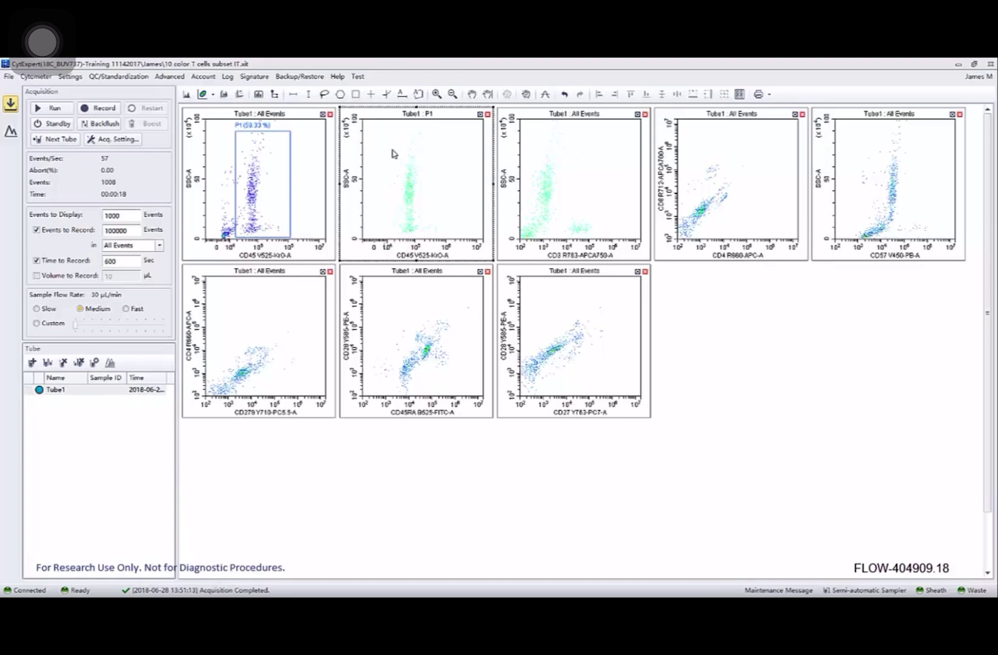
left_click(356, 95)
mouse_move(394, 220)
left_mouse_down()
mouse_move(421, 237)
mouse_move(396, 206)
left_mouse_up()
right_click(410, 229)
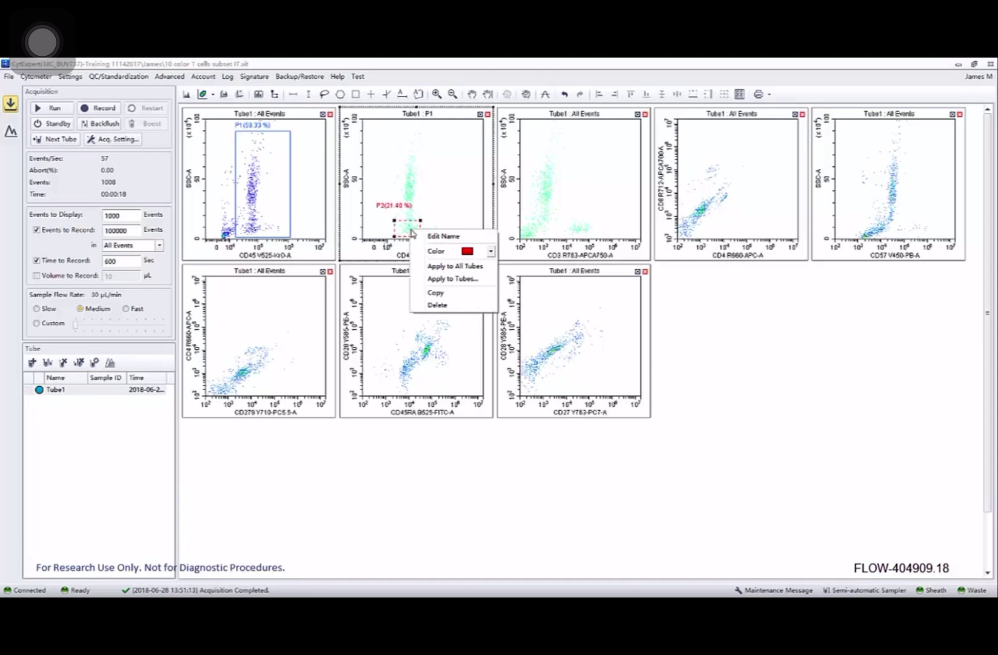
left_click(524, 134)
Step: Show P2 on the CD3 plot and draw a P3 gate around the CD3-positive events
left_click(532, 135)
left_click(579, 115)
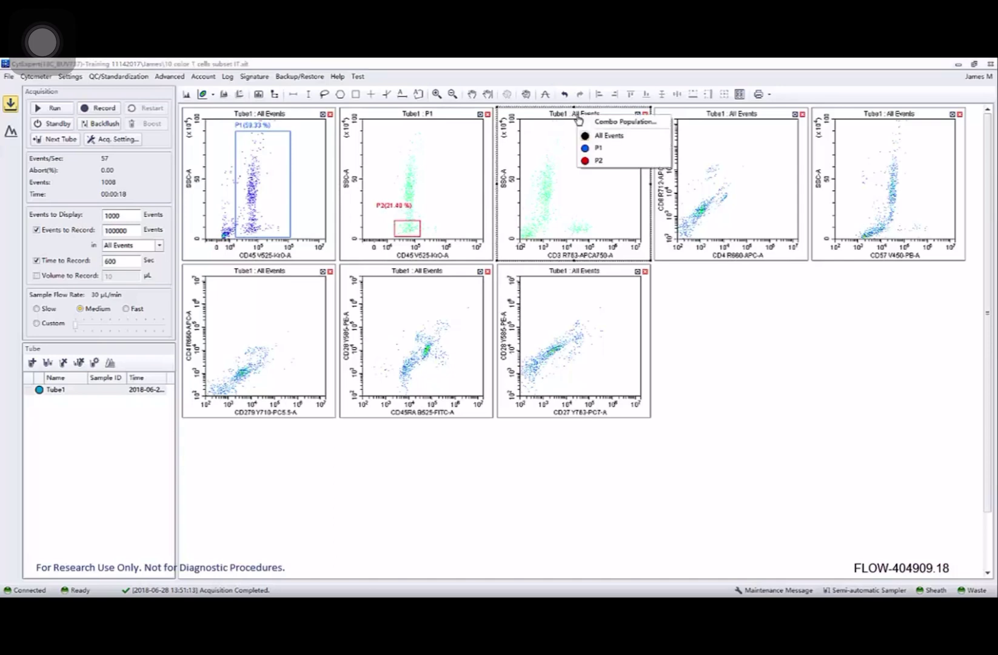
left_click(593, 162)
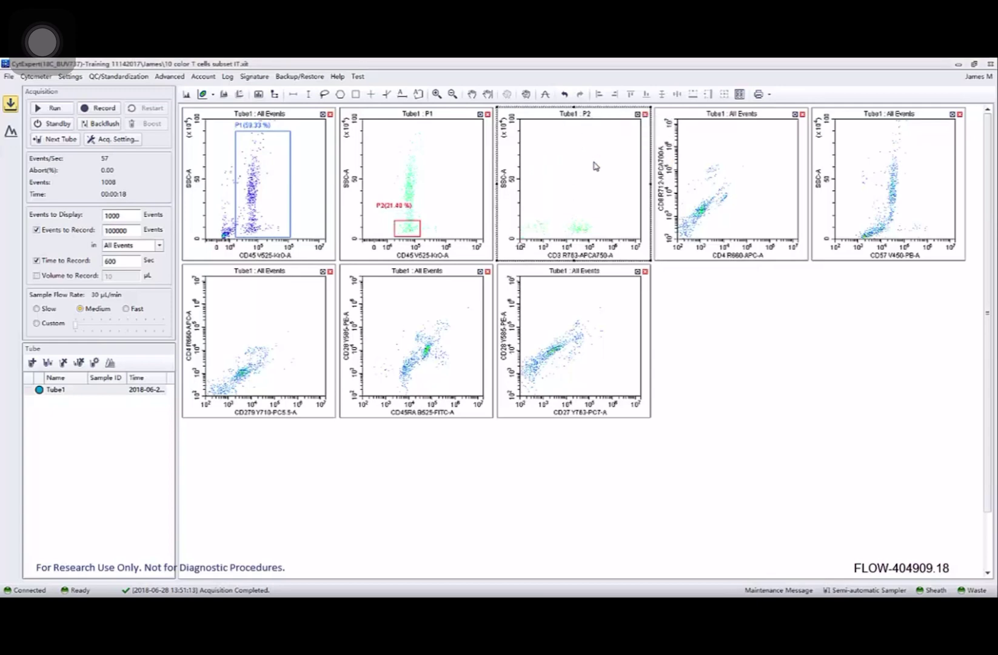
right_click(594, 166)
left_click(603, 198)
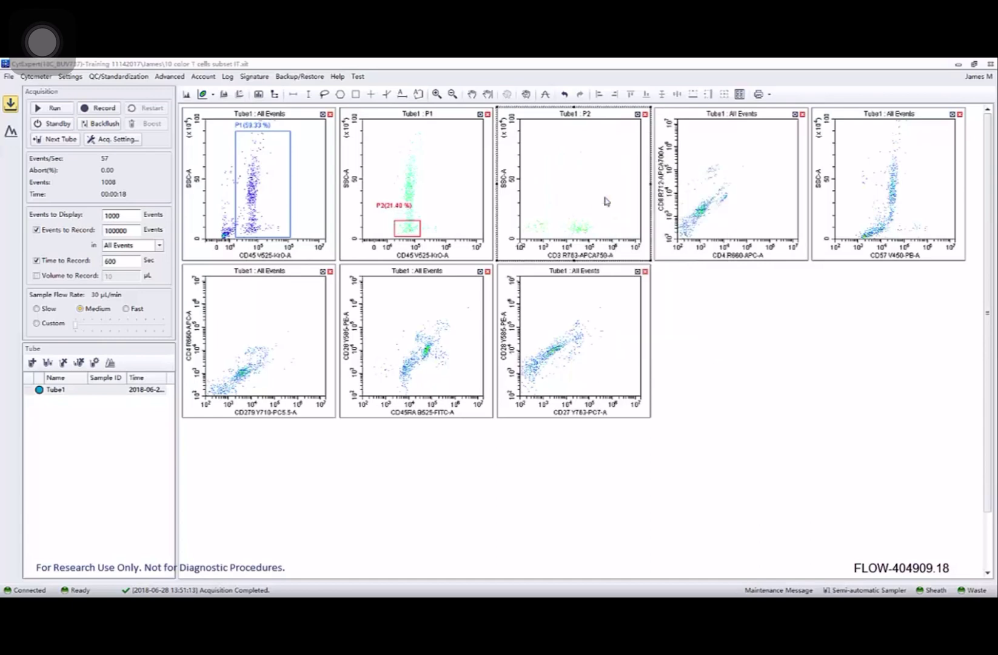
left_click_drag(605, 209, 558, 237)
left_click(578, 205)
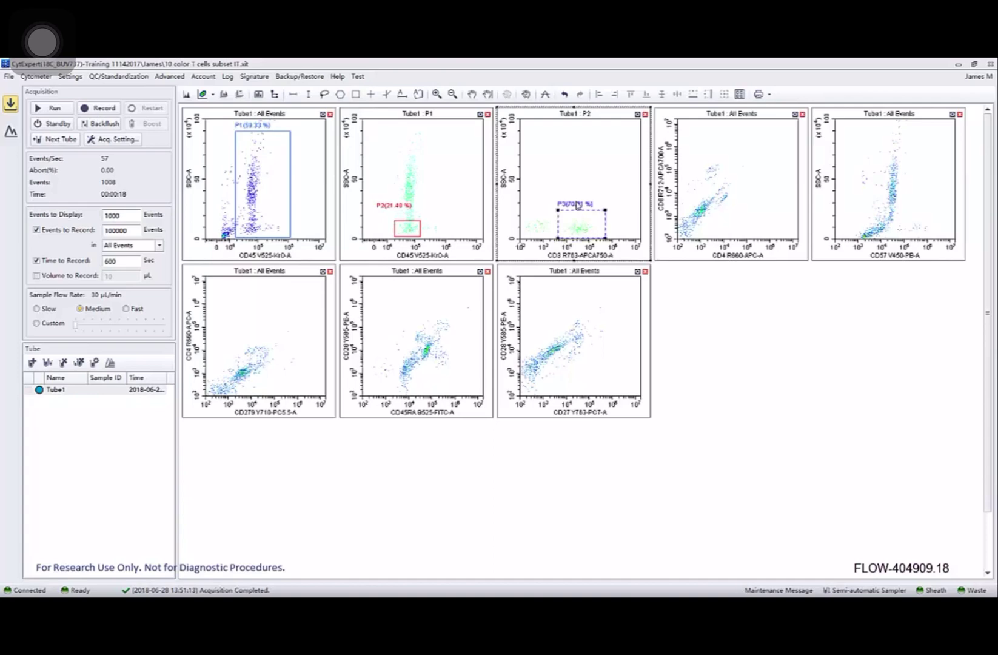
left_click_drag(577, 207, 579, 204)
Step: Display only P3 events on the CD4 versus CD8 plot
right_click(579, 203)
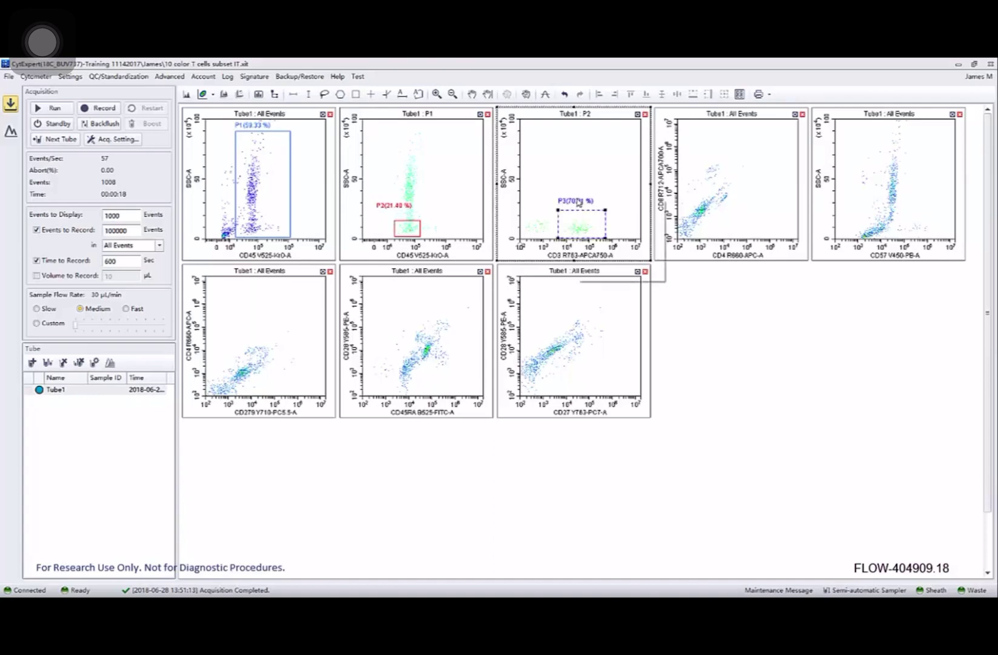
left_click(582, 187)
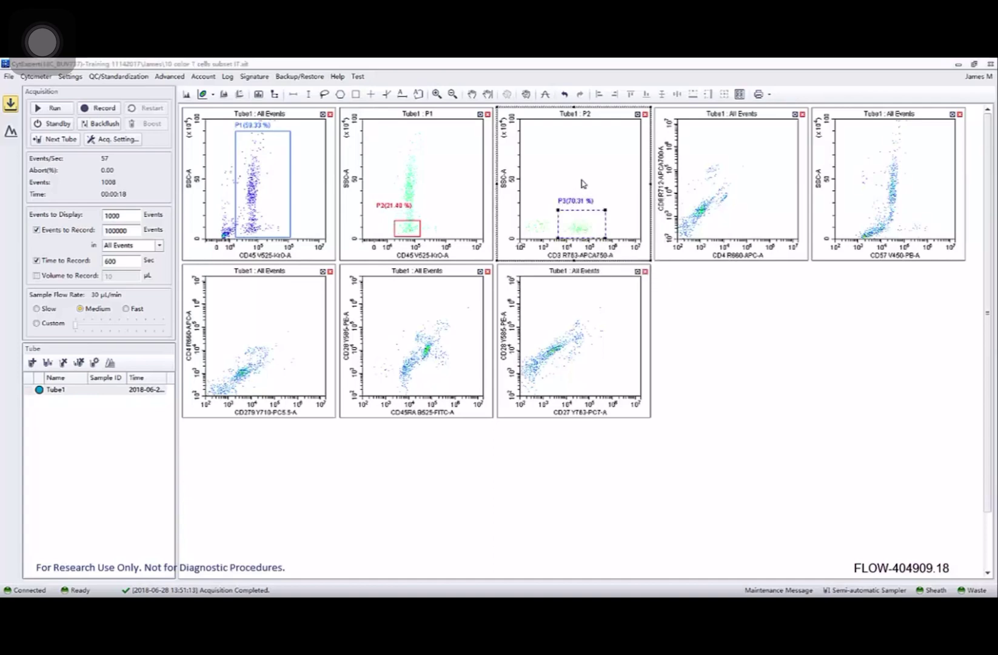
left_click(740, 119)
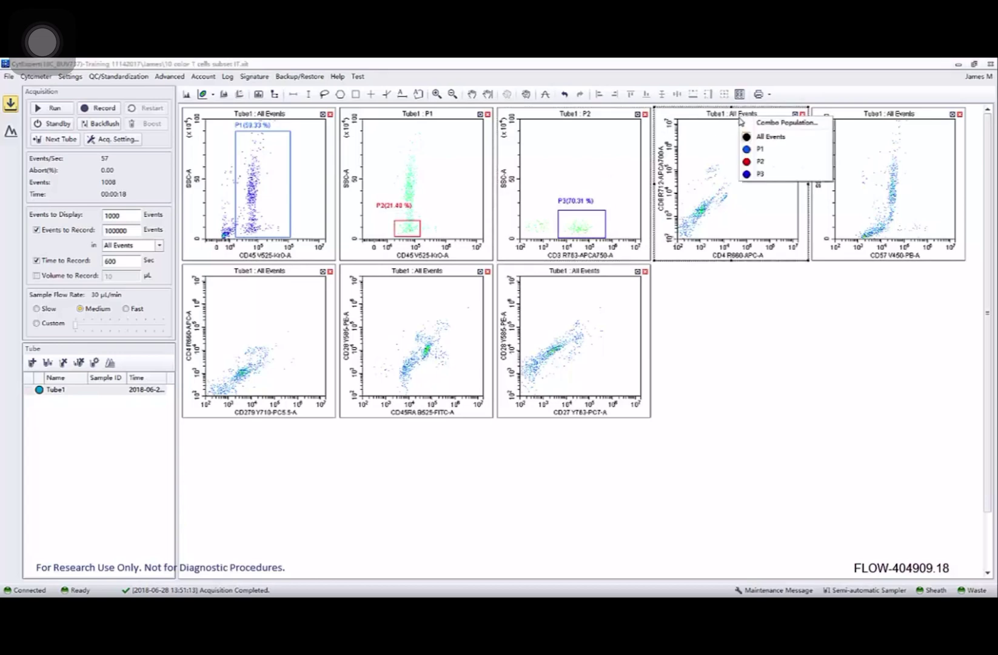
left_click(752, 174)
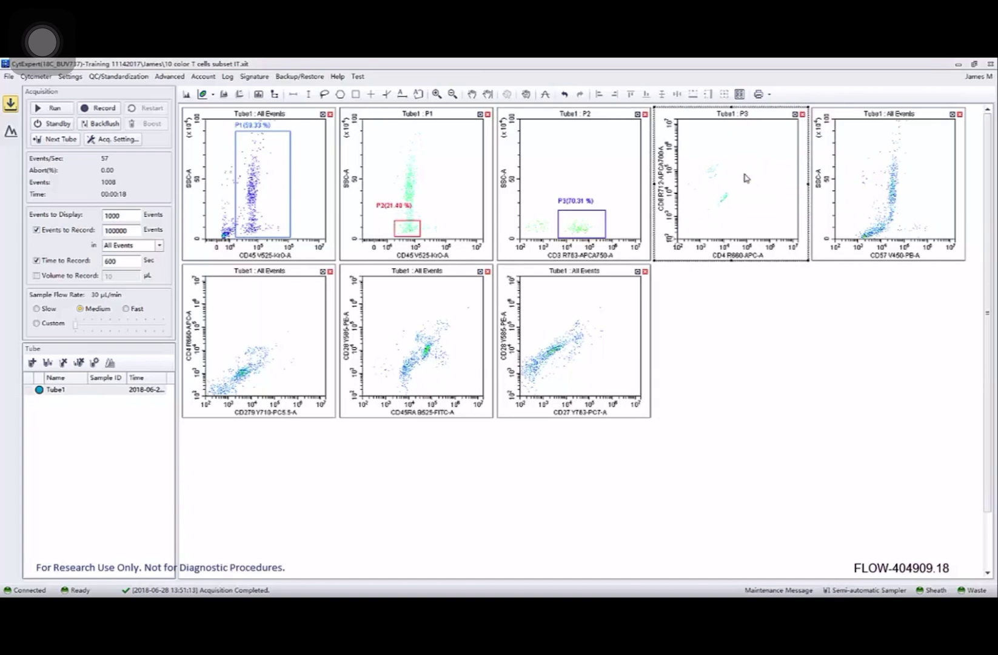
Step: Import the '10 Color T cell subset' library compensation into Tube1, converted to current gains
left_click(110, 362)
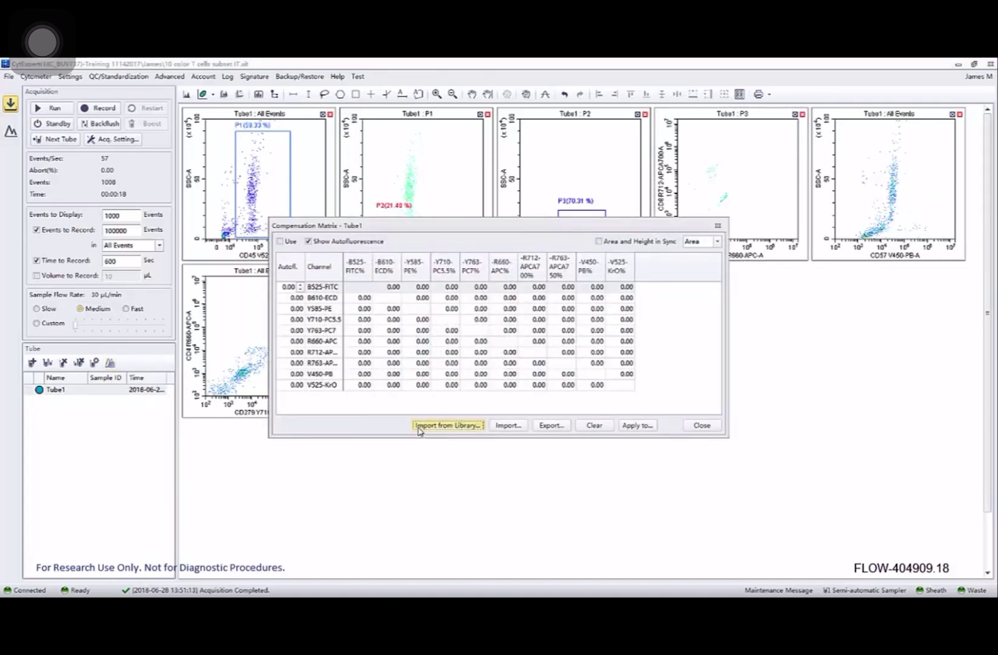
left_click(418, 428)
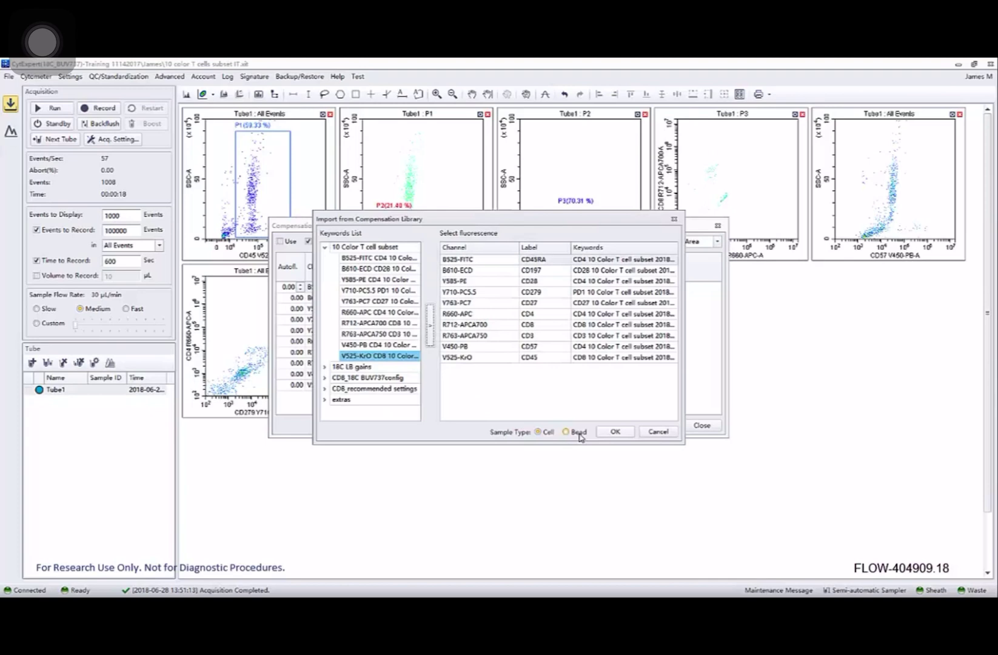
left_click(614, 431)
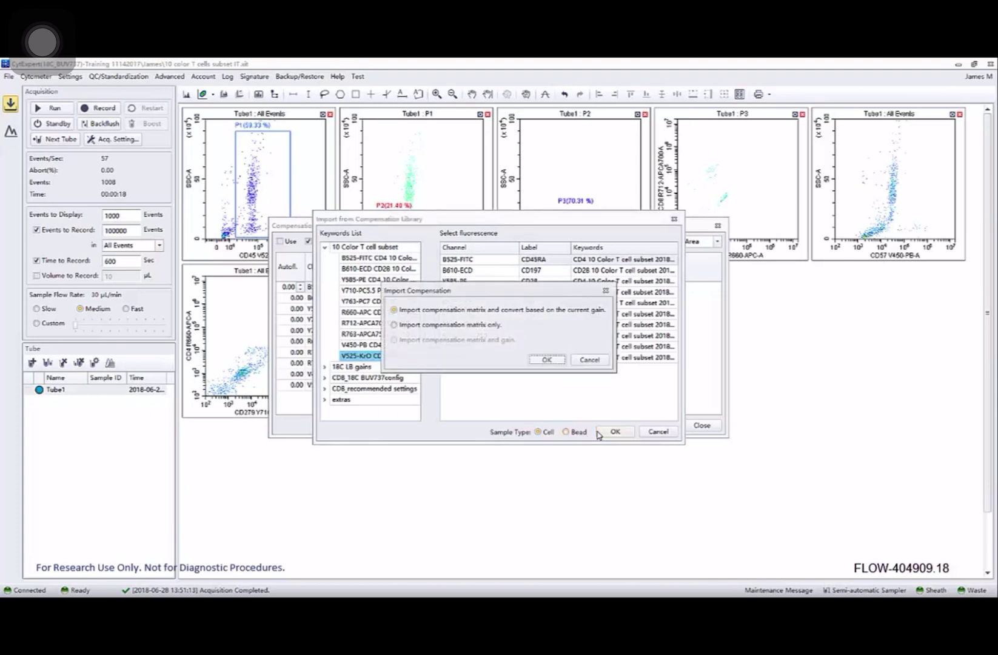
left_click(547, 360)
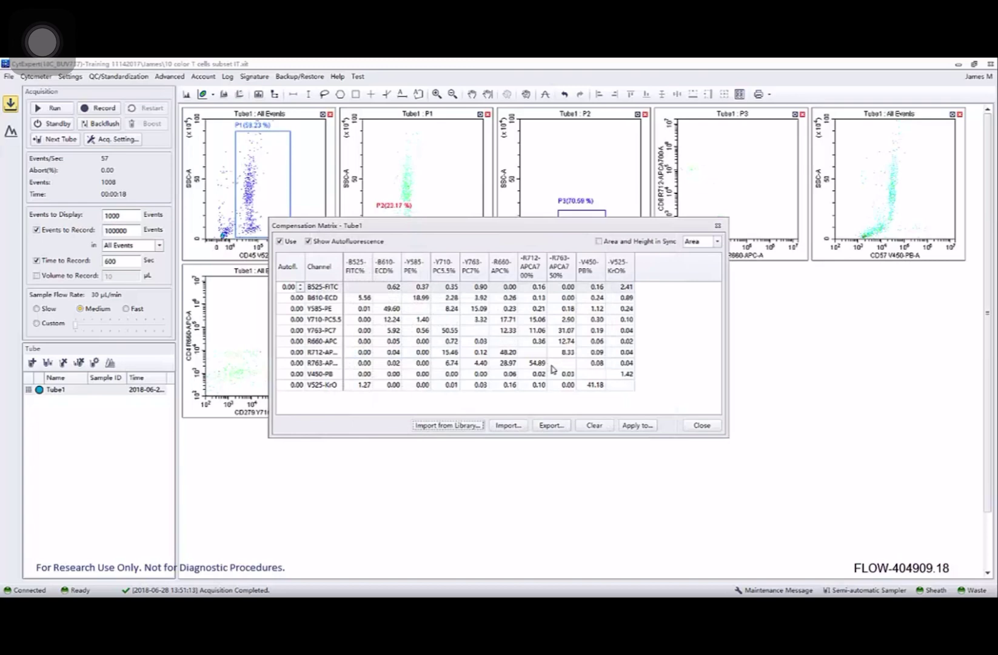
left_click(694, 426)
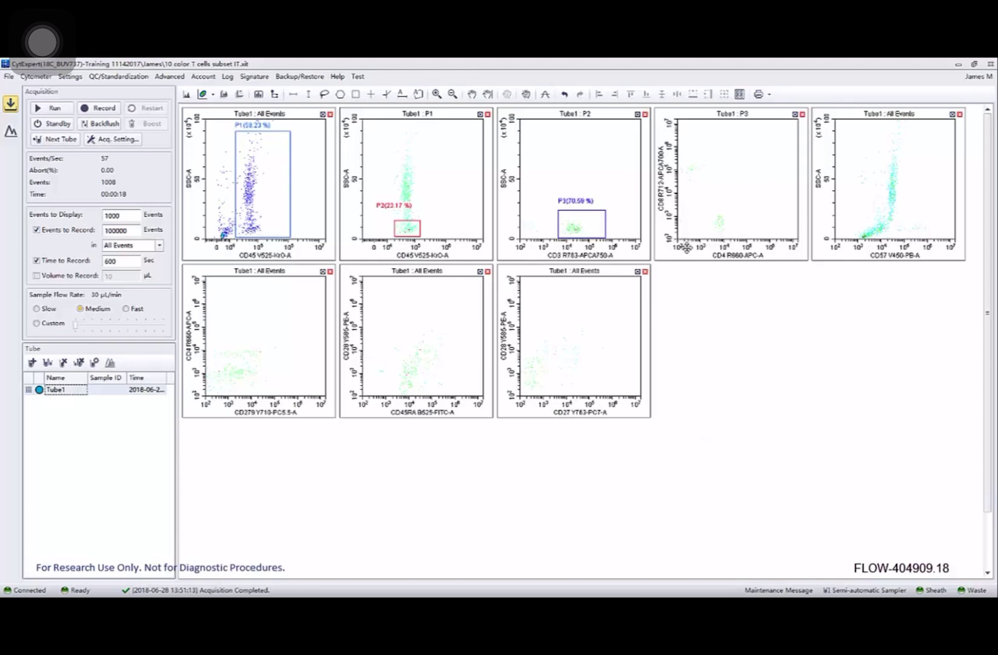
Step: Rescale the P3 plot's axes and draw a P4 gate around the CD4-positive cluster
left_click(686, 247)
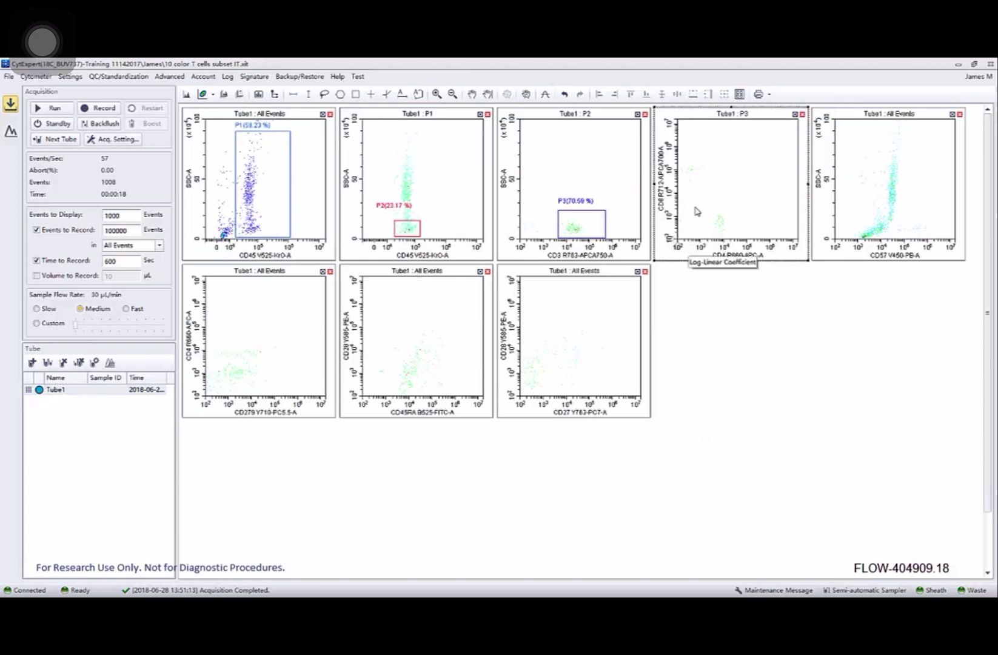
mouse_move(679, 248)
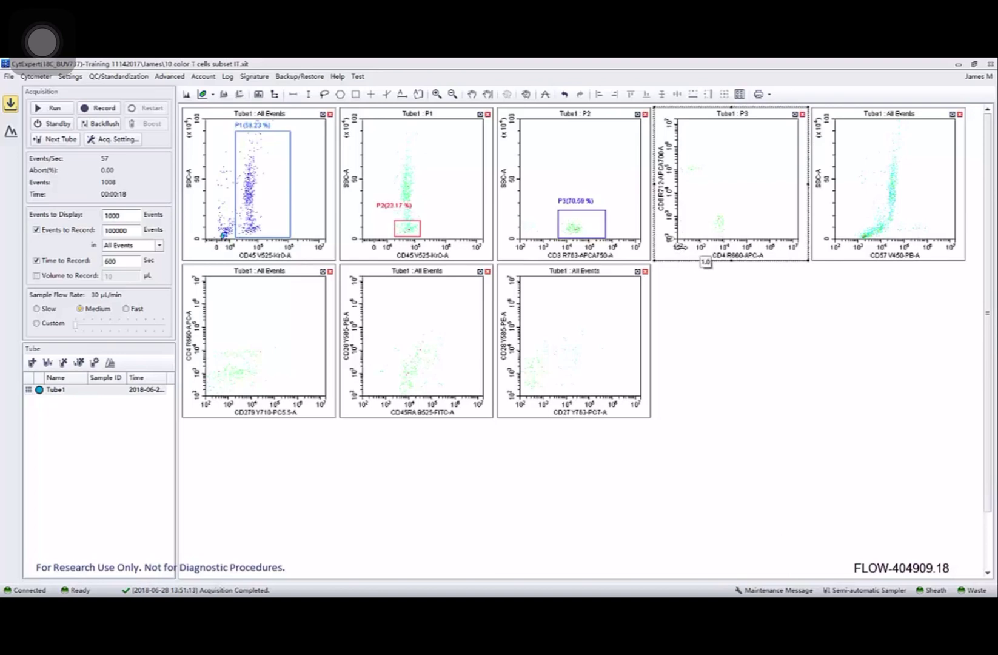
left_click_drag(679, 247, 695, 247)
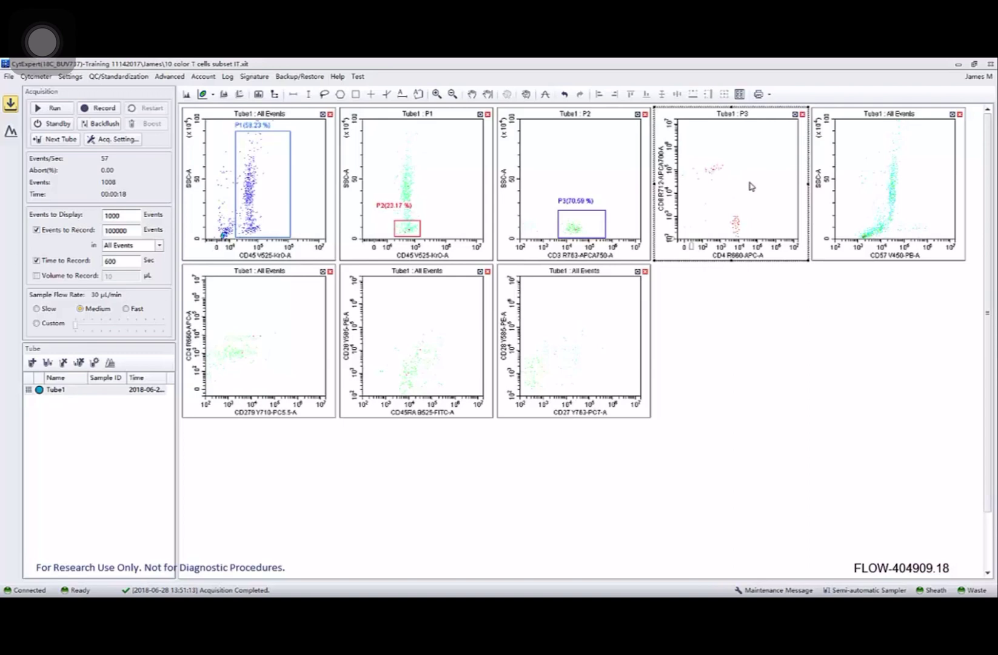
mouse_move(670, 231)
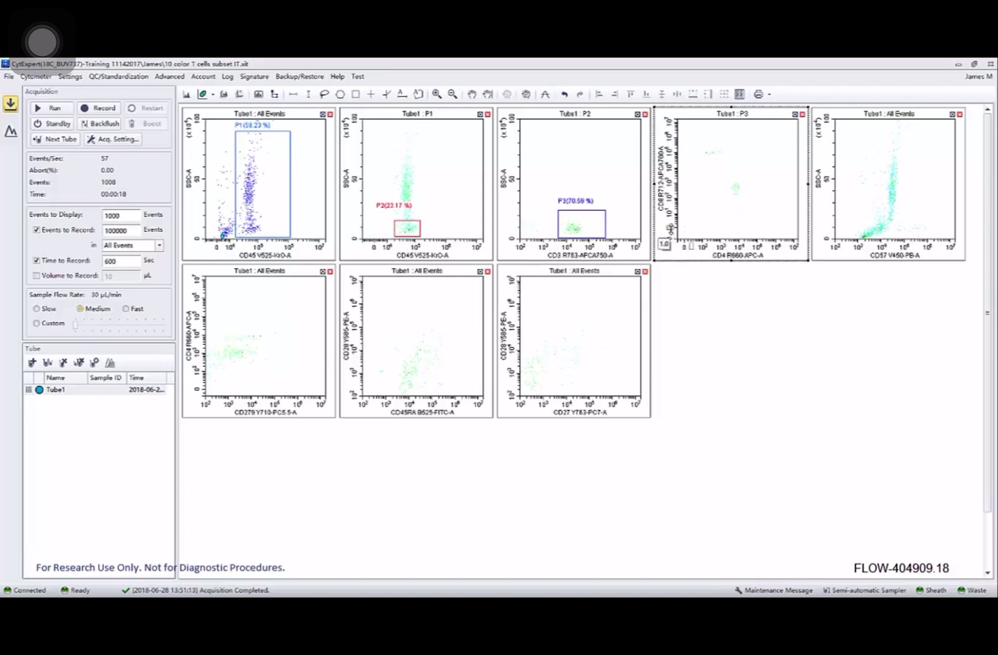
left_click_drag(671, 228, 669, 217)
right_click(750, 211)
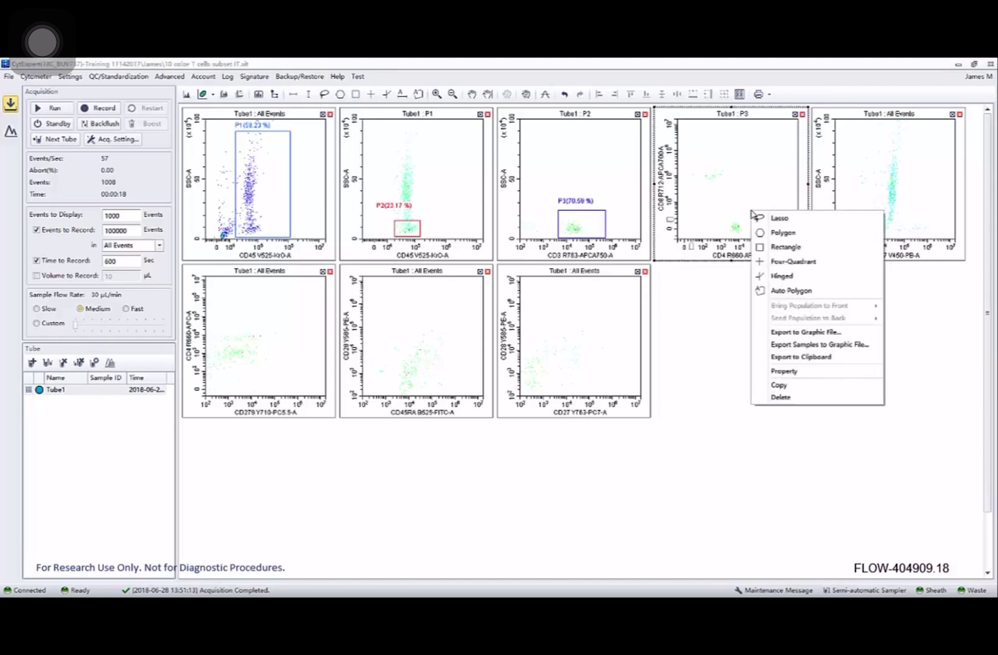
left_click(763, 248)
left_click_drag(747, 216, 720, 237)
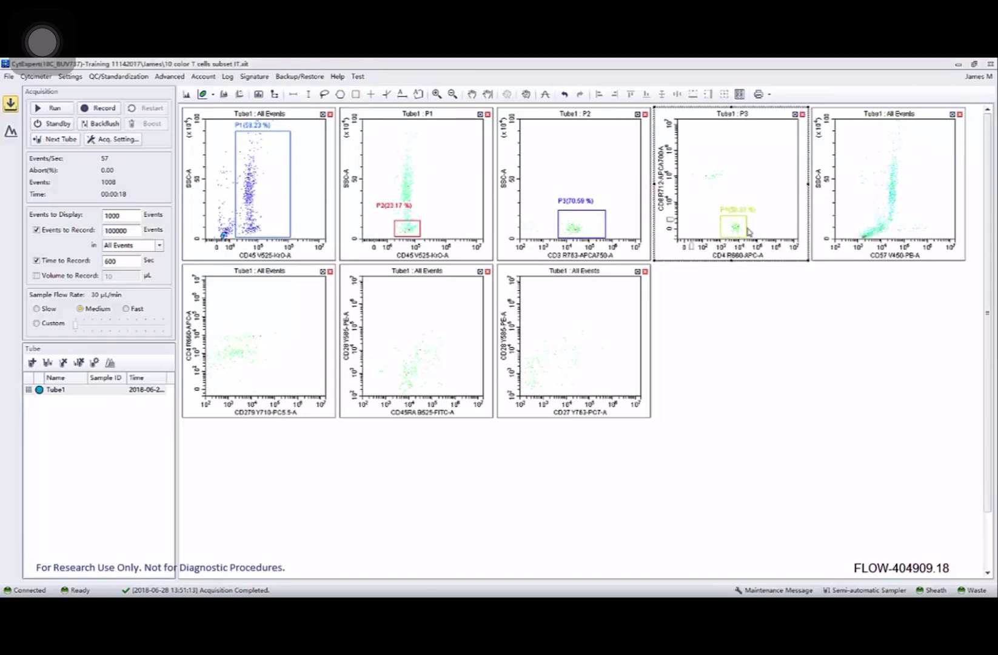
Step: Gate the CD57, CD279, CD45RA and CD27 plots on P4
left_click(875, 115)
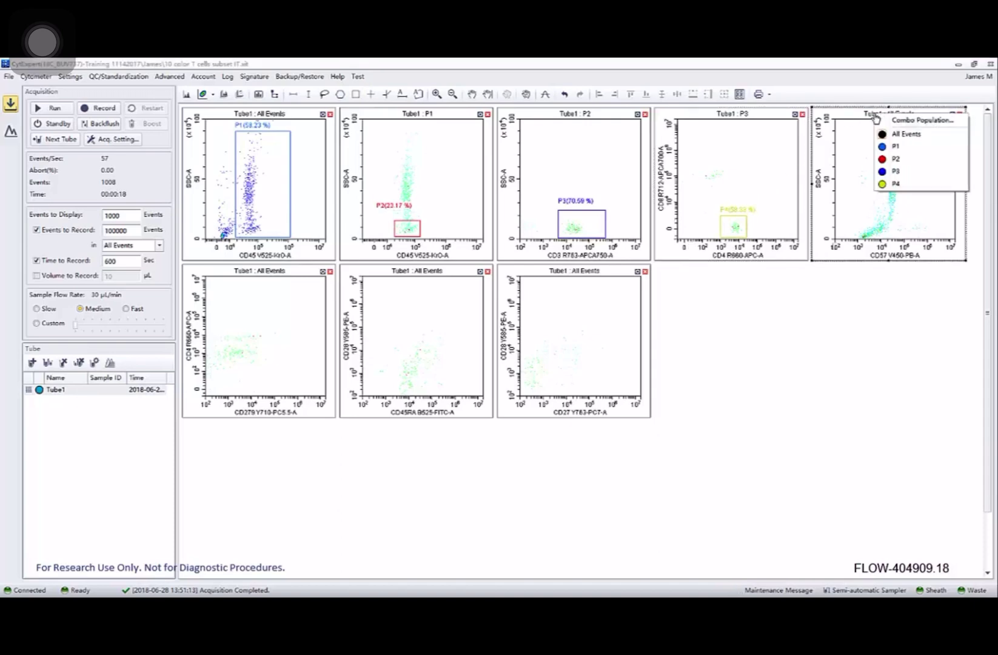
left_click(895, 184)
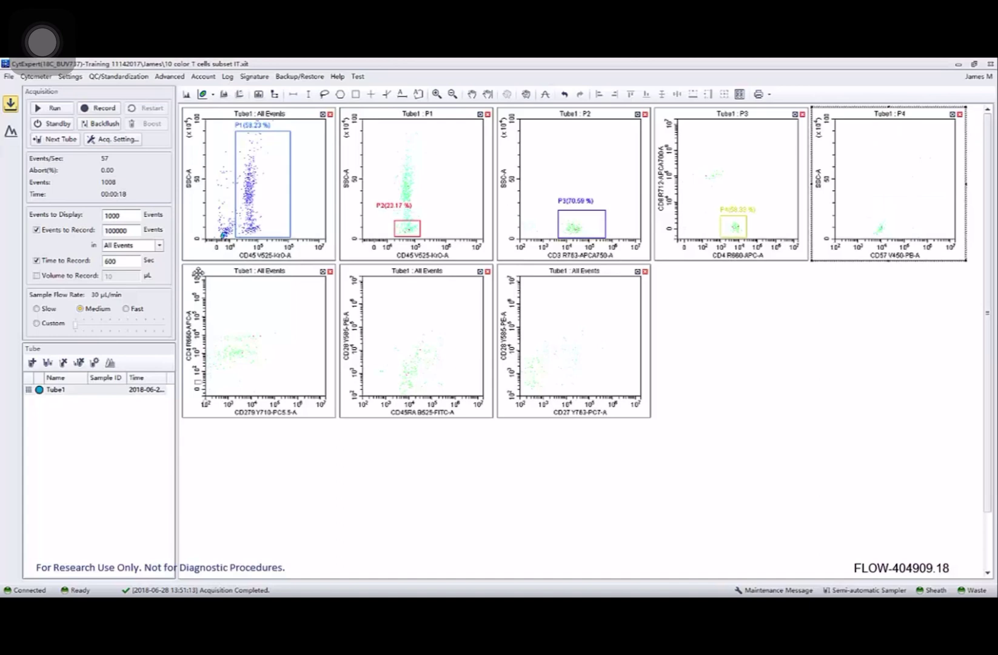
left_click(200, 275)
left_click(377, 270, "ctrl")
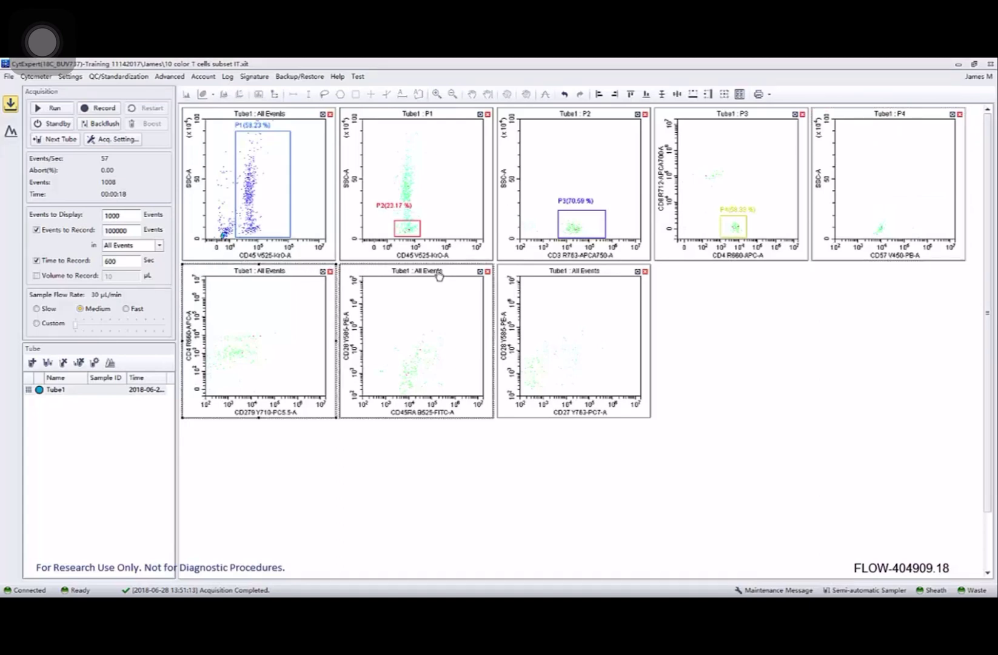
left_click(501, 269, "ctrl")
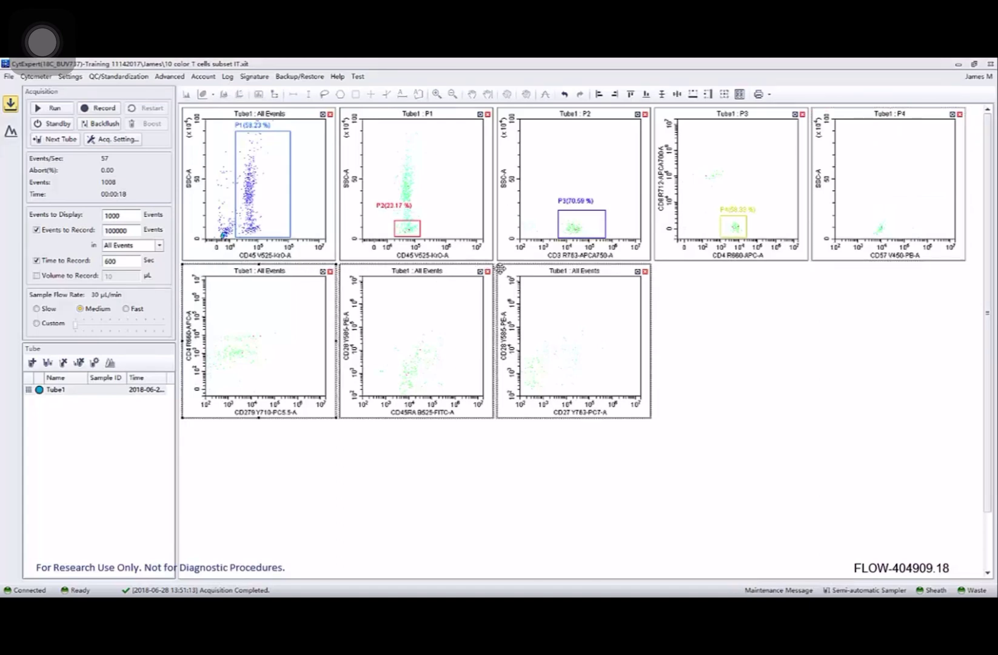
left_click(560, 272)
left_click(579, 341)
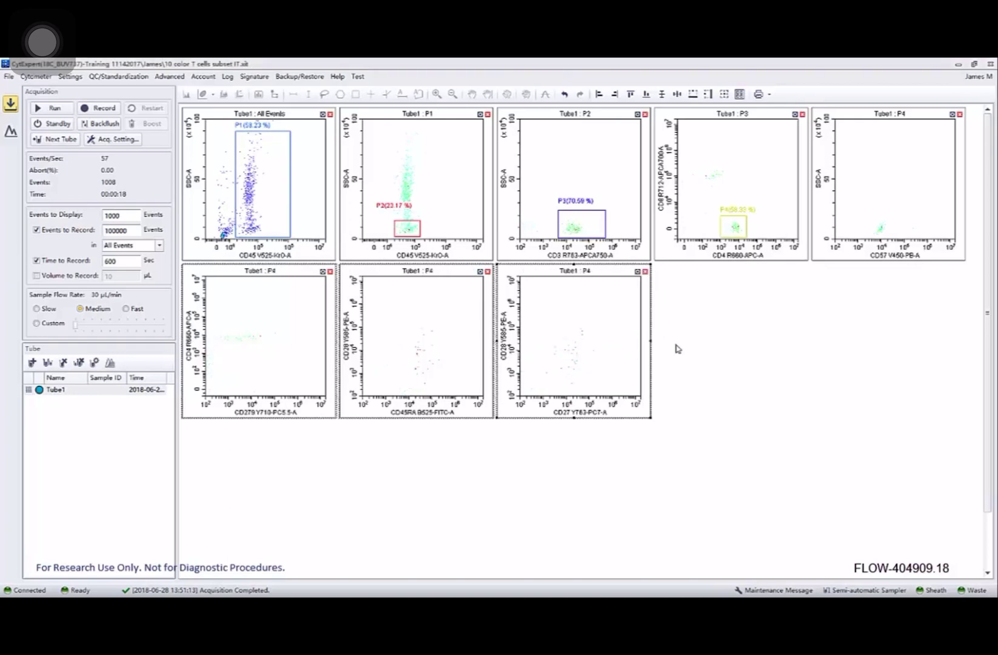
left_click(677, 348)
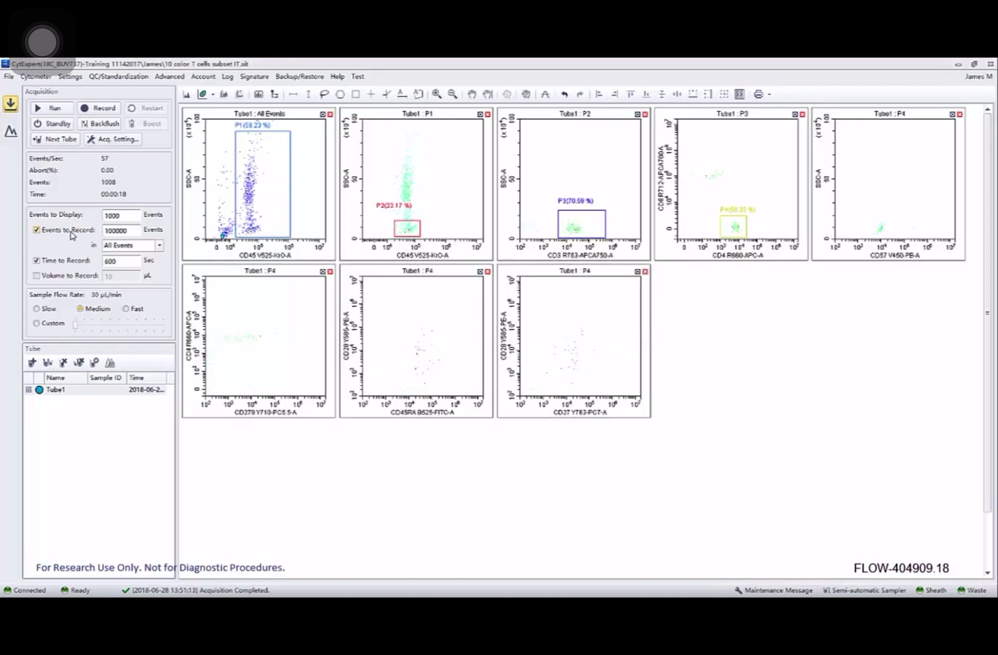
Step: Set Events to Display to 100000 and Events to Record to 10,000 in P2
left_click(127, 212)
type("000")
left_click(126, 229)
type("10,000")
left_click(159, 245)
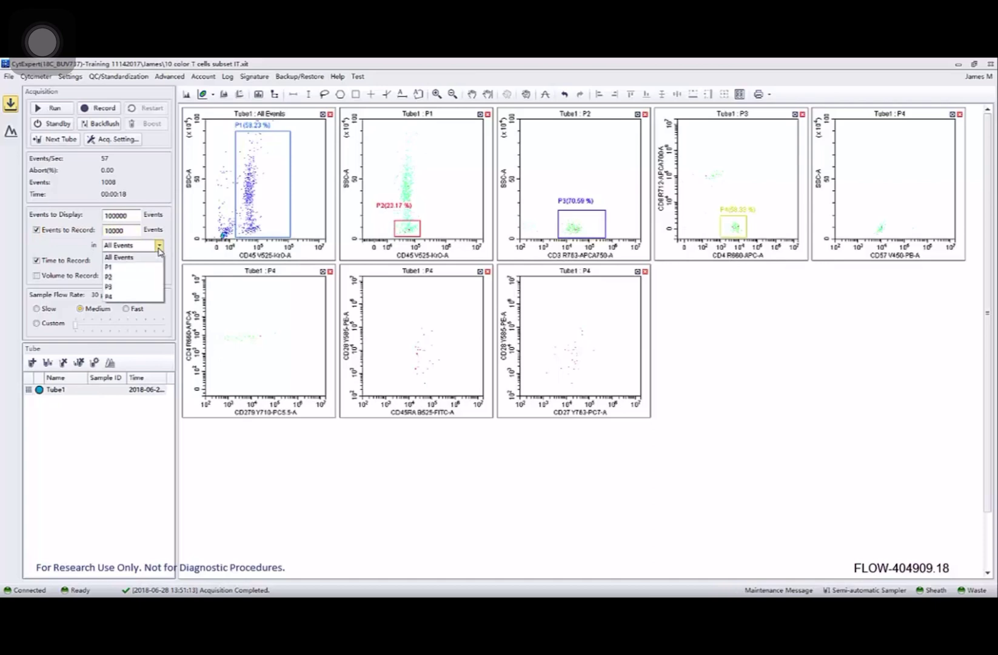
left_click(150, 277)
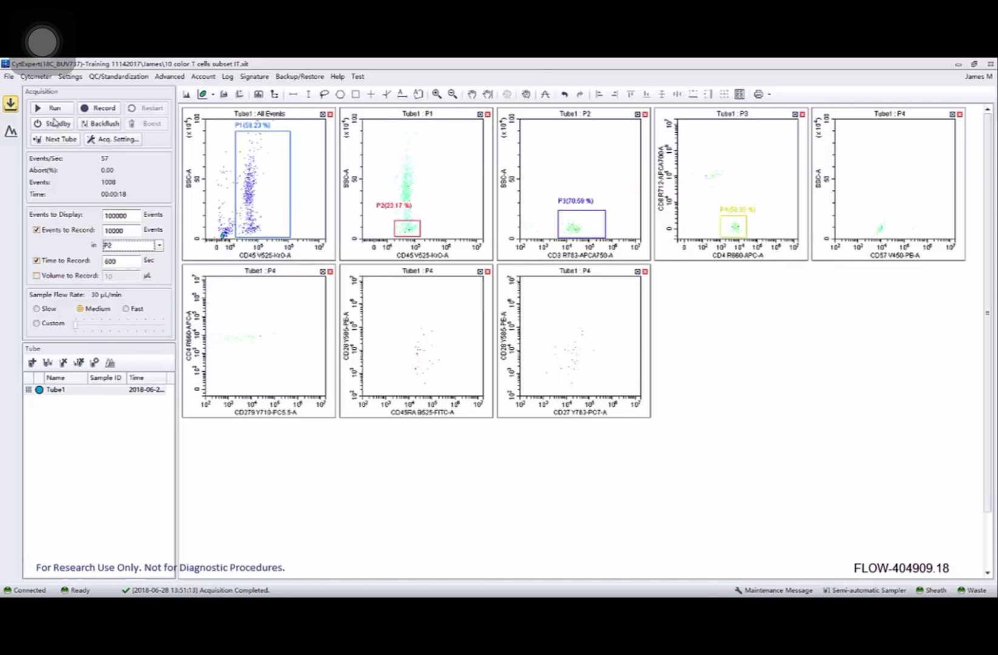
Step: Record the sample, overwriting Tube1's existing data
left_click(84, 108)
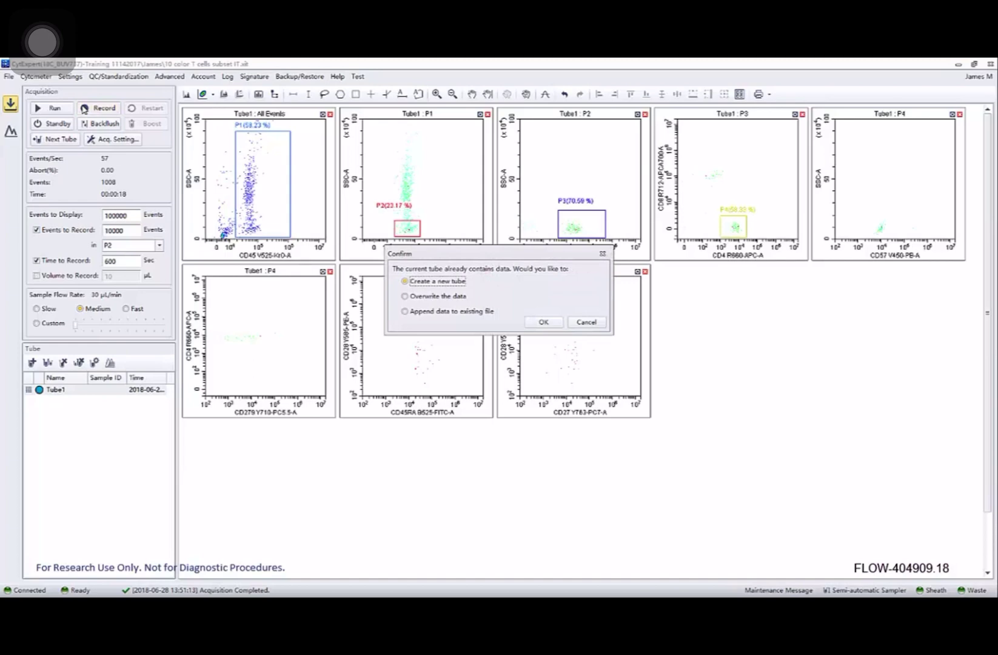
left_click(406, 297)
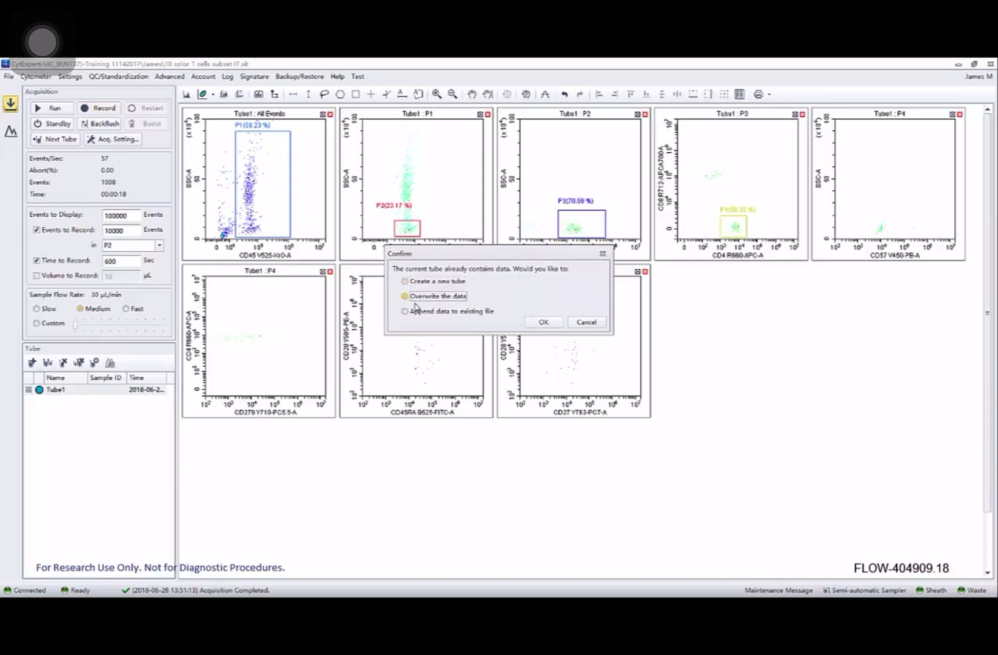
left_click(533, 324)
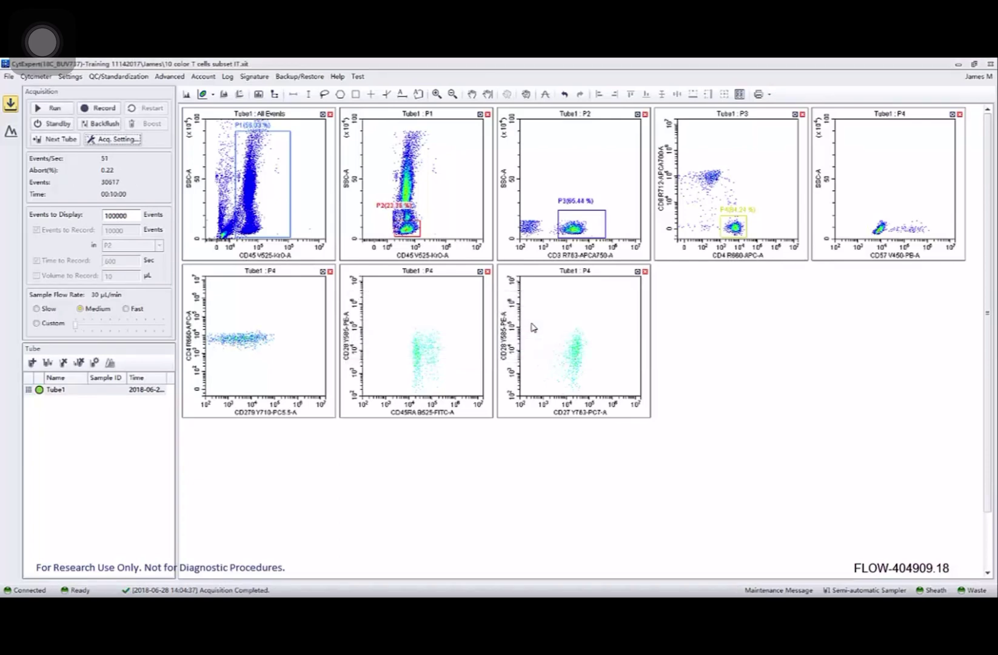
Step: Drag the x-axis scaling of the CD279 plot, then the CD45RA plot, to spread their P4 clusters
left_click(216, 415)
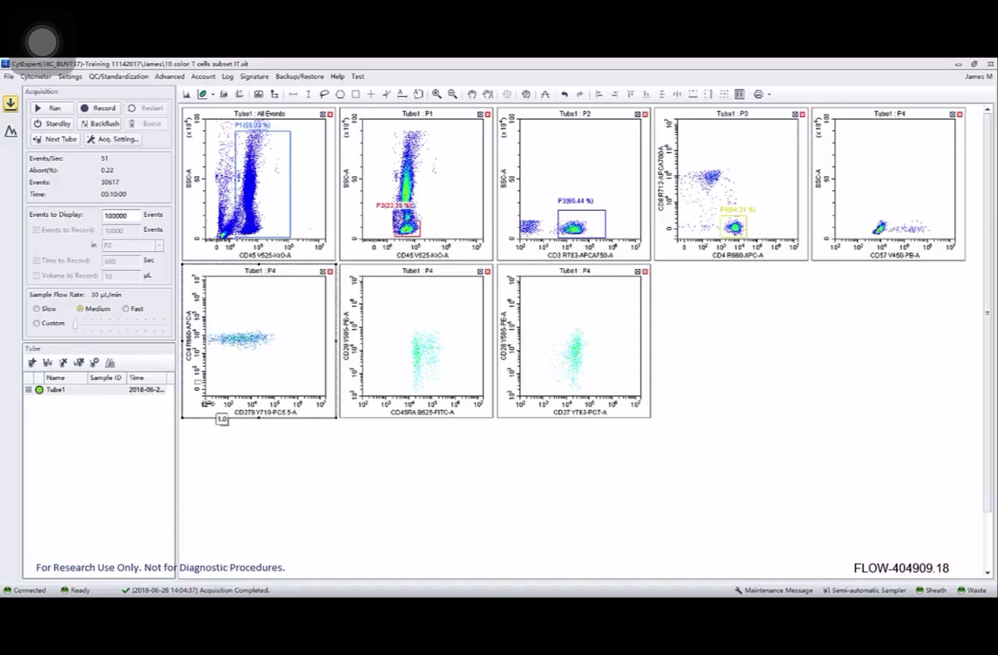
mouse_move(220, 417)
left_mouse_down()
mouse_move(215, 404)
mouse_move(230, 403)
left_mouse_up()
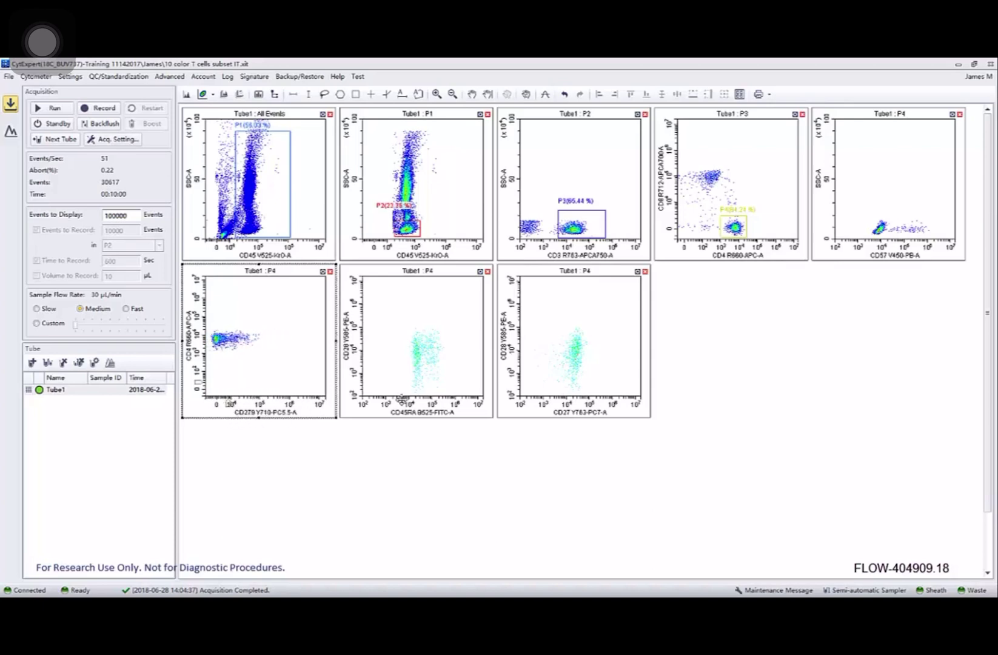
left_click(392, 413)
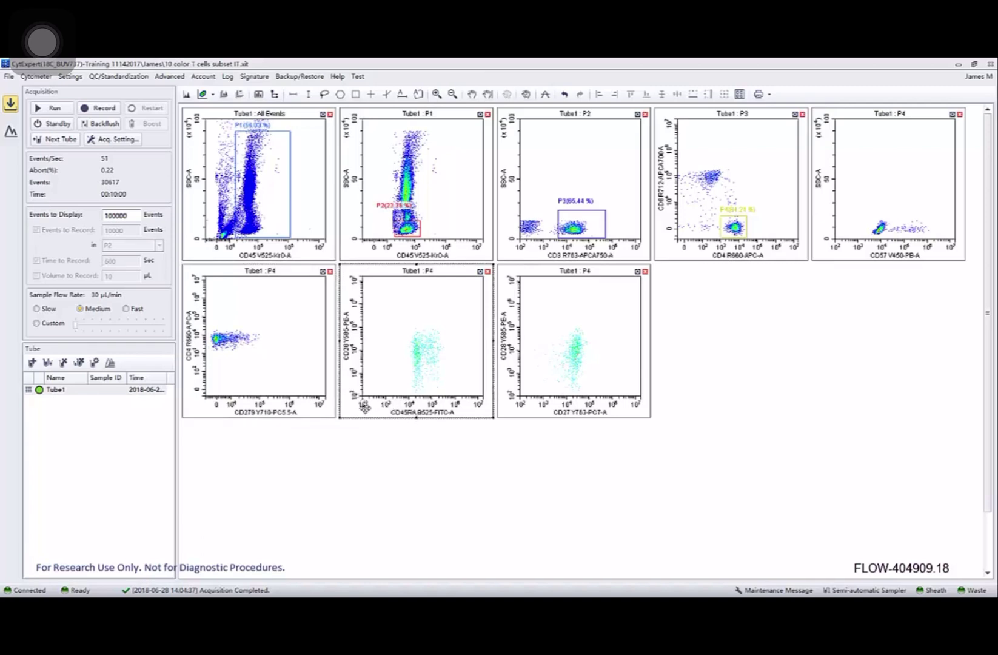
mouse_move(363, 404)
left_mouse_down()
mouse_move(395, 403)
mouse_move(357, 384)
left_mouse_up()
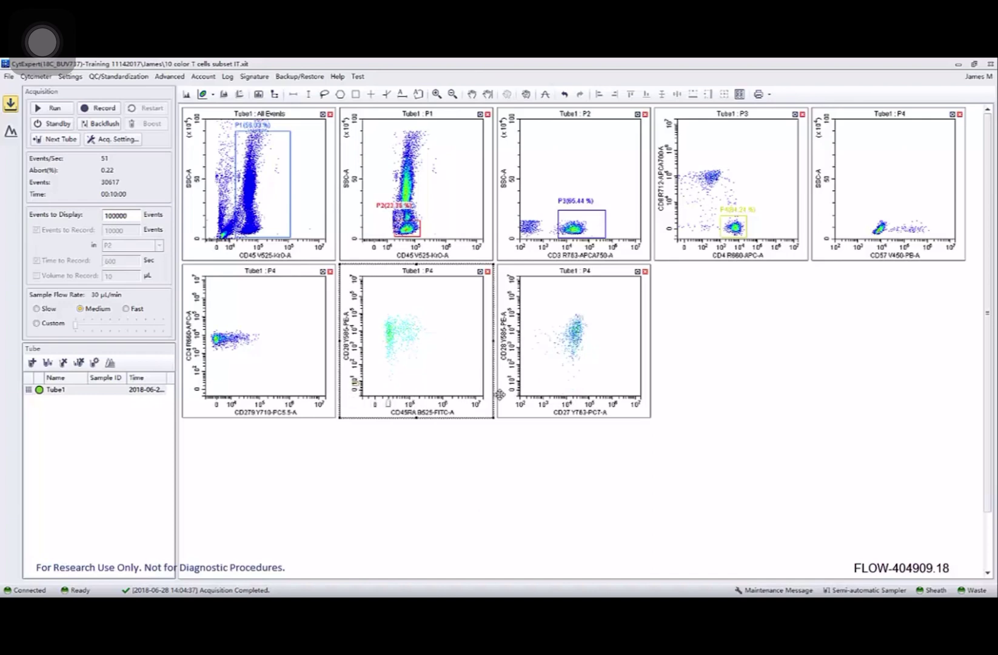
Step: Add a statistics table showing Operator and Median for every parameter, applied to All Tubes
left_click(258, 95)
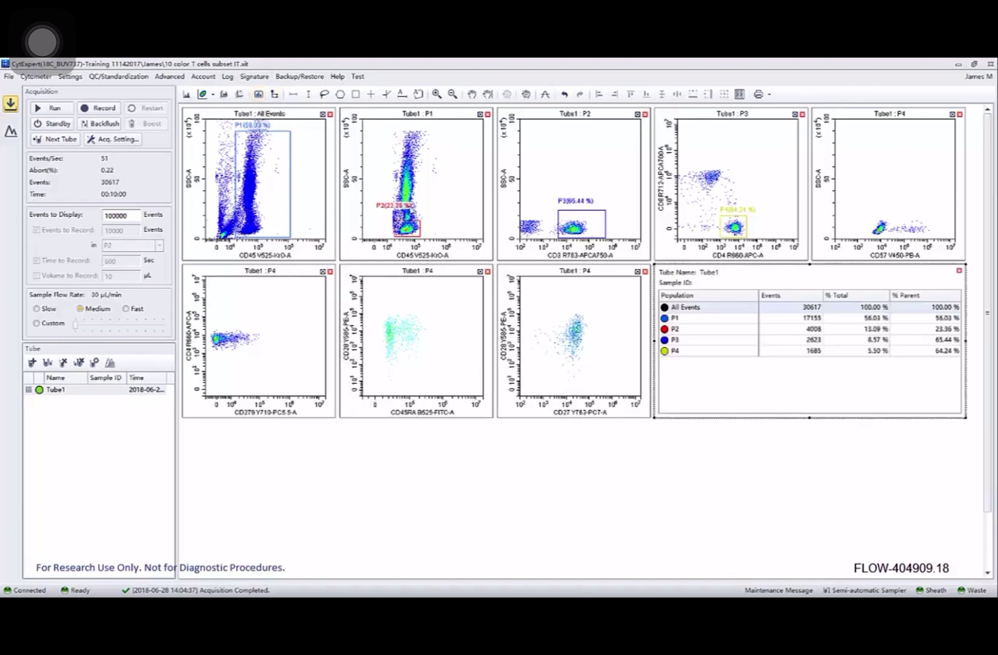
right_click(745, 278)
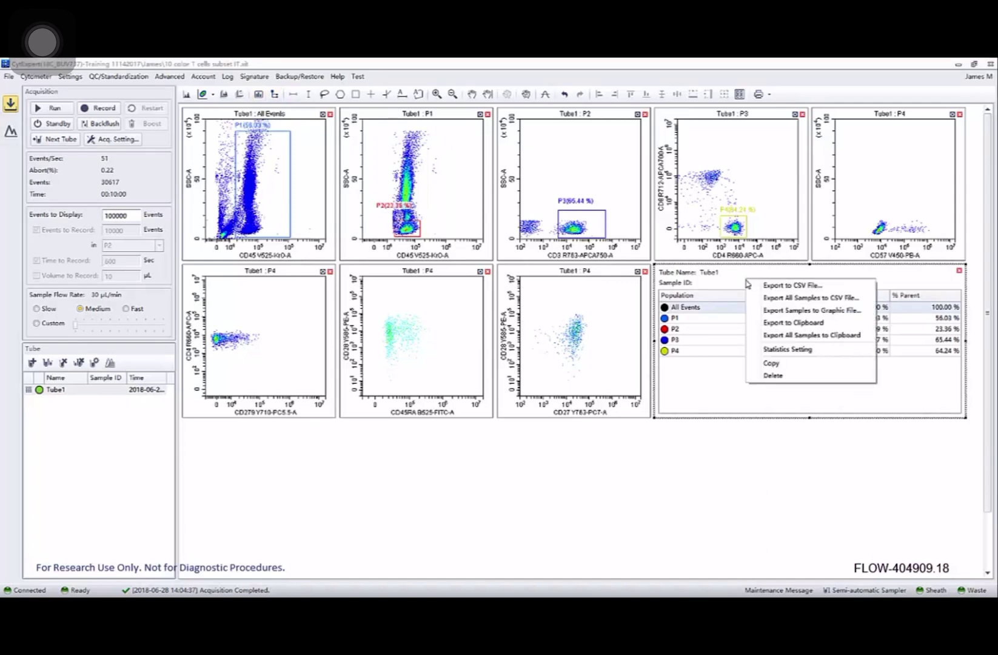
left_click(777, 351)
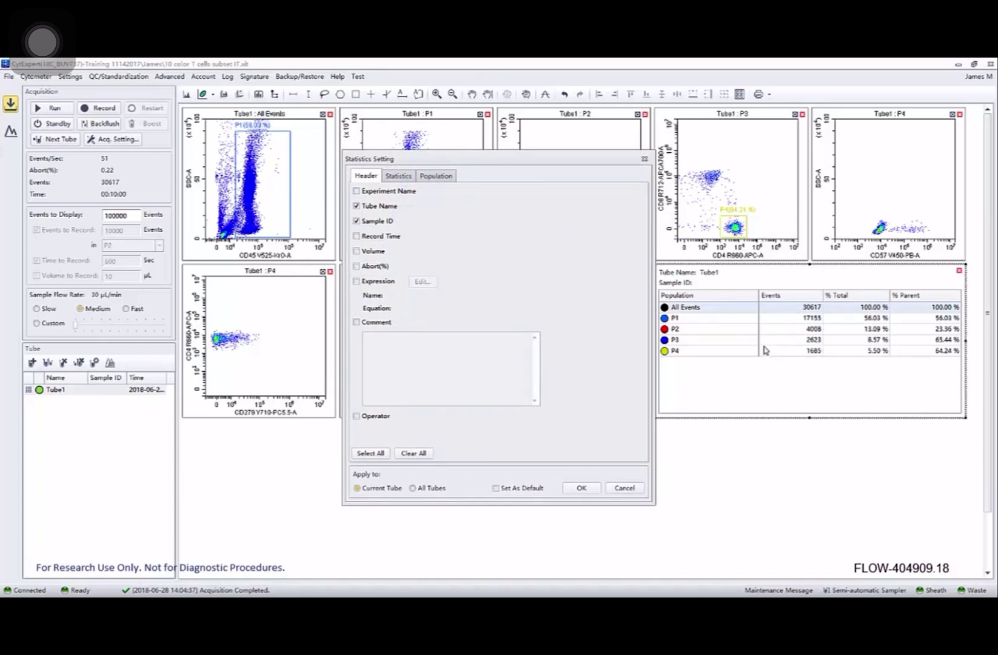
left_click(363, 418)
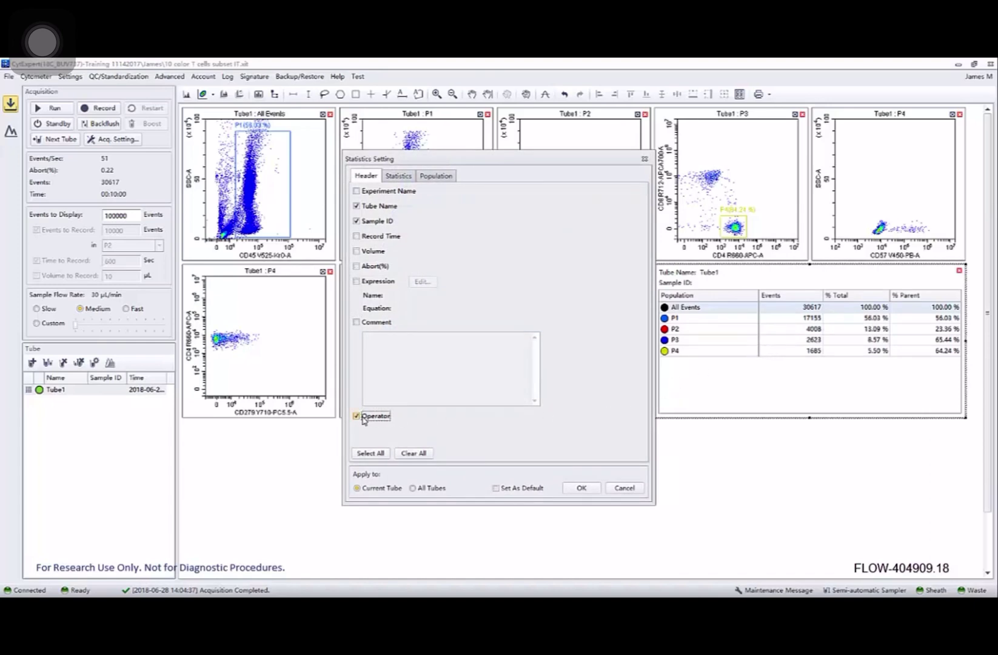
left_click(417, 489)
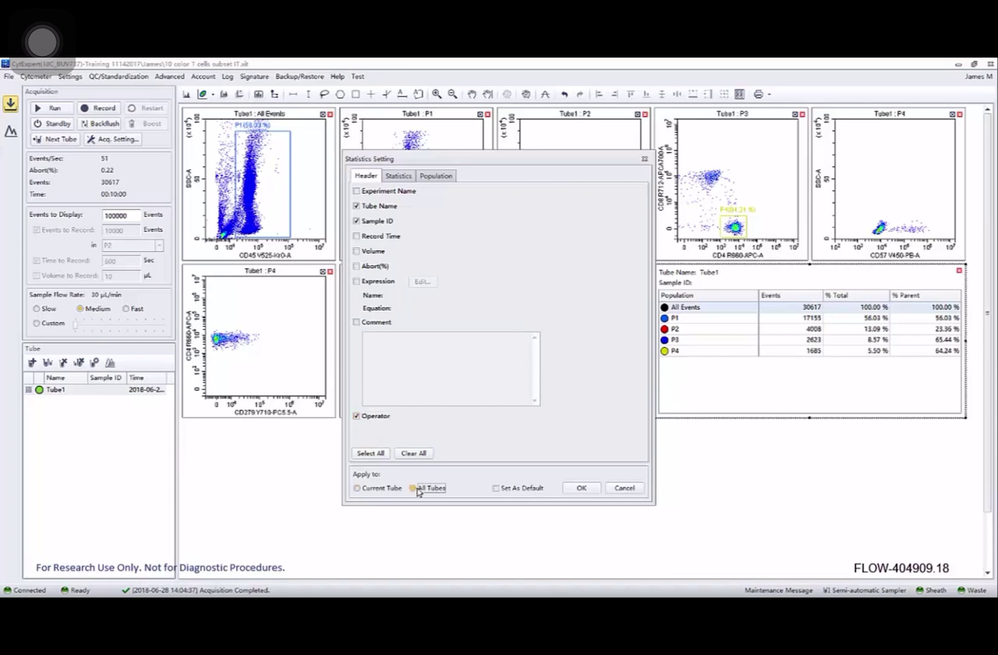
left_click(407, 176)
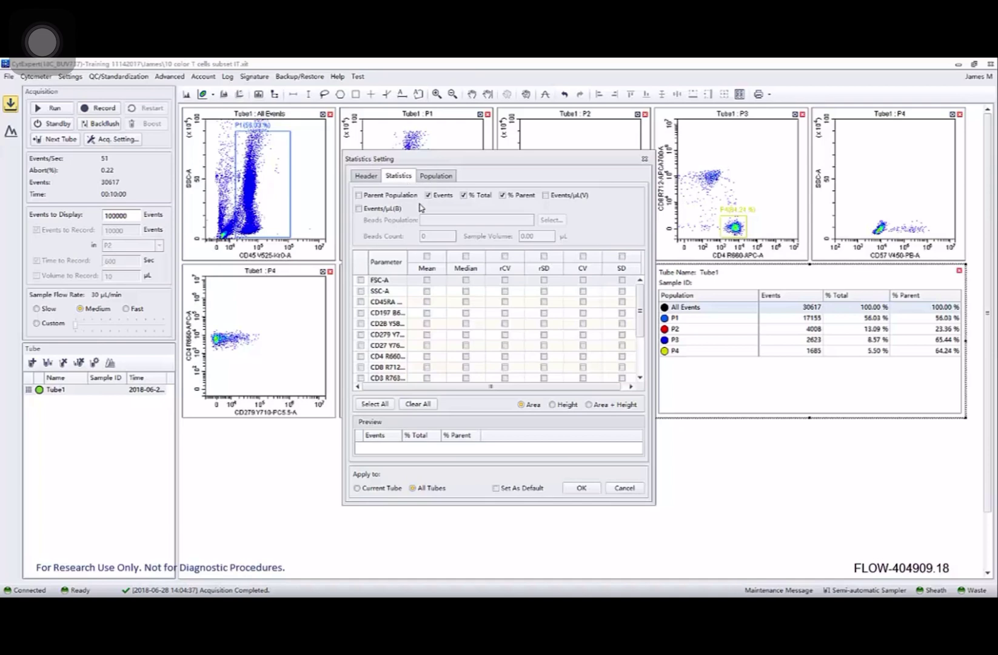
left_click(466, 256)
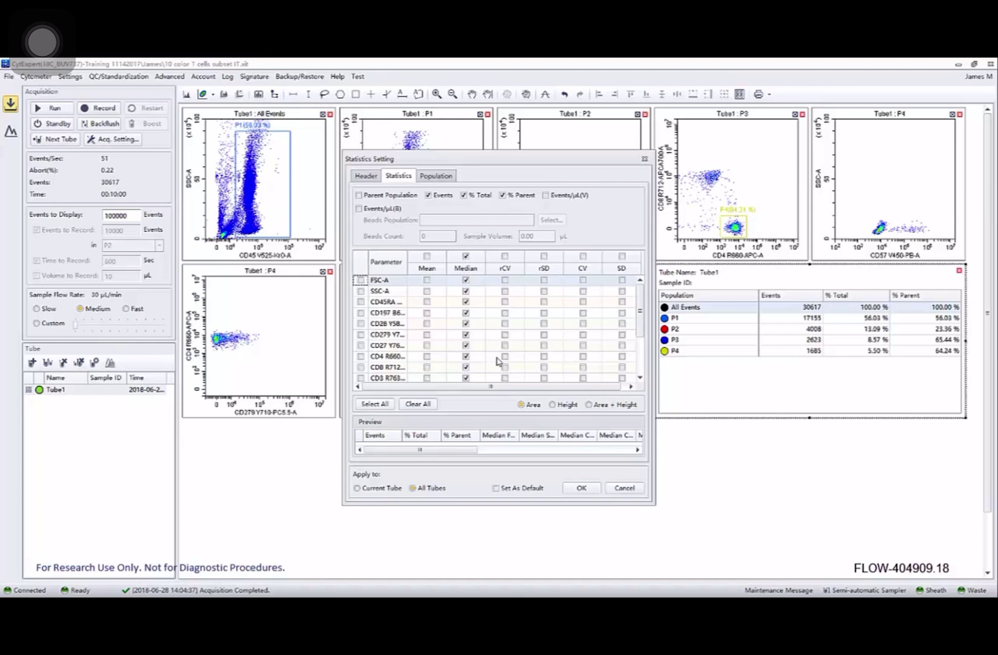
left_click(574, 491)
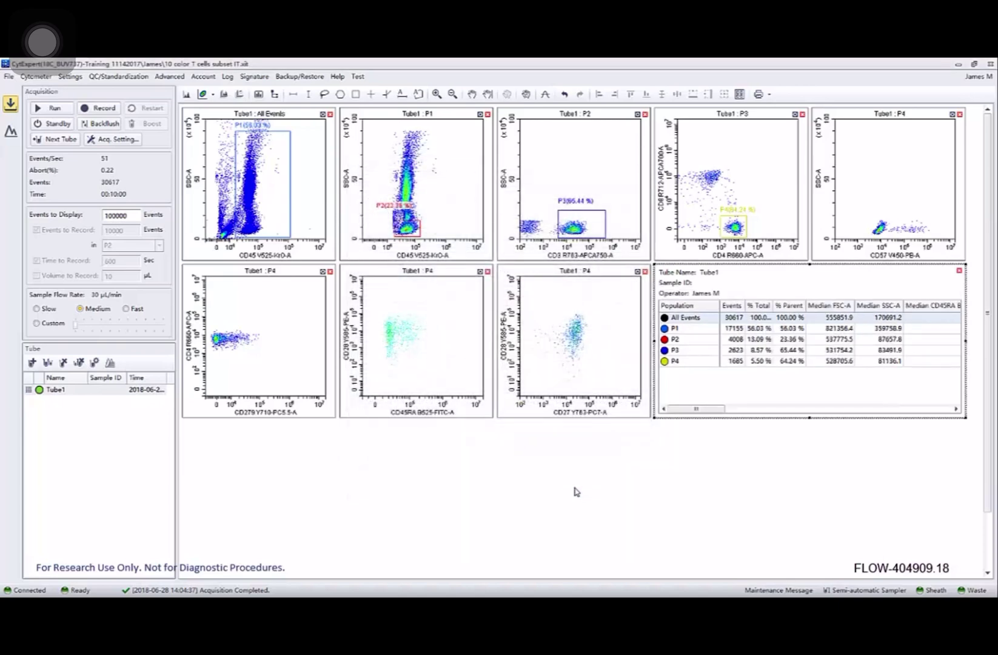
left_click_drag(685, 411, 851, 413)
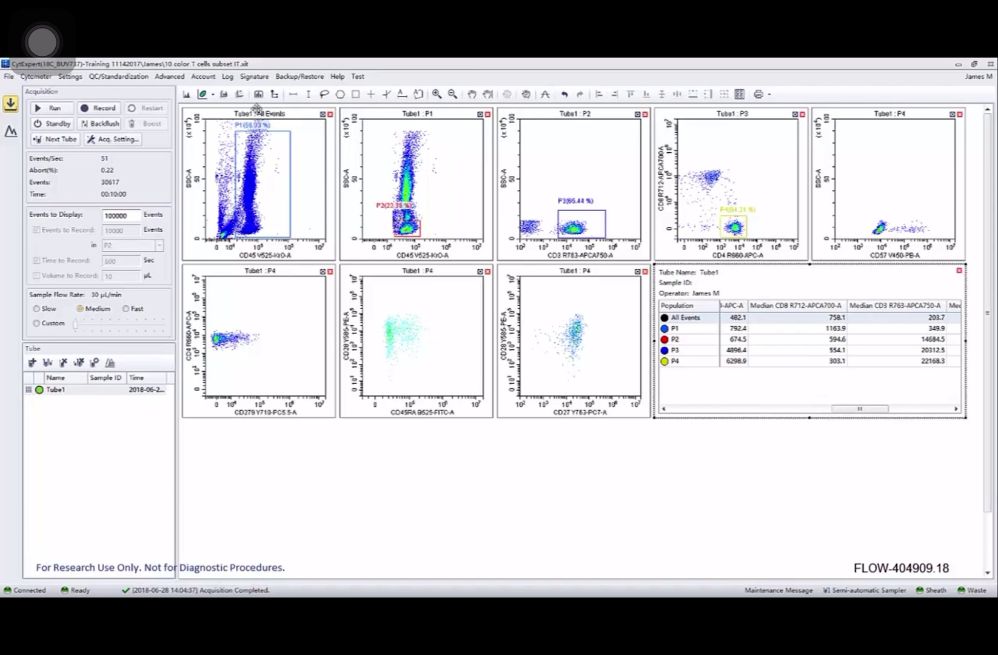
Step: Add a population hierarchy panel to the workspace
left_click(274, 95)
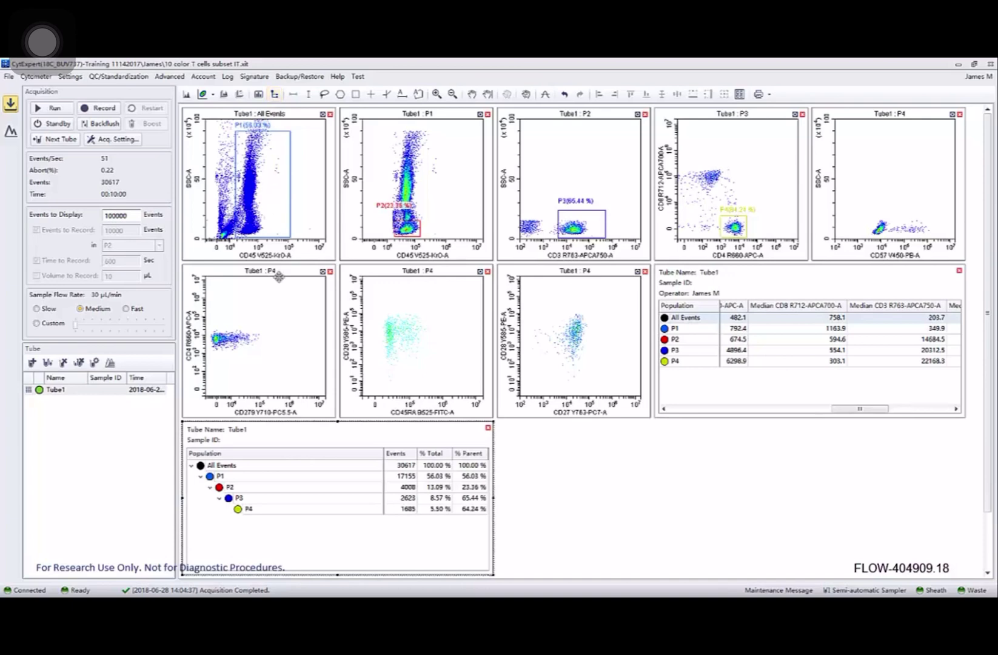
right_click(305, 426)
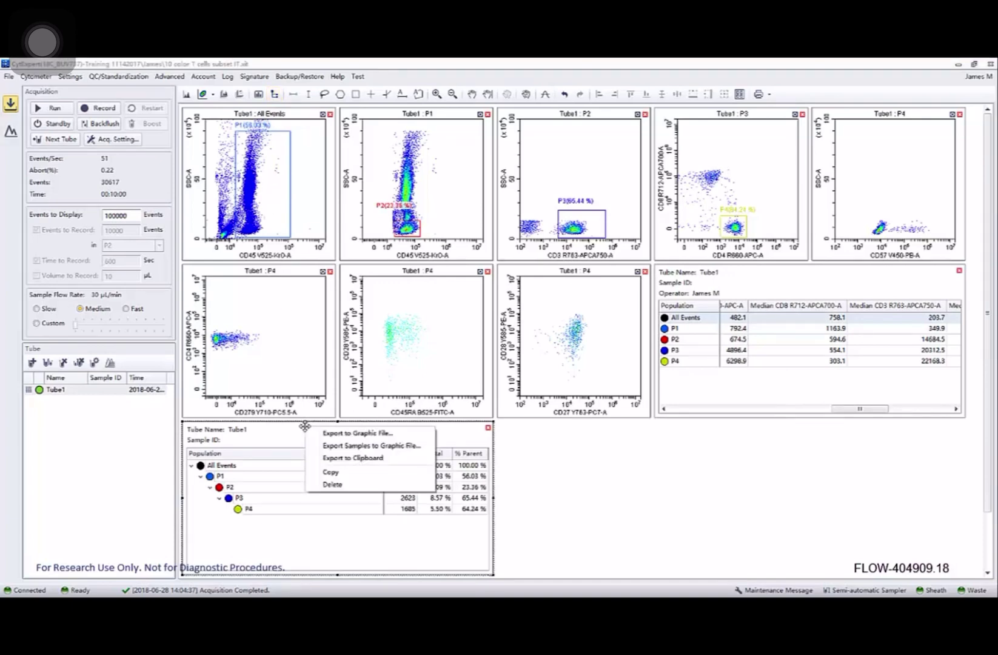
left_click(527, 464)
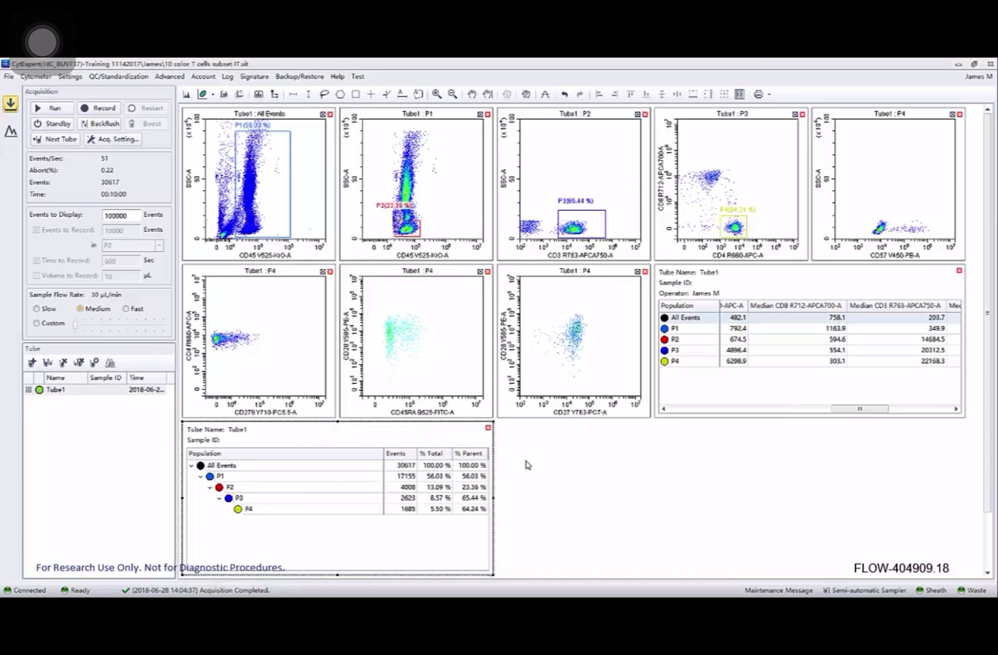
Step: Rename the P1 population to 'WBCs' in the hierarchy
double_click(221, 477)
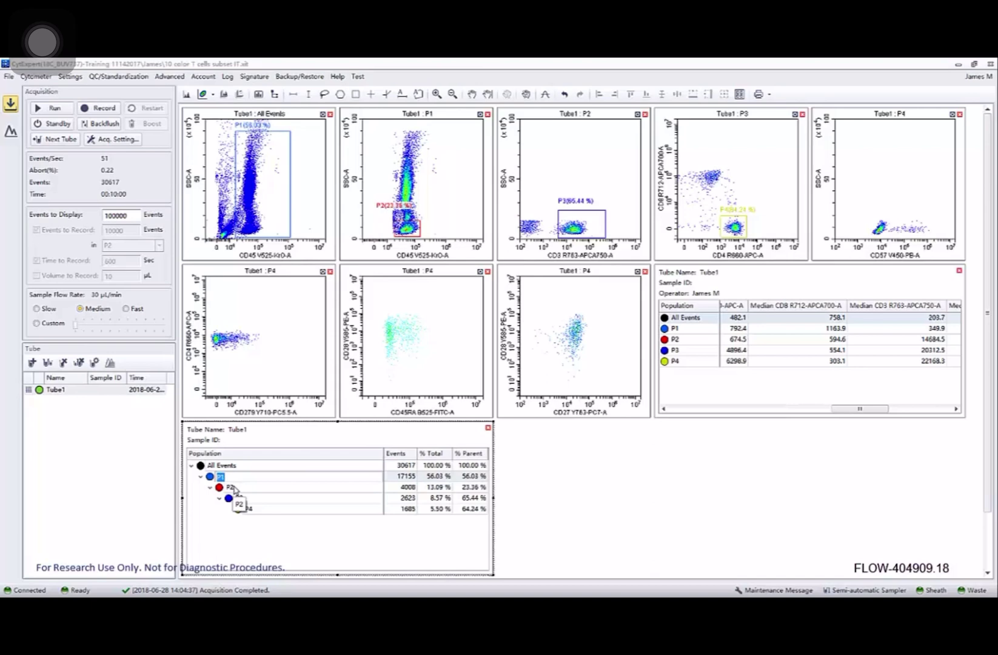
type("WBCs")
key("Return")
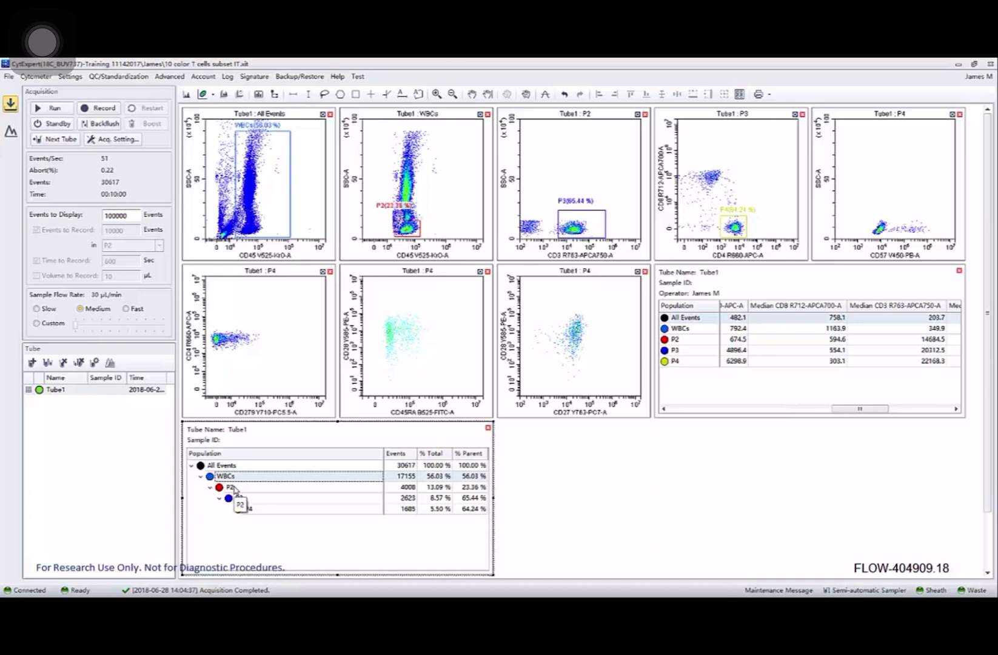